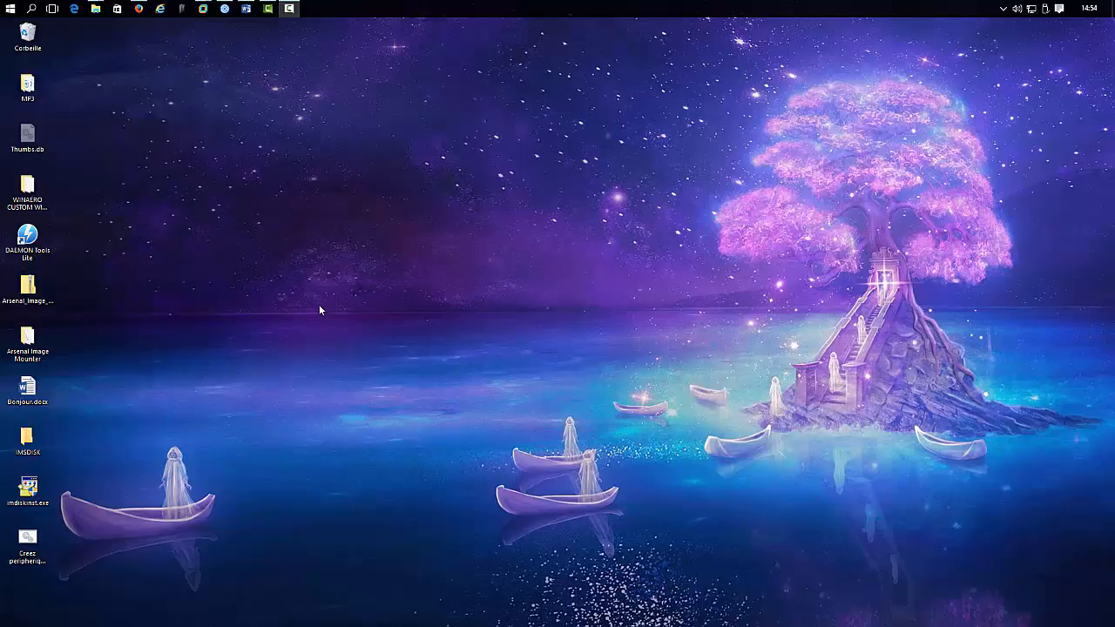
pyautogui.click(139, 9)
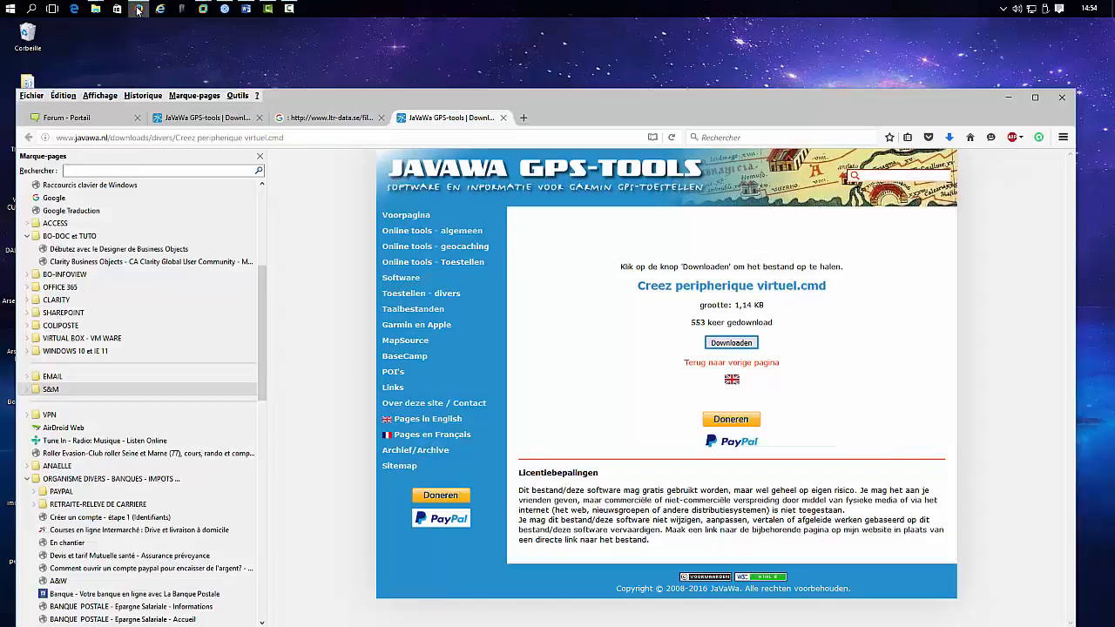
pyautogui.click(259, 61)
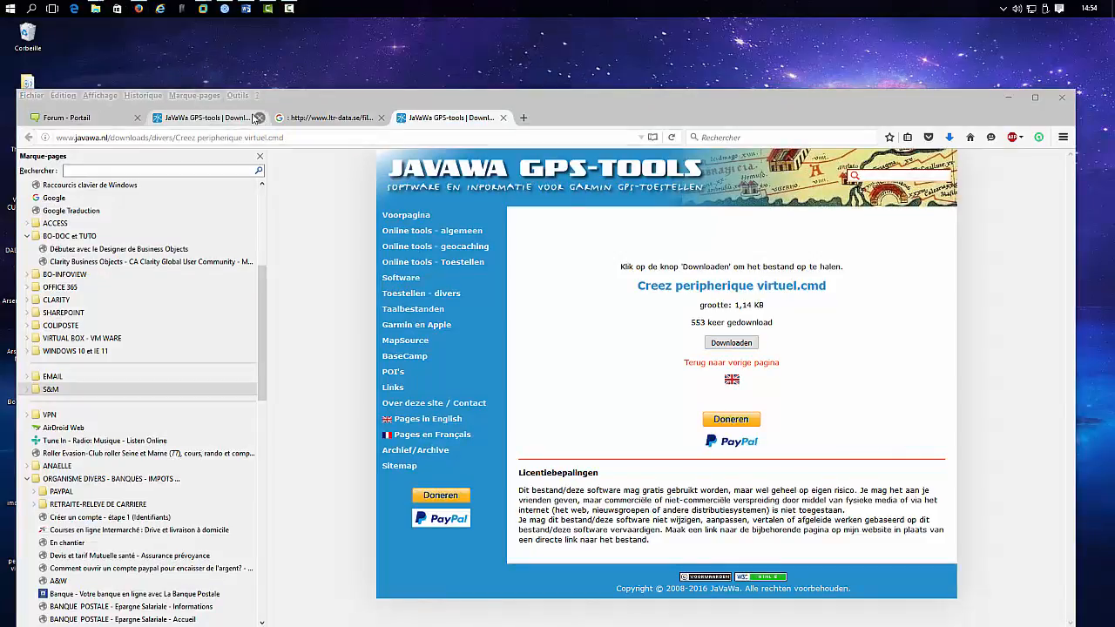
pyautogui.click(305, 118)
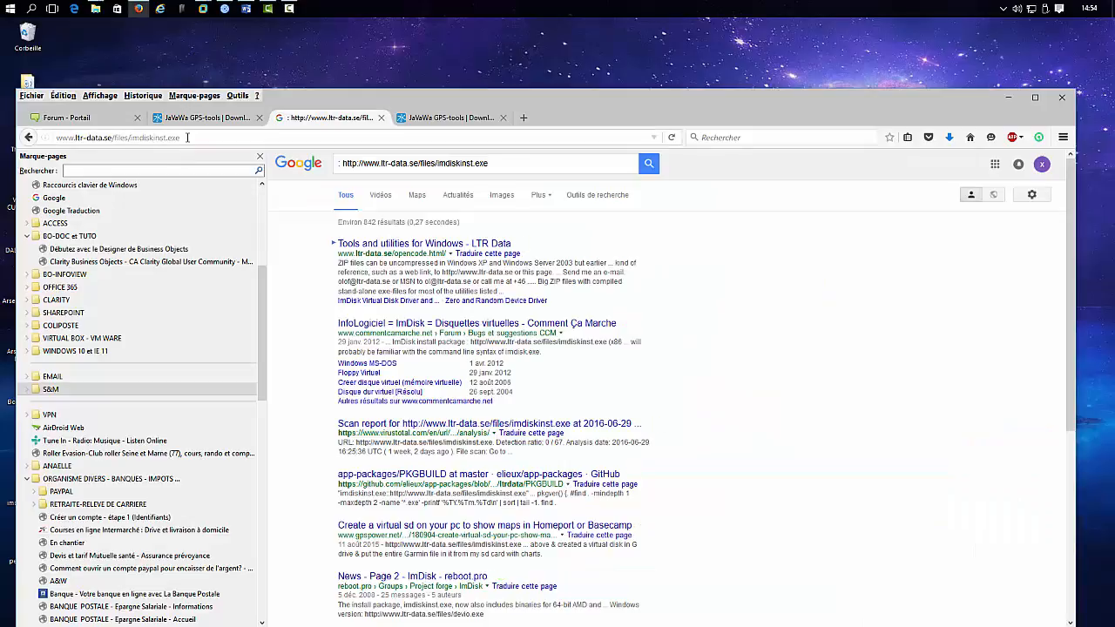
pyautogui.click(122, 137)
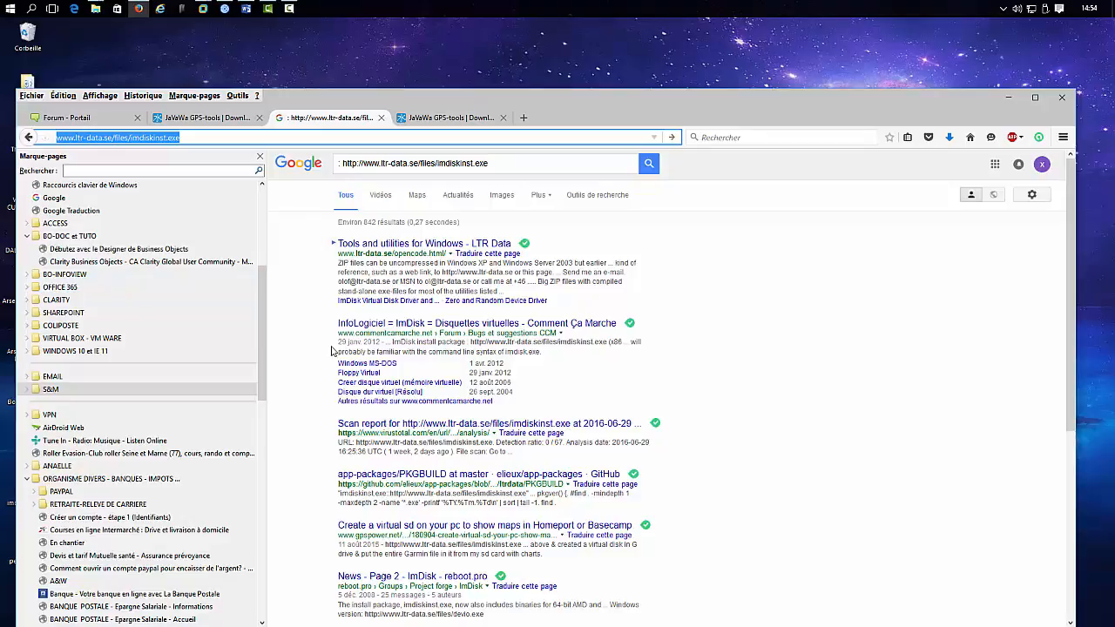
pyautogui.click(205, 136)
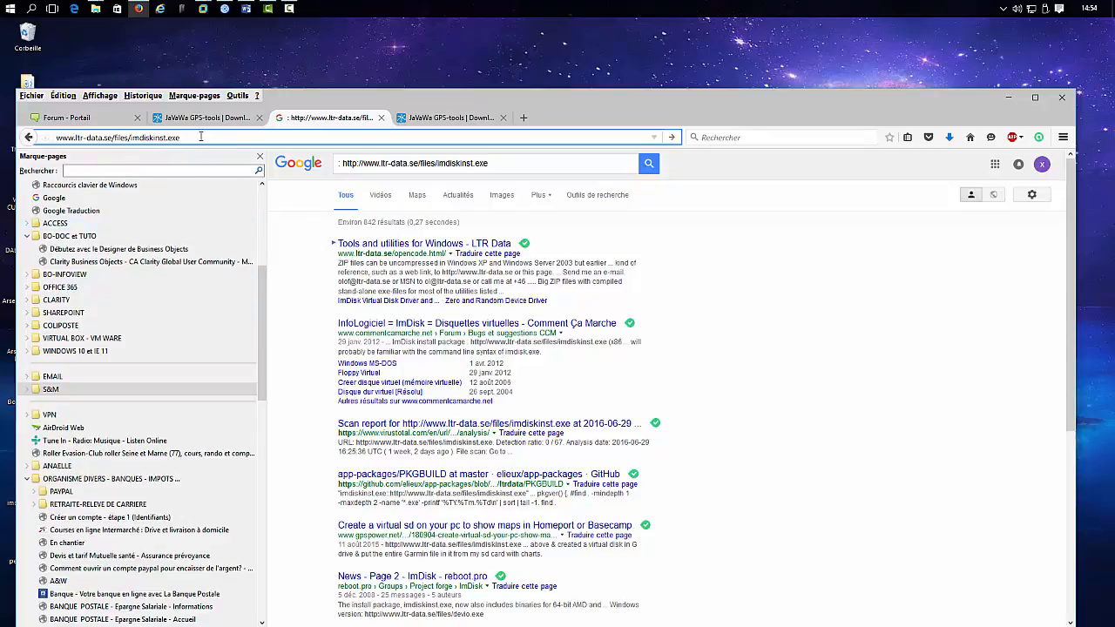
pyautogui.press('Return')
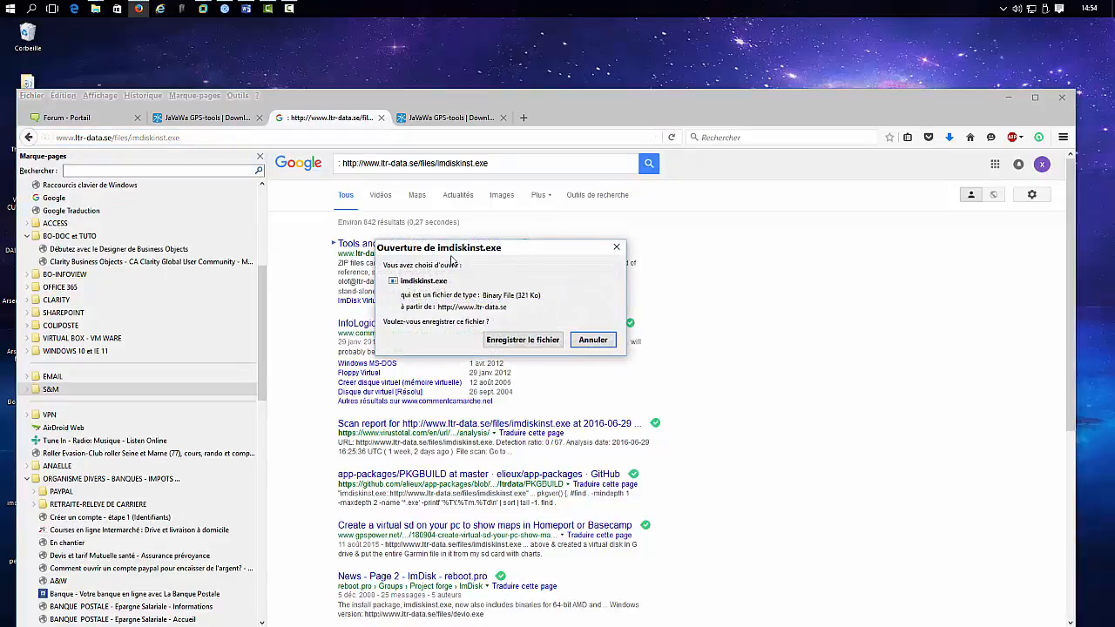
# Save imdiskinst.exe to the desktop (Bureau), replacing the existing file.
pyautogui.click(499, 340)
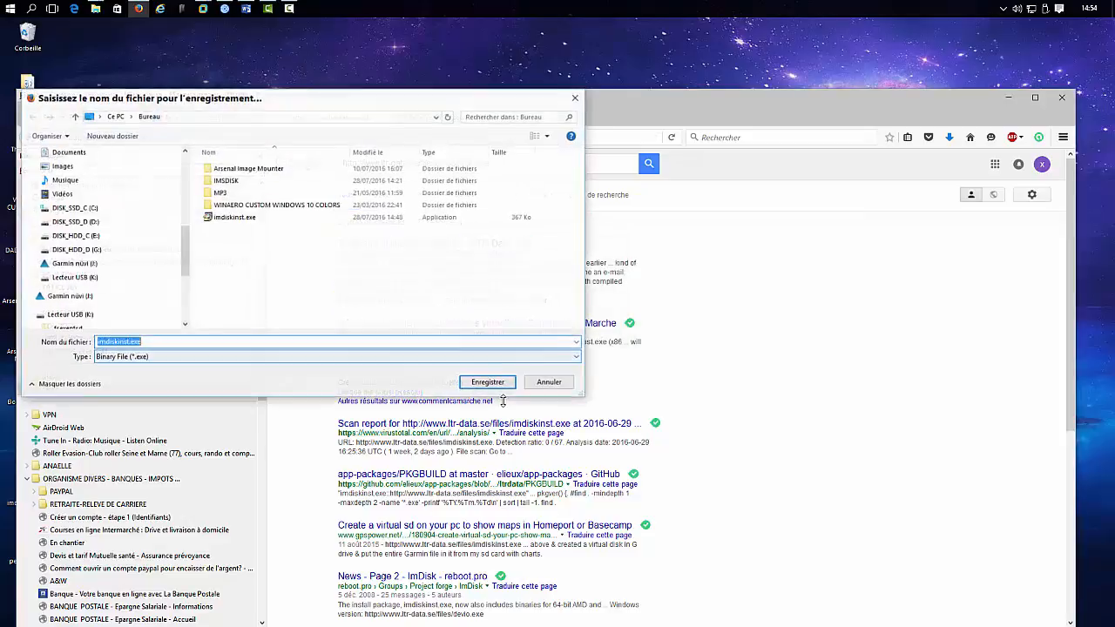
pyautogui.click(474, 384)
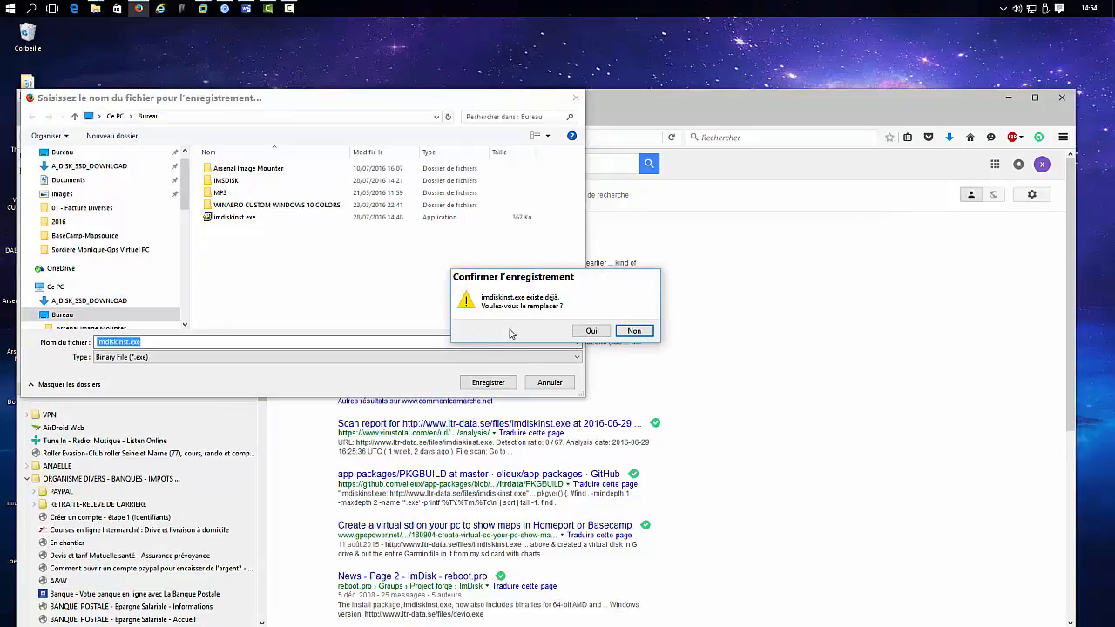
pyautogui.click(591, 332)
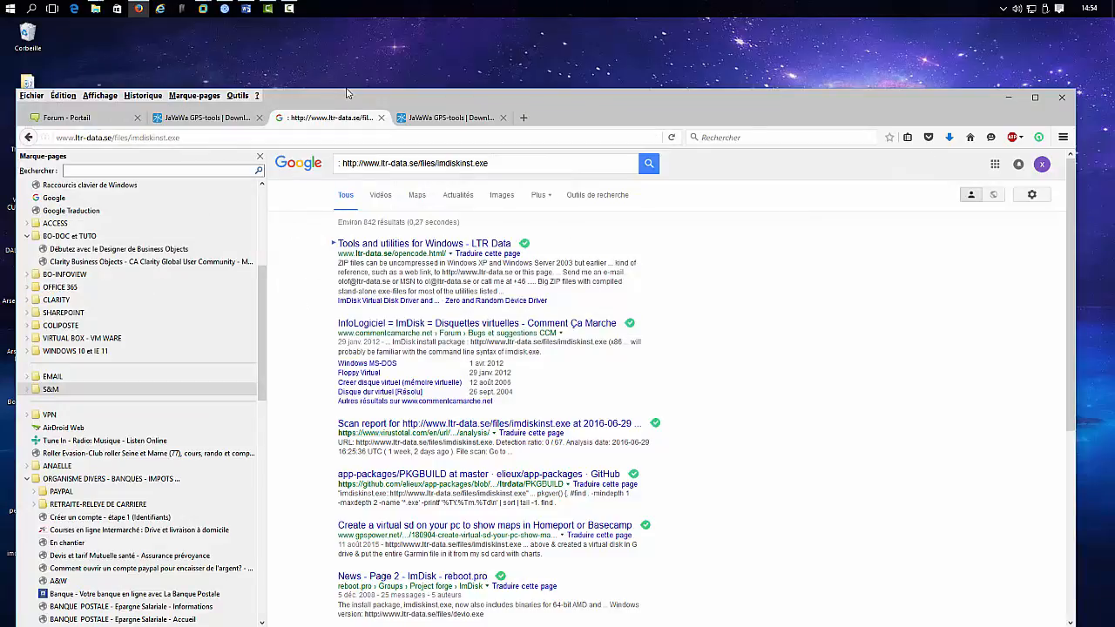
# Close the duplicate JaVaWa GPS-tools tab and show the remaining download page for Creez peripherique virtuel.cmd.
pyautogui.moveTo(344, 95); pyautogui.dragTo(336, 80)
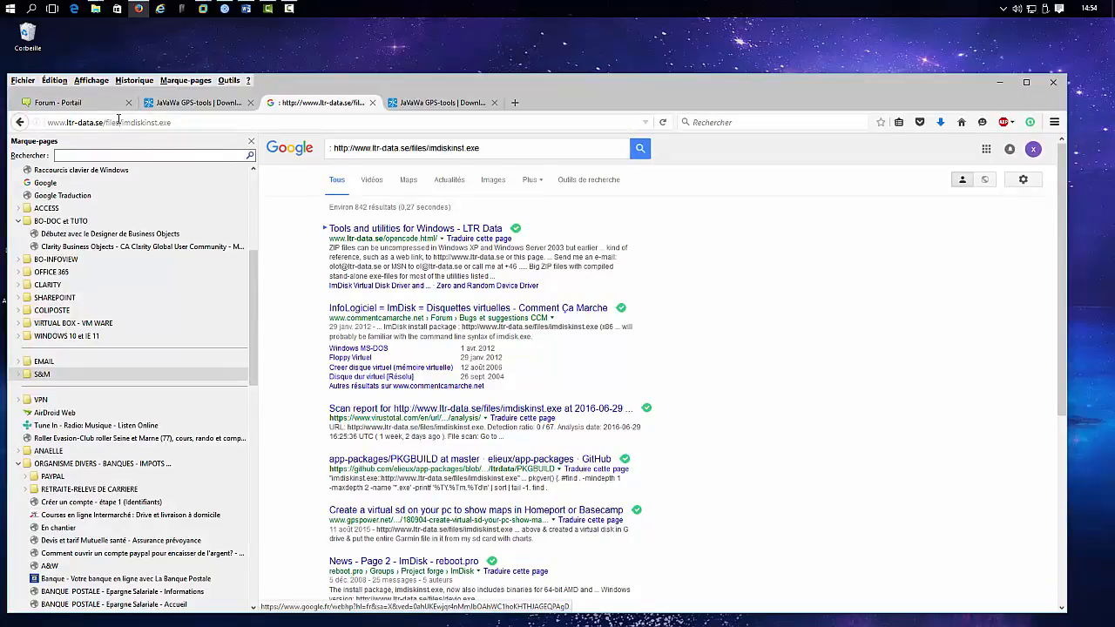
pyautogui.click(214, 103)
pyautogui.click(250, 103)
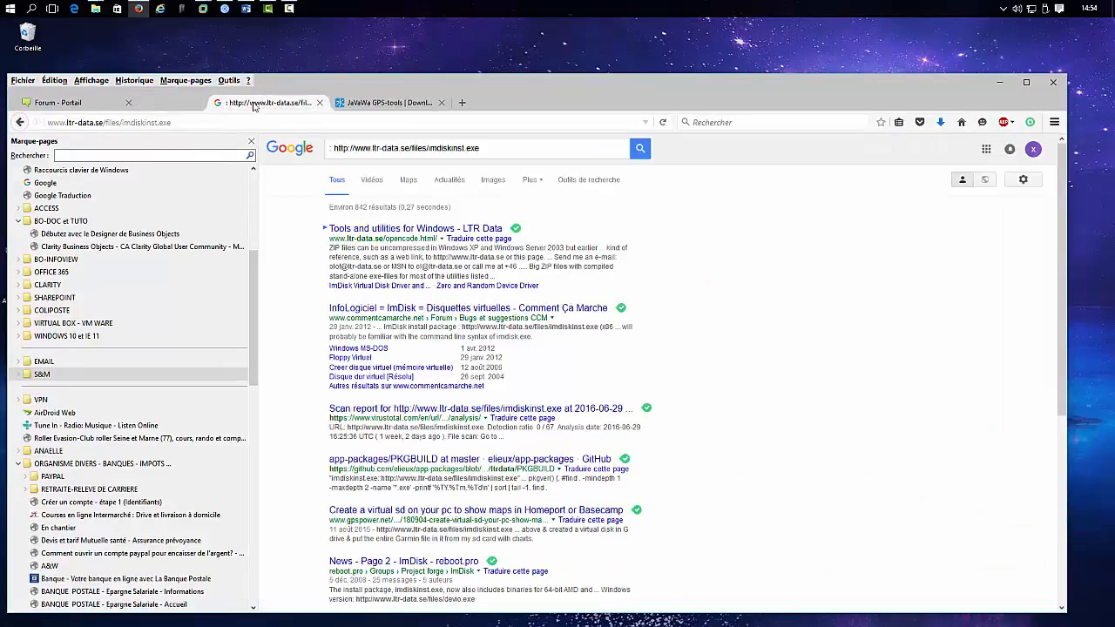
pyautogui.click(315, 102)
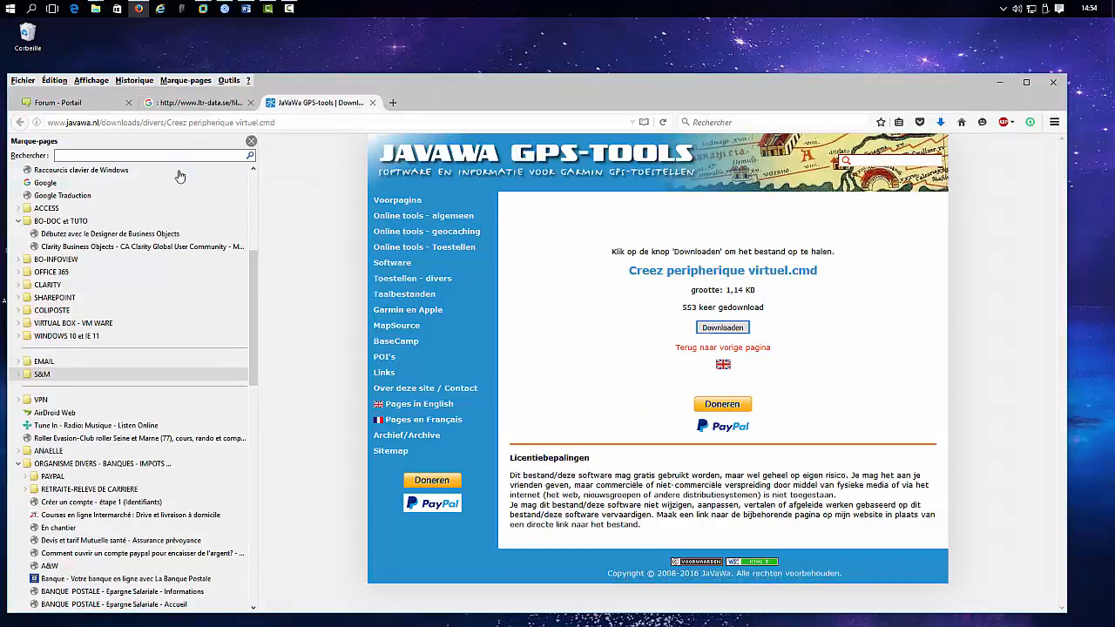
# Examine the download page's web address and the file name Creez peripherique virtuel.cmd by highlighting each of them.
pyautogui.click(258, 123)
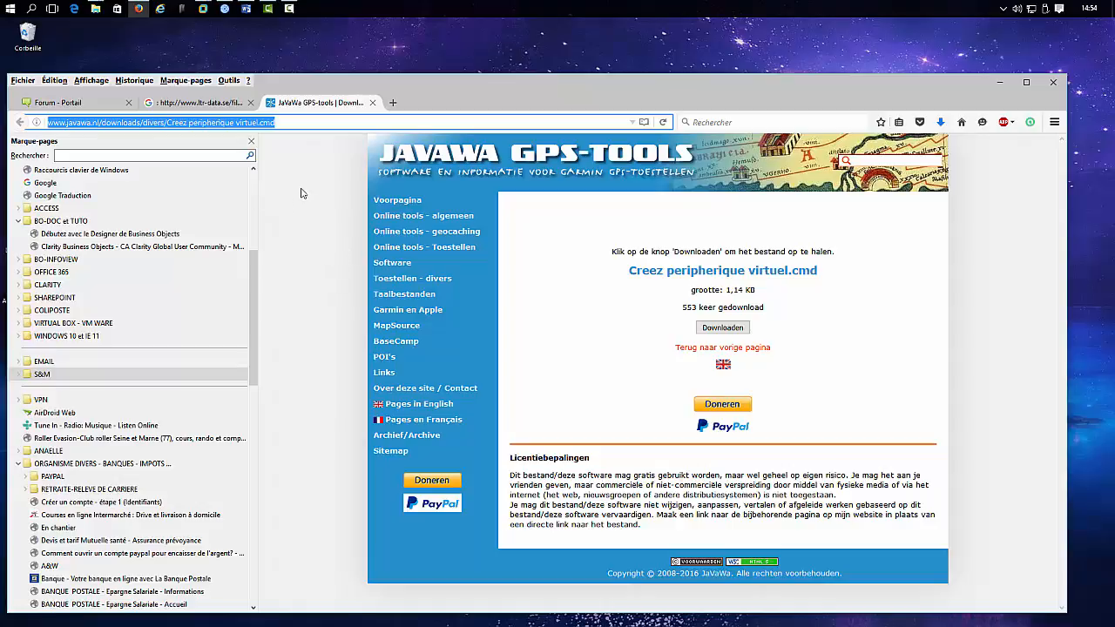
pyautogui.moveTo(276, 124); pyautogui.dragTo(56, 150)
pyautogui.click(294, 160)
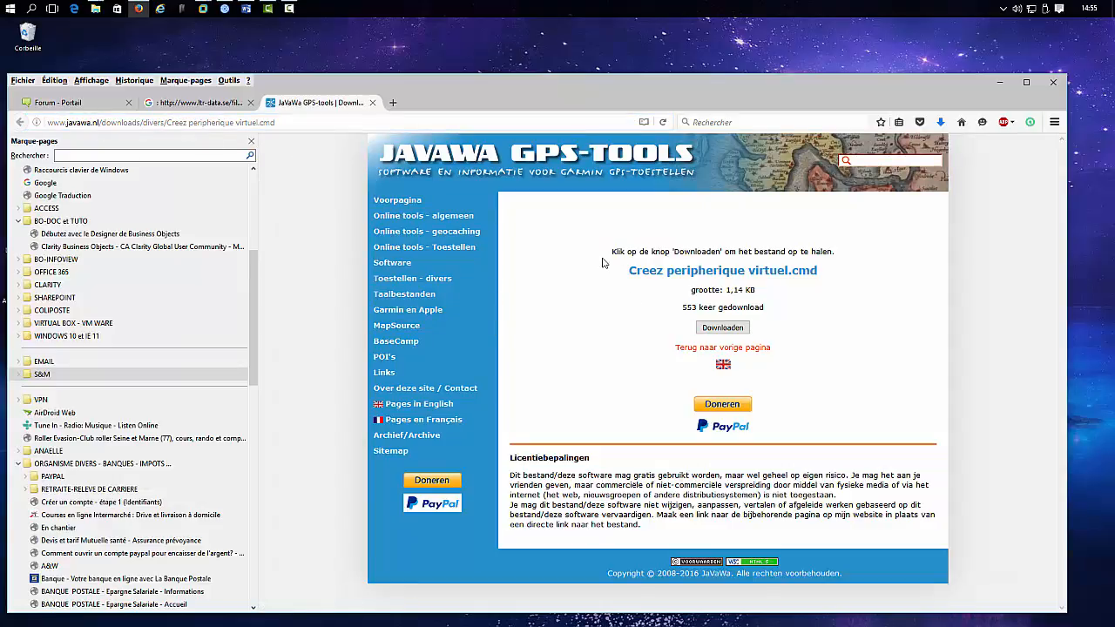
pyautogui.moveTo(629, 272); pyautogui.dragTo(828, 276)
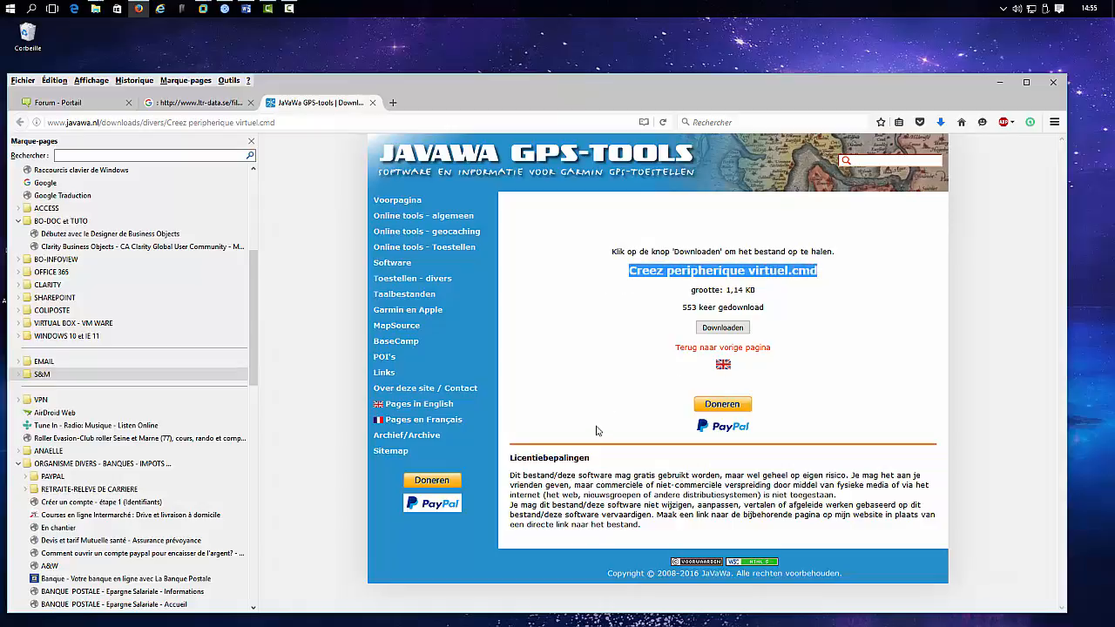
pyautogui.click(564, 354)
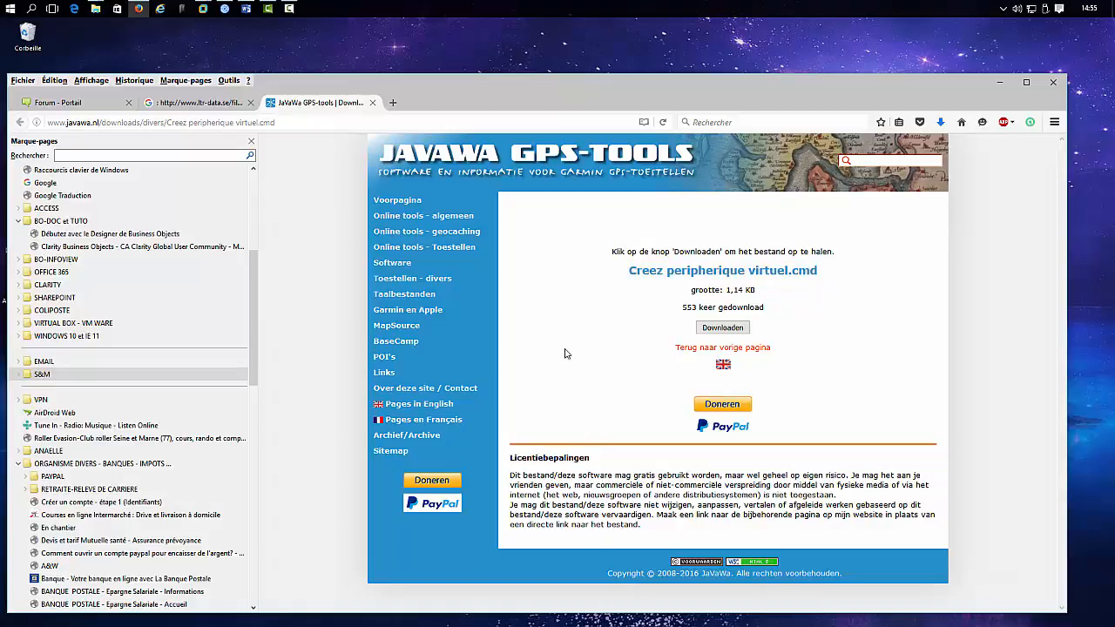
# Try to download Creez peripherique virtuel.cmd from the JaVaWa page to the desktop.
pyautogui.click(728, 330)
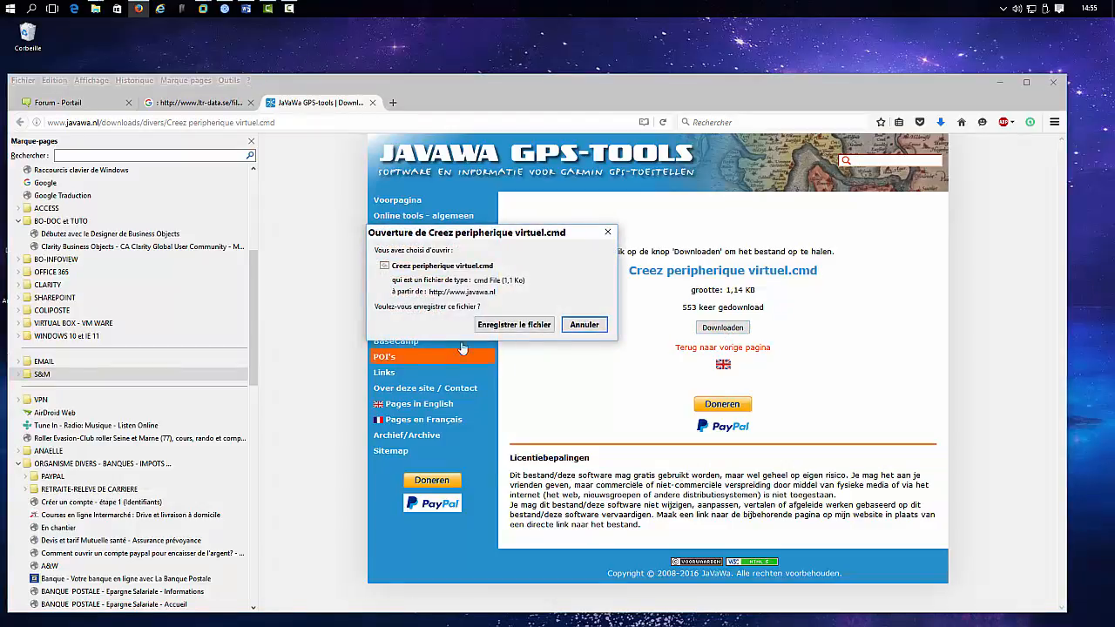
pyautogui.click(505, 325)
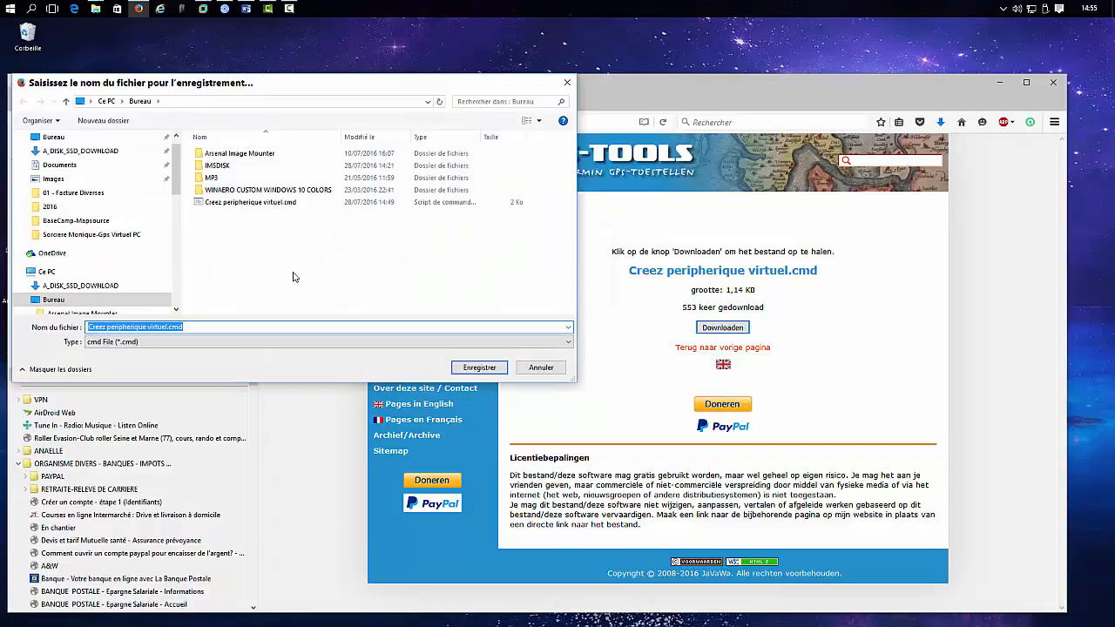
pyautogui.click(292, 270)
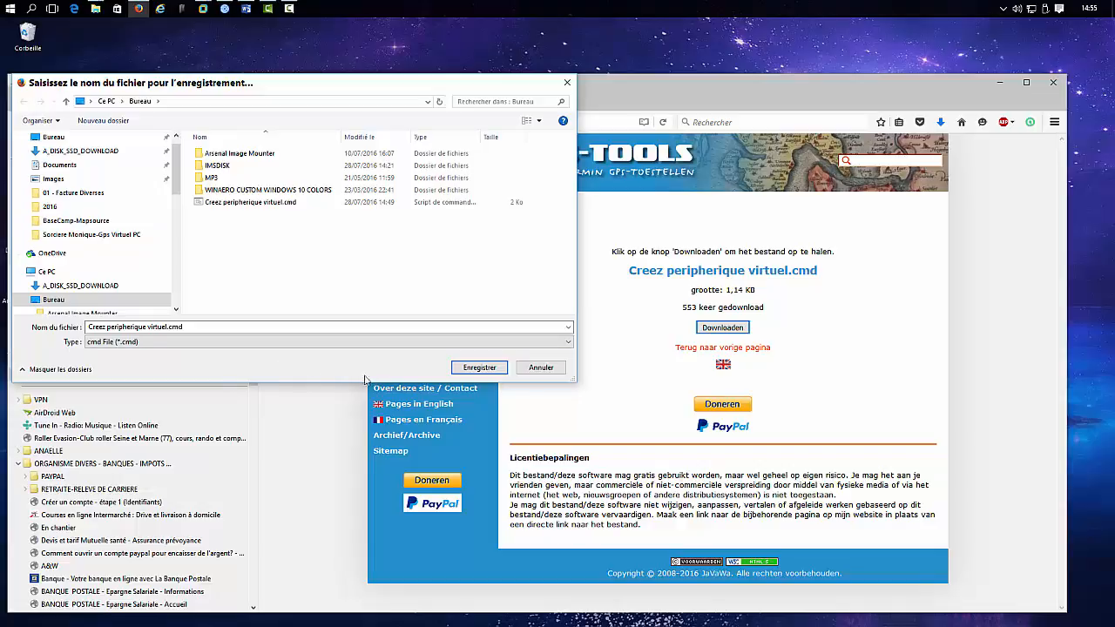
pyautogui.click(462, 369)
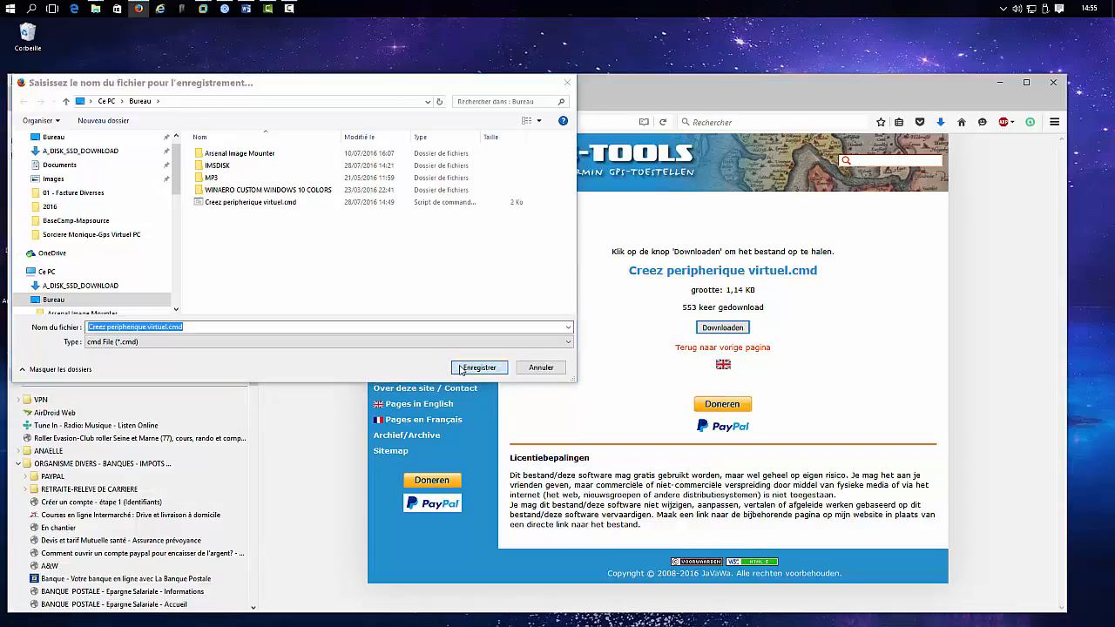
pyautogui.click(542, 366)
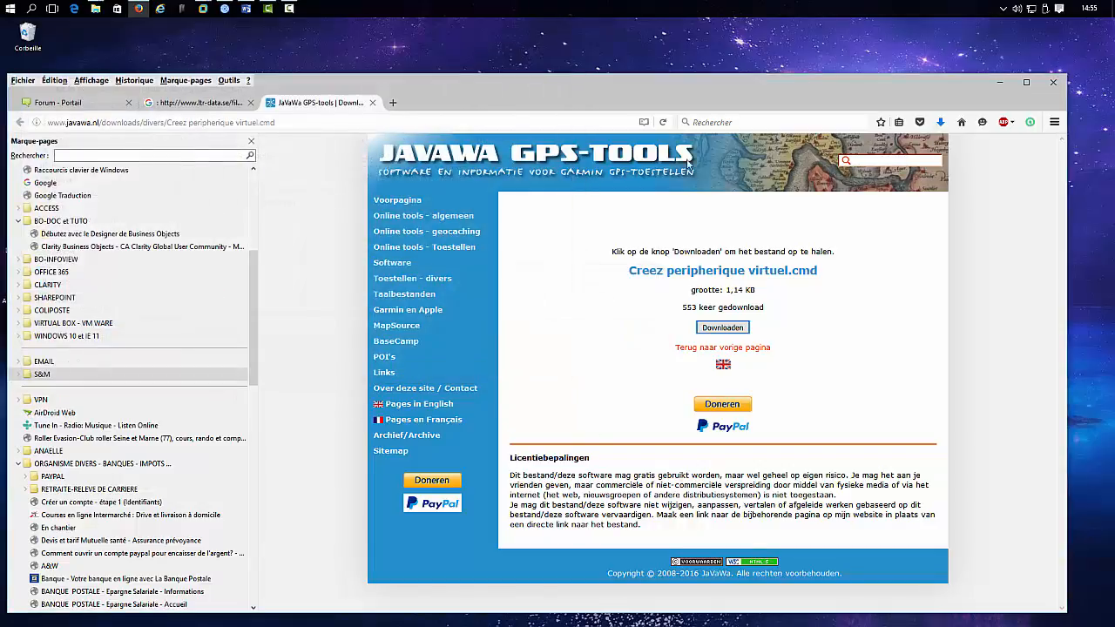
# Move the browser window aside to uncover the desktop icons, and place imdiskinst.exe below the Creez peripherique virtuel script.
pyautogui.moveTo(462, 84); pyautogui.dragTo(617, 59)
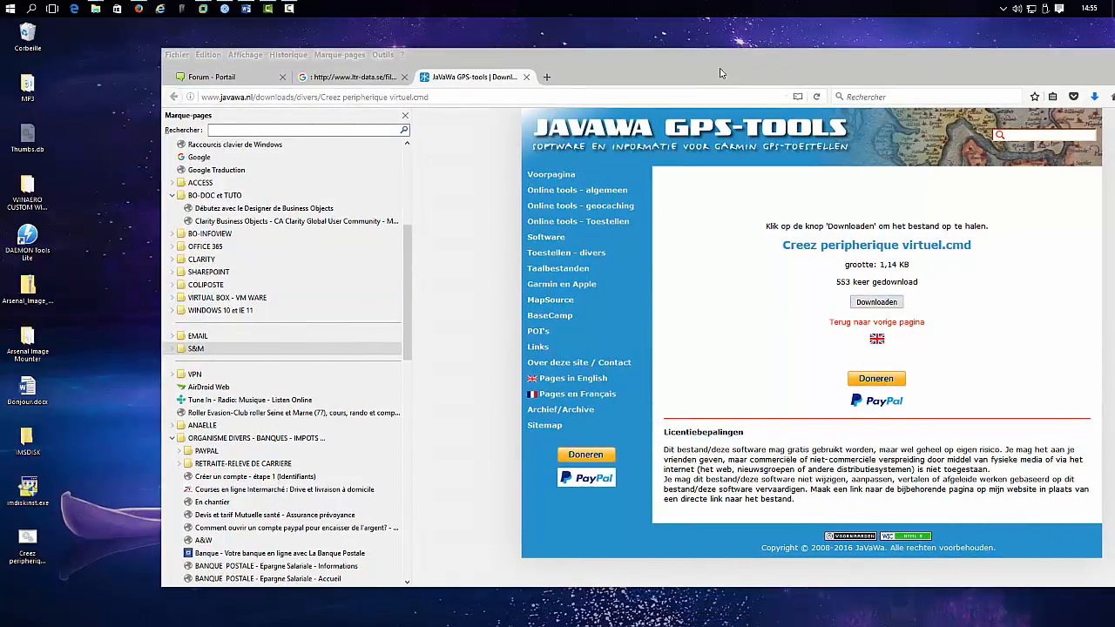
pyautogui.moveTo(719, 73); pyautogui.dragTo(642, 52)
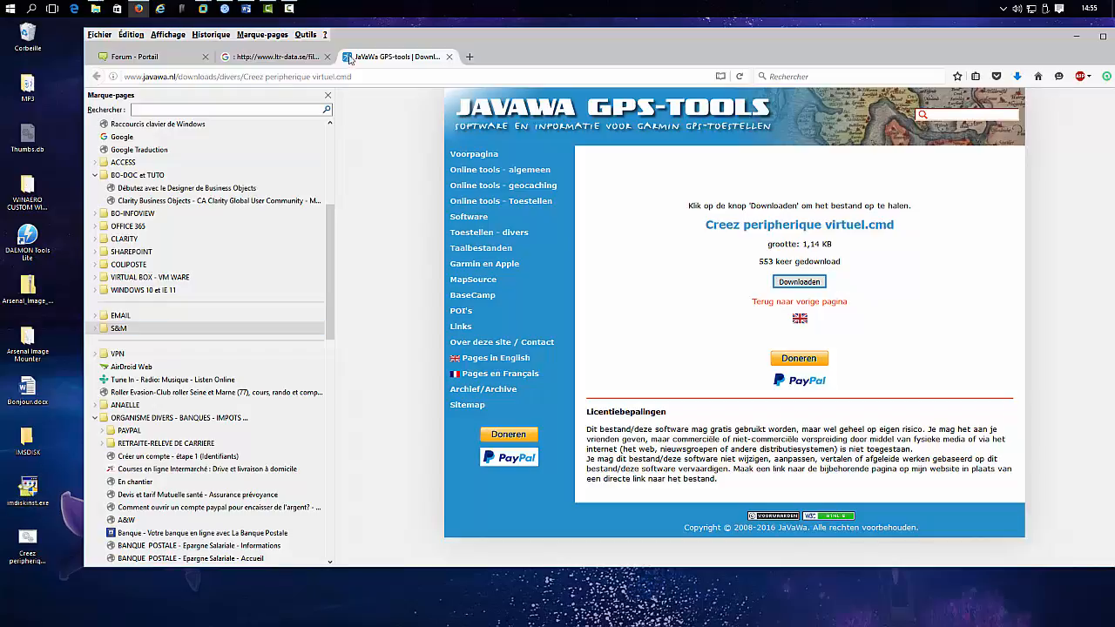
pyautogui.moveTo(383, 38); pyautogui.dragTo(830, 65)
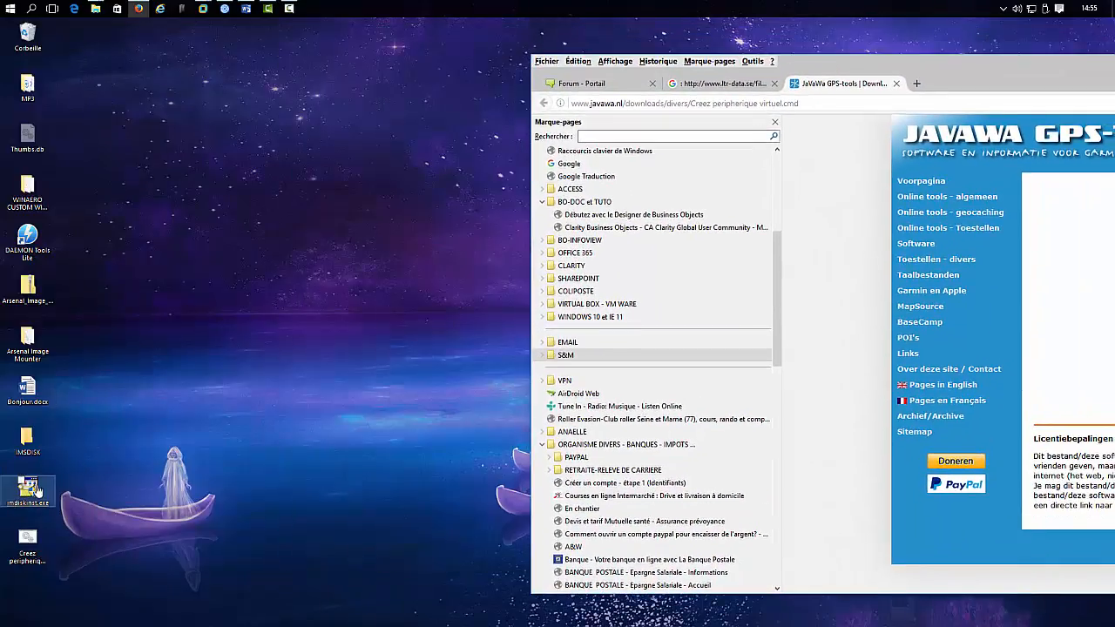
pyautogui.moveTo(28, 488); pyautogui.dragTo(167, 82)
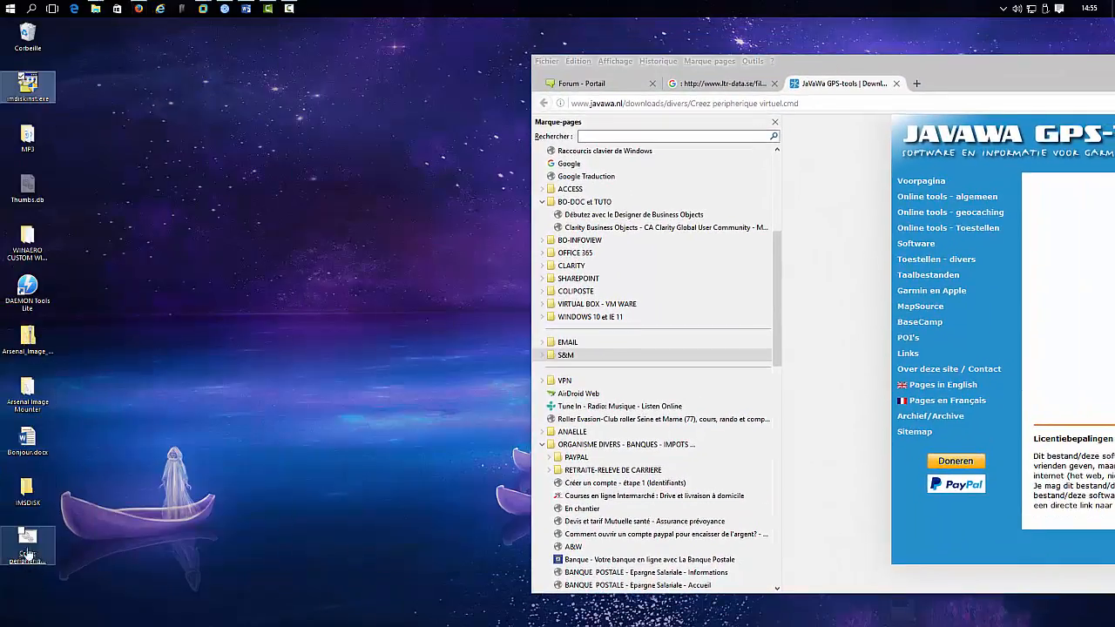
pyautogui.moveTo(28, 85); pyautogui.dragTo(35, 545)
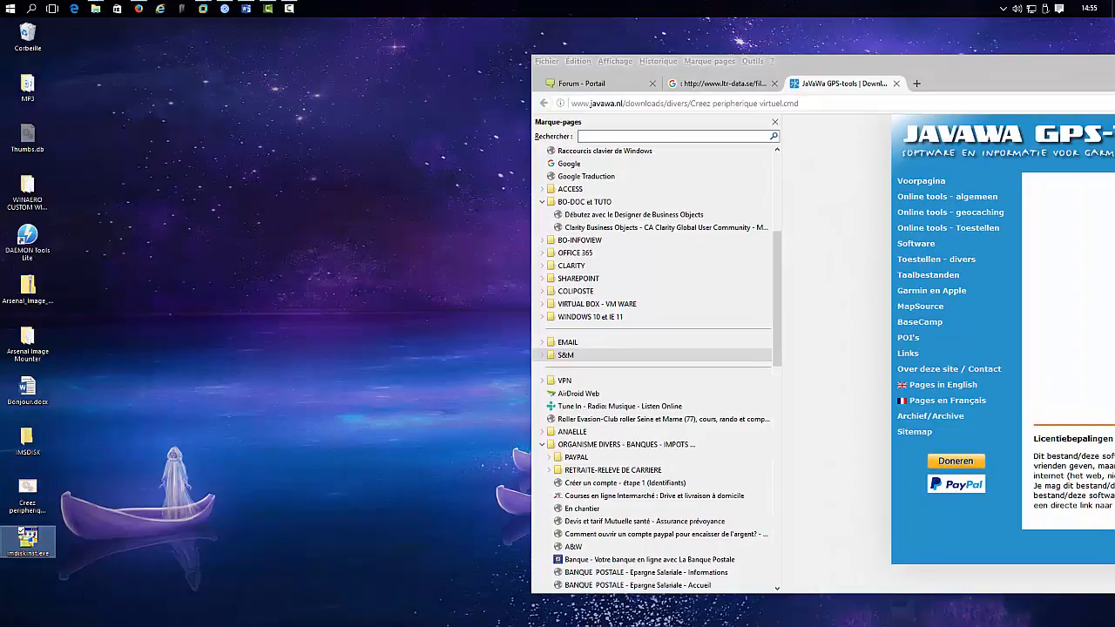
# Run imdiskinst.exe as administrator, accept installing ImDisk Virtual Disk Driver, and close the setup message.
pyautogui.rightClick(29, 550)
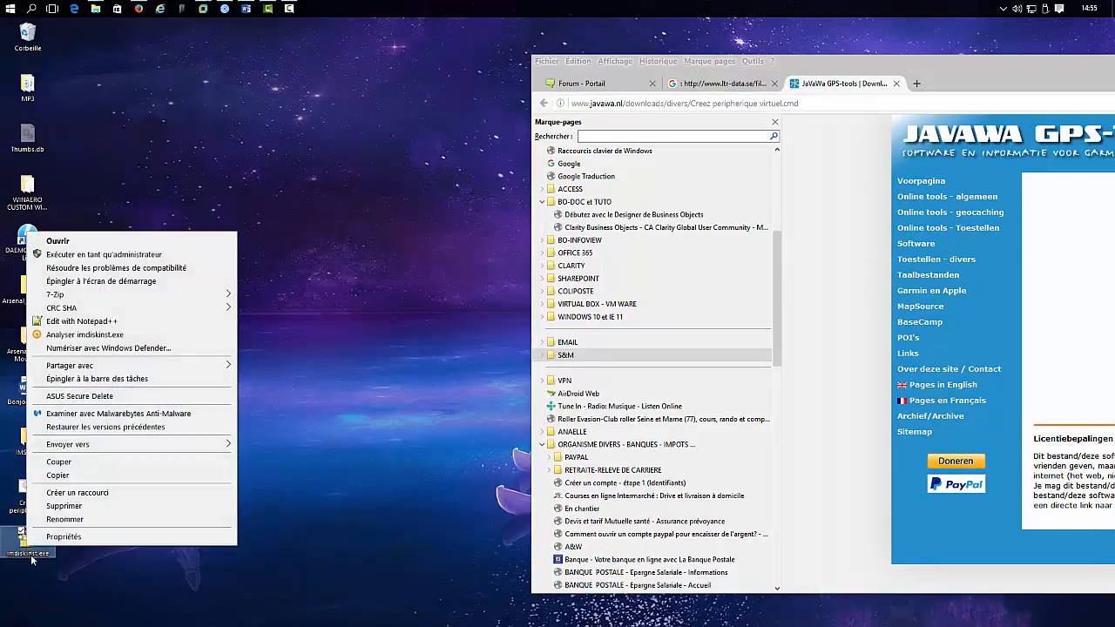
pyautogui.click(72, 255)
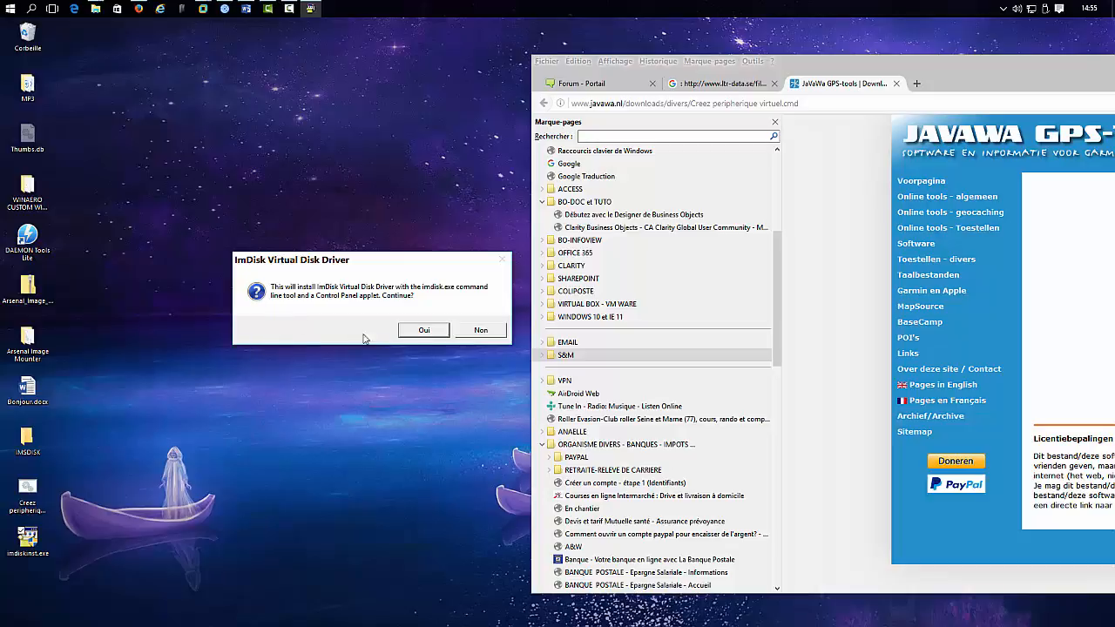
pyautogui.click(425, 331)
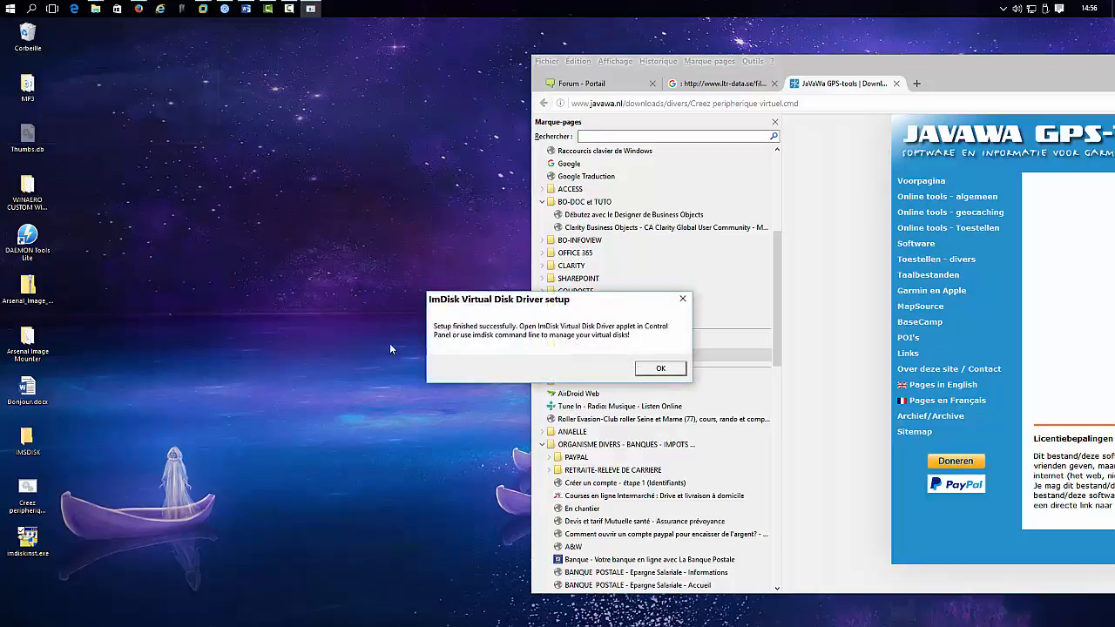
pyautogui.moveTo(513, 303); pyautogui.dragTo(284, 163)
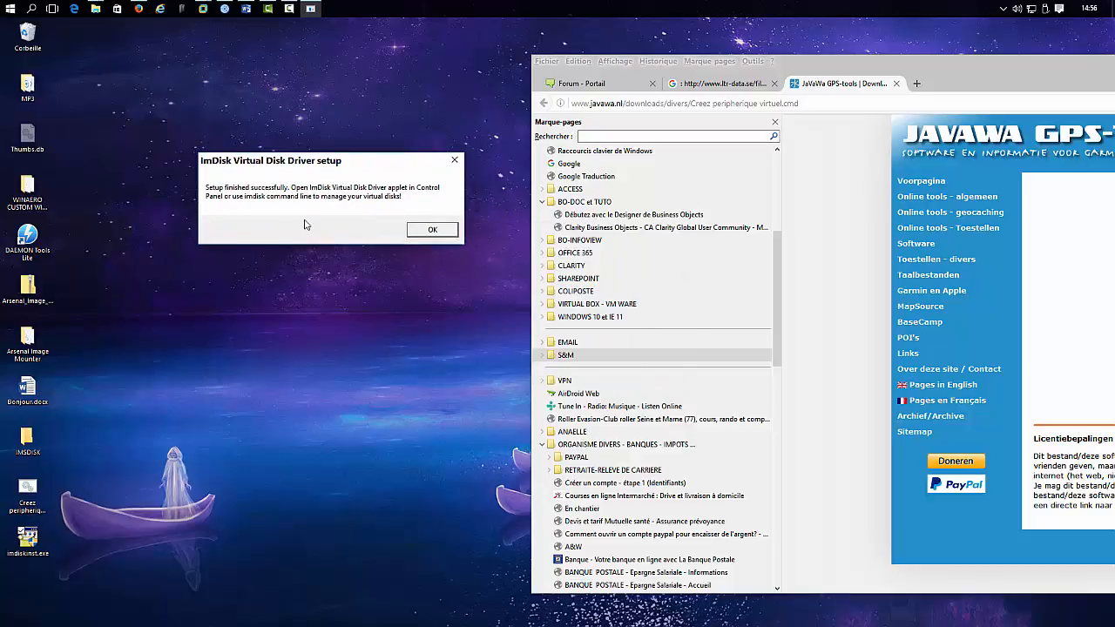
pyautogui.click(430, 234)
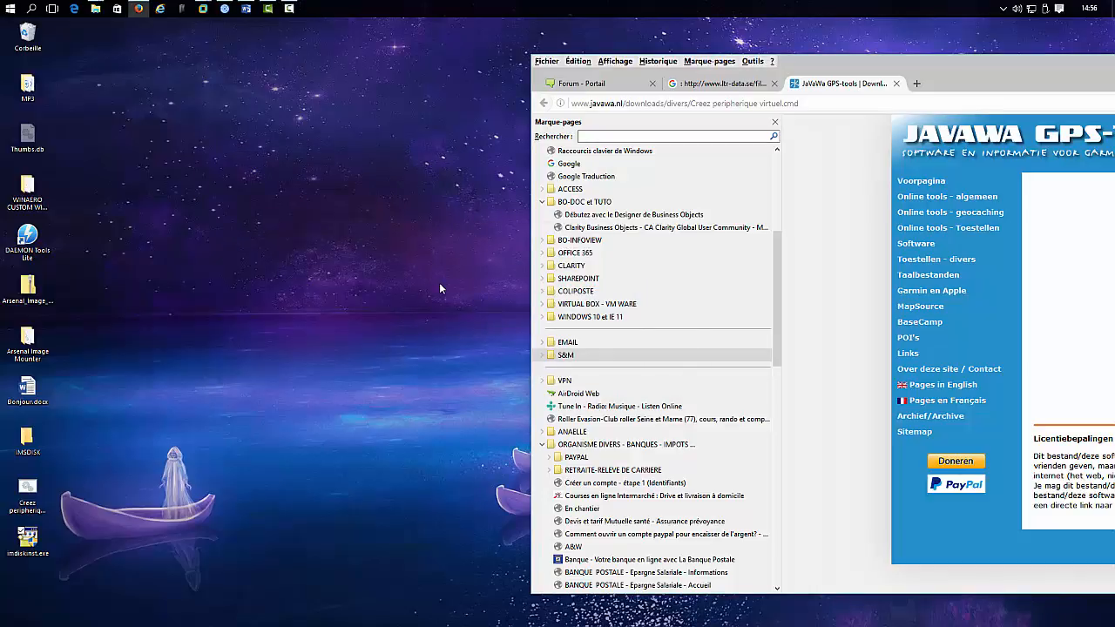
# Open the Control Panel, look for the ImDisk Virtual Disk Driver entry, and close the window again.
pyautogui.rightClick(11, 11)
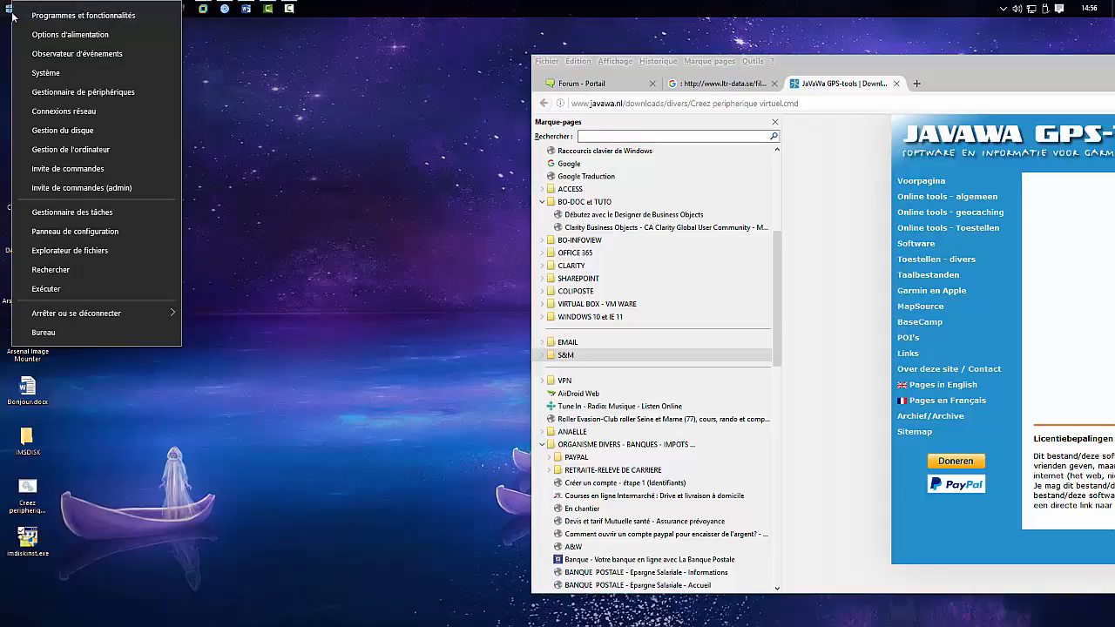
pyautogui.click(51, 237)
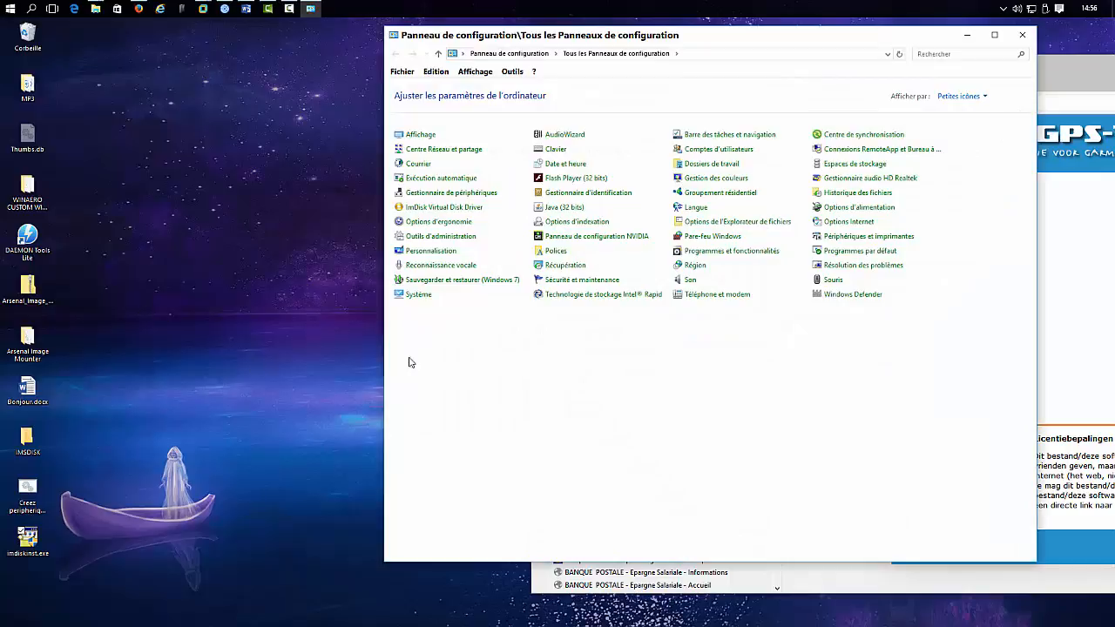
pyautogui.click(520, 211)
pyautogui.doubleClick(394, 37)
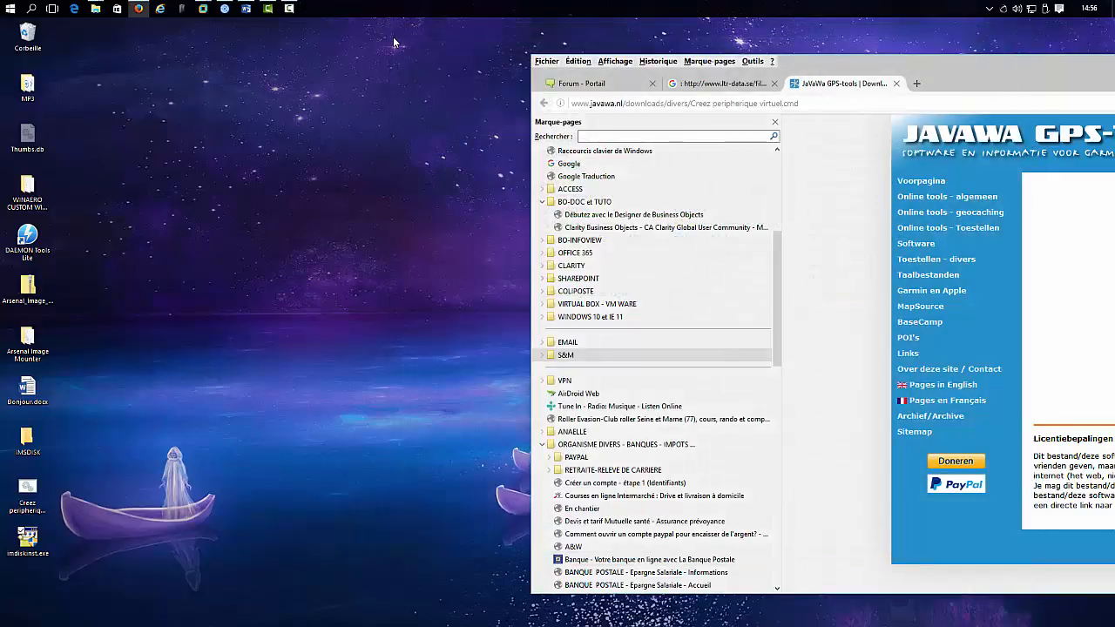
pyautogui.click(284, 554)
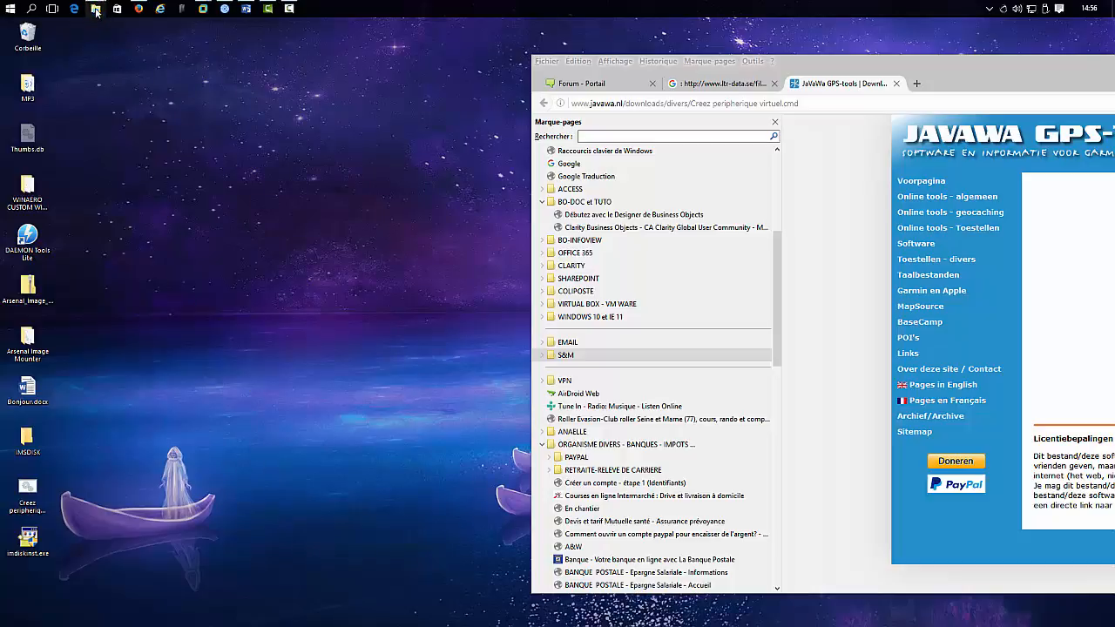
# Copy the Creez peripherique virtuel script from the desktop into the G:\Z_GPS_VIRTUEL folder.
pyautogui.moveTo(96, 12)
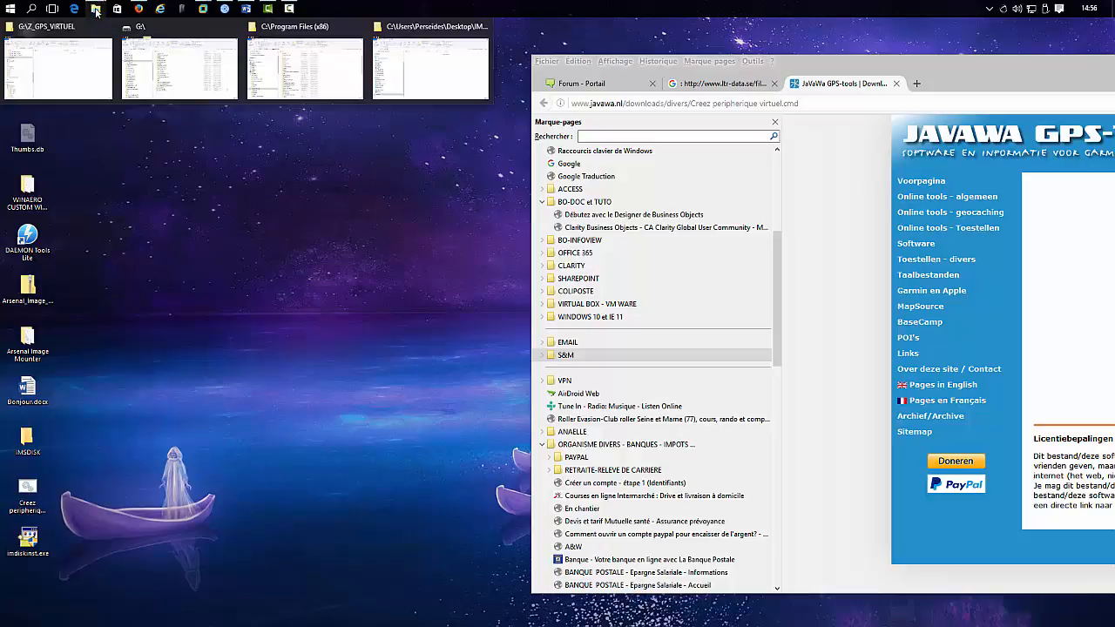
pyautogui.click(61, 60)
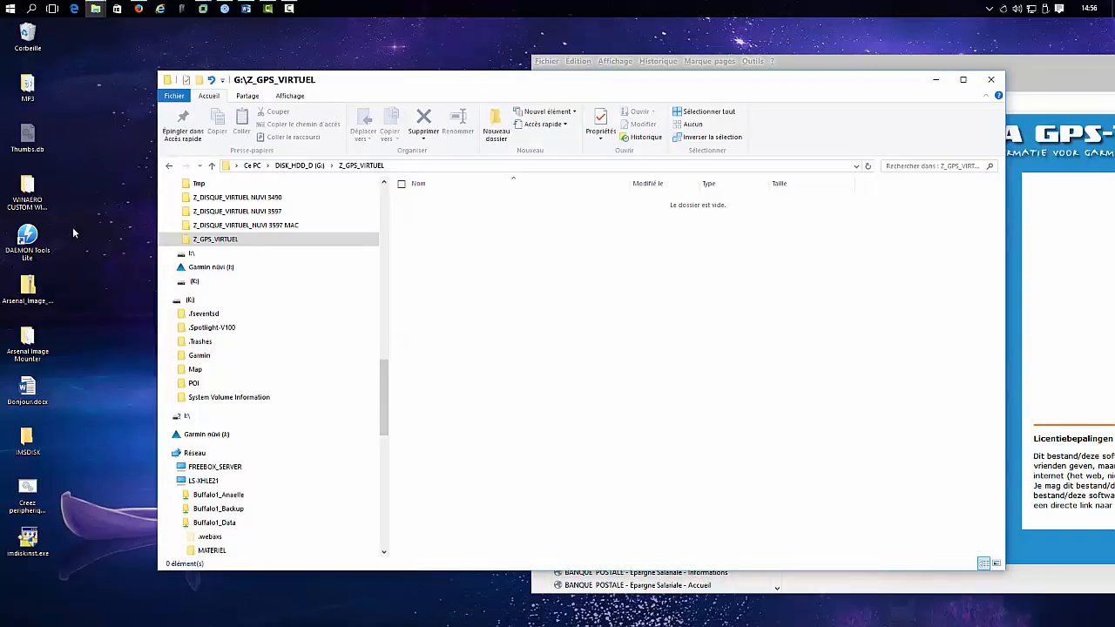
pyautogui.click(402, 166)
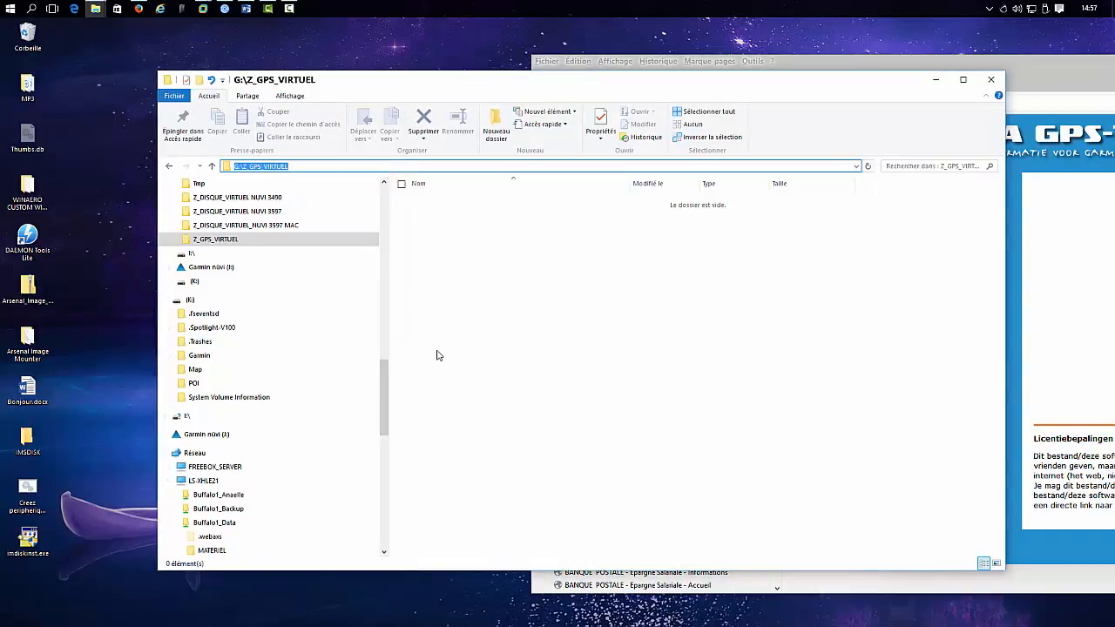
pyautogui.click(280, 166)
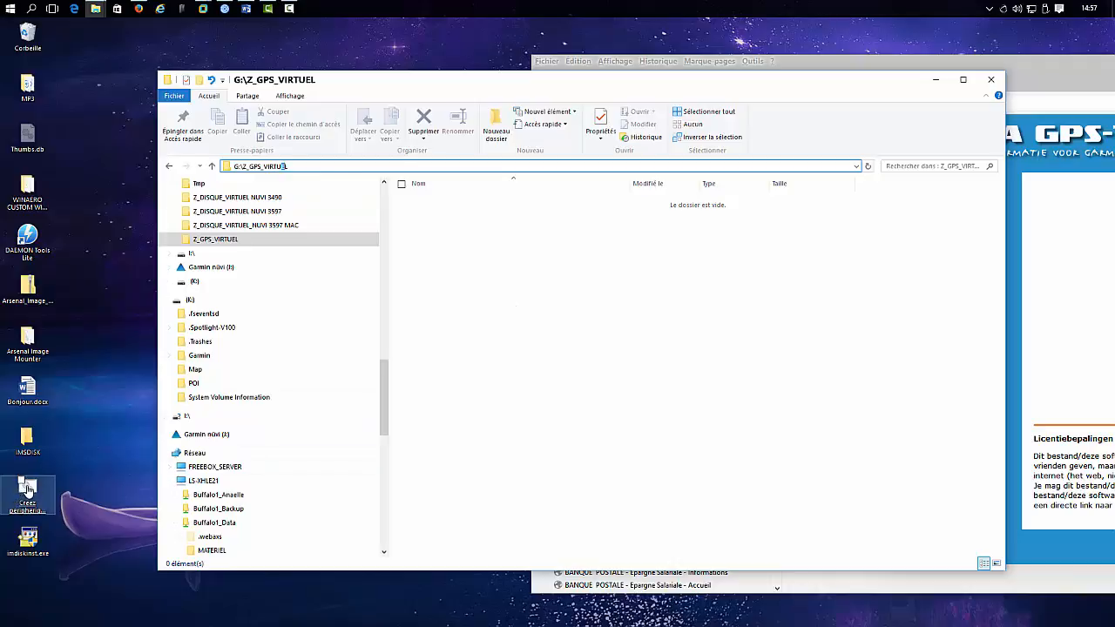
pyautogui.moveTo(27, 492); pyautogui.dragTo(463, 269)
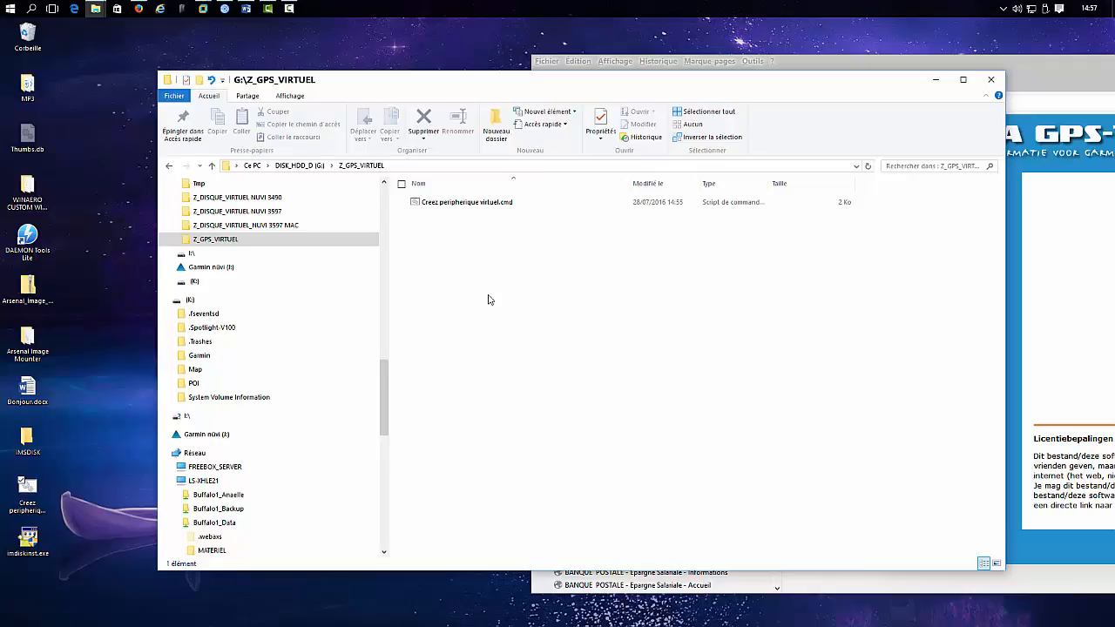
pyautogui.hotkey('alt', 'd')
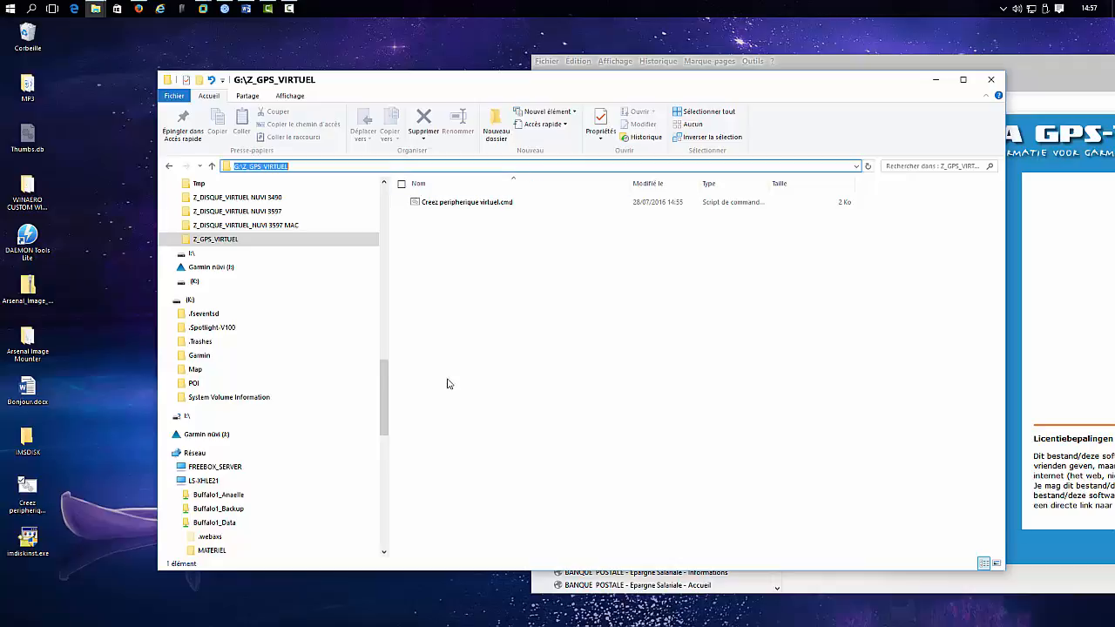
pyautogui.click(544, 279)
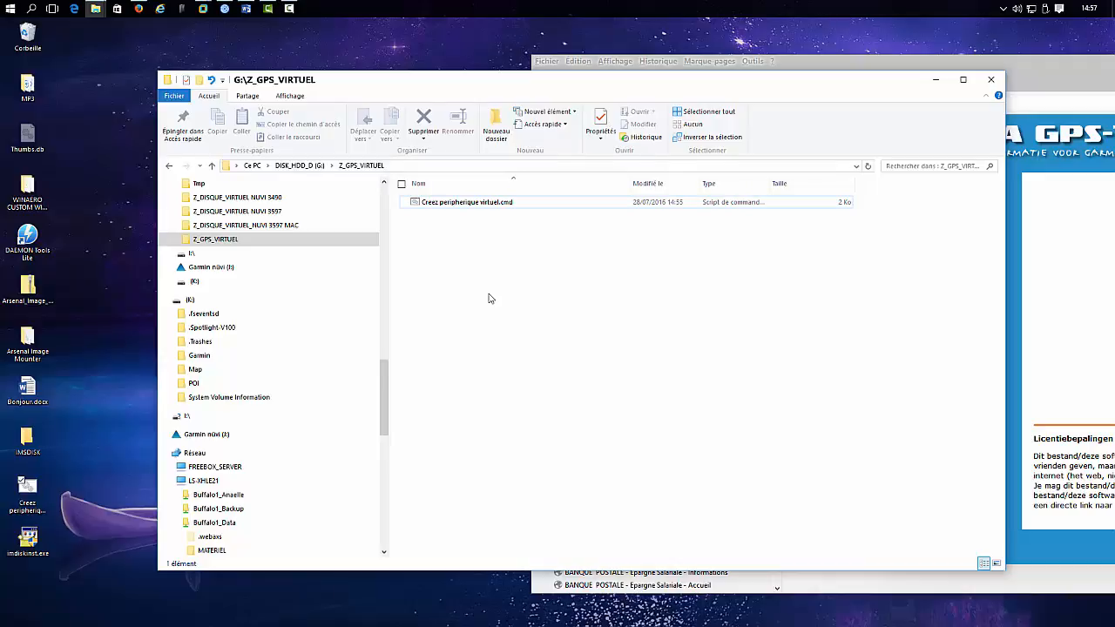
# Run Creez peripherique virtuel.cmd from the Z_GPS_VIRTUEL folder and go over the device sizes it offers.
pyautogui.click(470, 207)
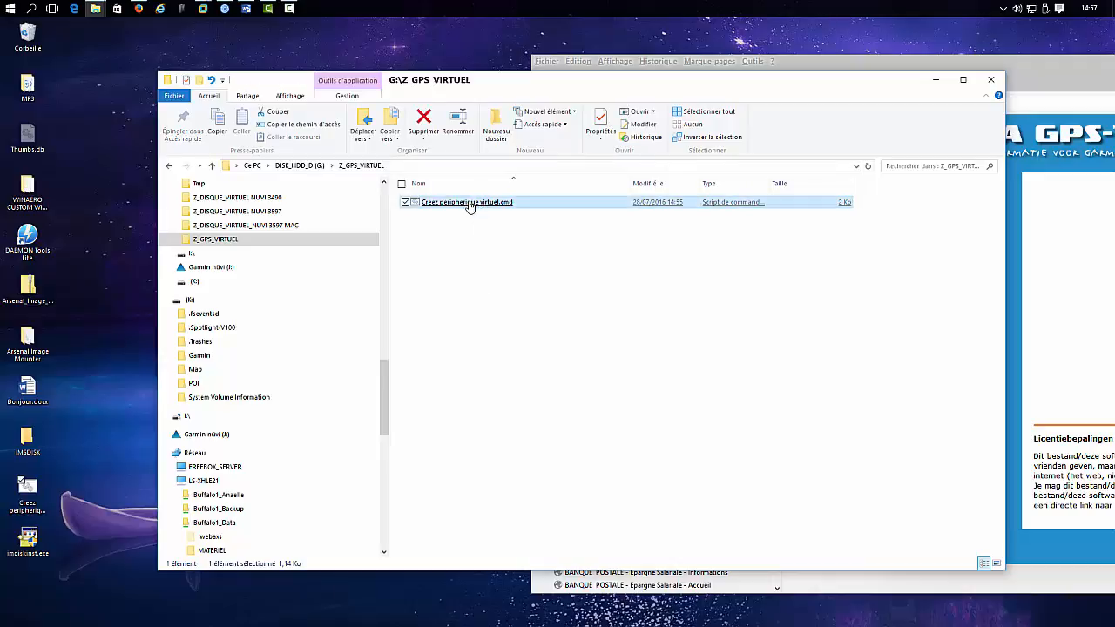
pyautogui.doubleClick(469, 205)
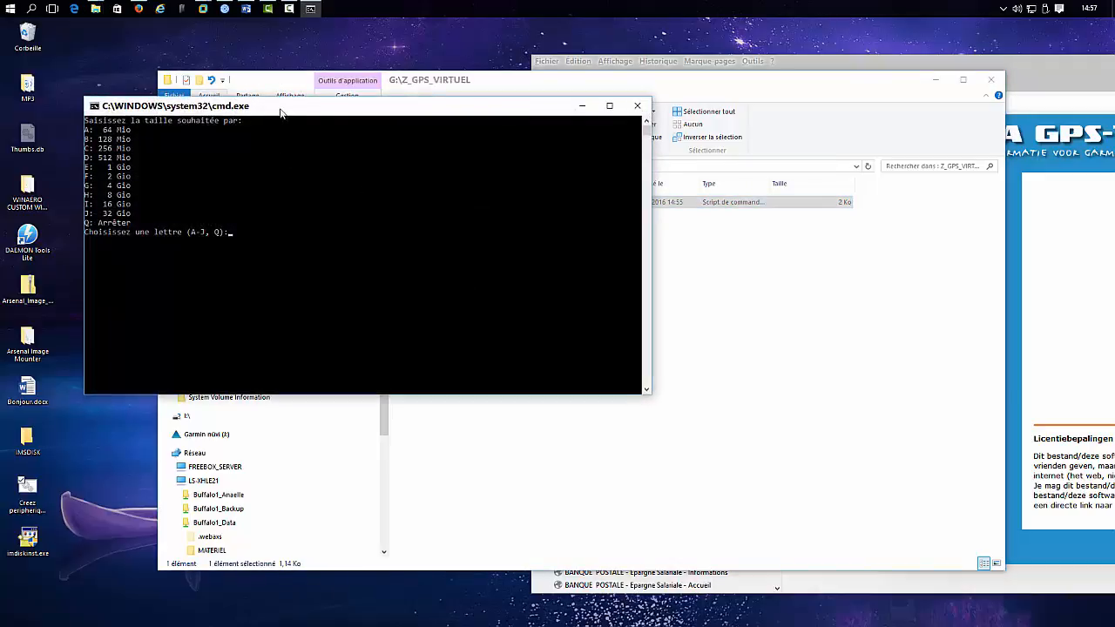
pyautogui.moveTo(280, 111); pyautogui.dragTo(436, 218)
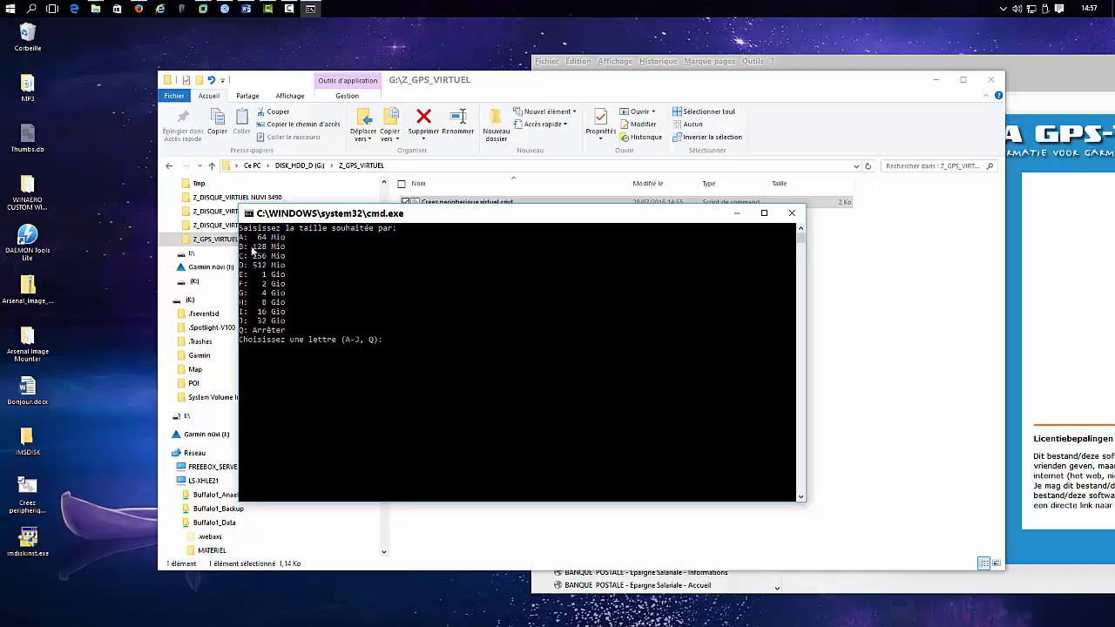
pyautogui.moveTo(258, 237); pyautogui.dragTo(283, 239)
pyautogui.moveTo(289, 324); pyautogui.dragTo(259, 327)
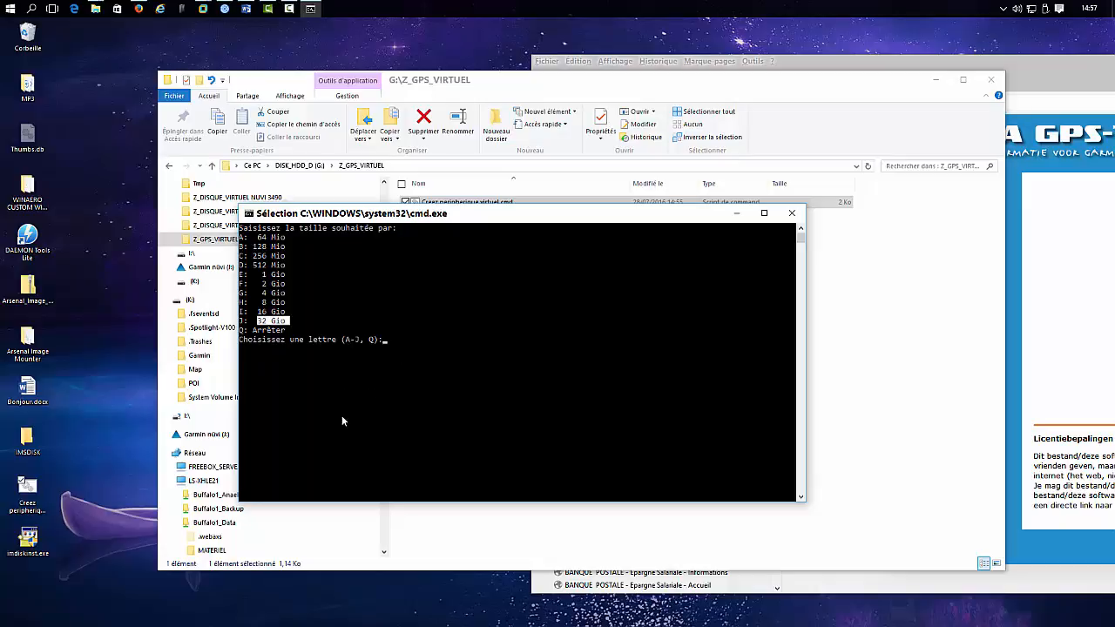
pyautogui.click(285, 394)
pyautogui.moveTo(288, 313); pyautogui.dragTo(241, 315)
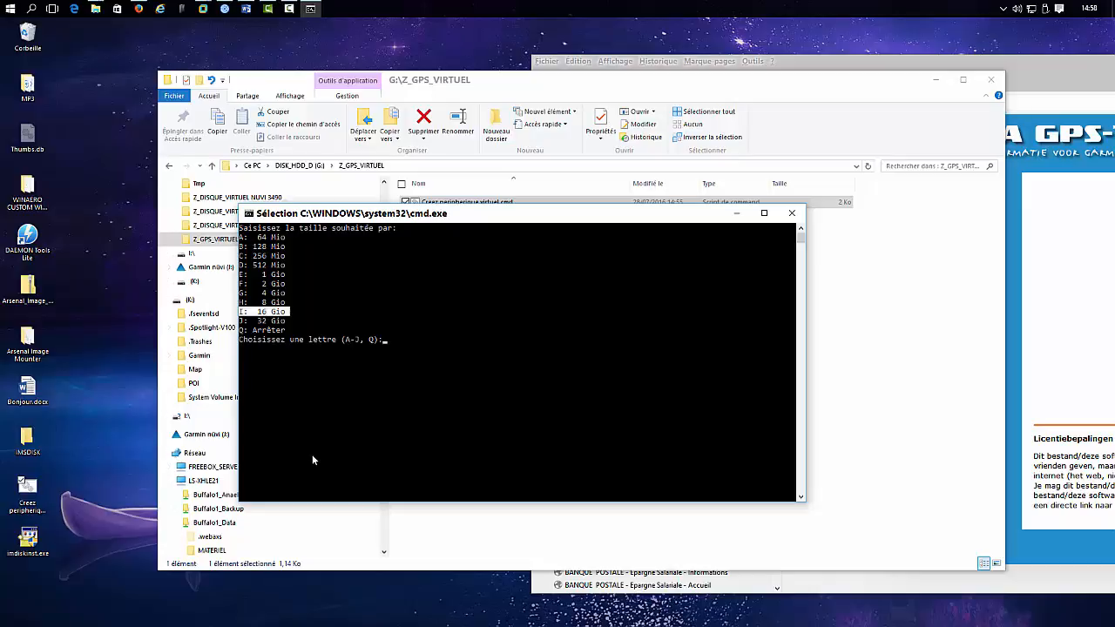
# Choose size option I (16 Gio) for the virtual device and name its file Gps_Virtuel2.
pyautogui.write('I')
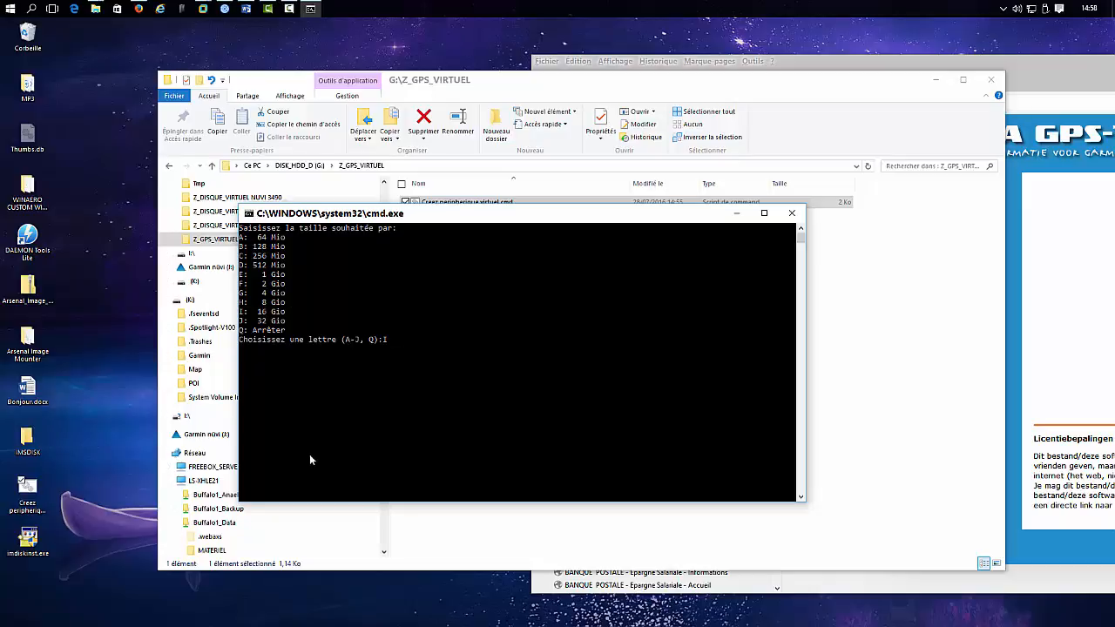
pyautogui.press('Return')
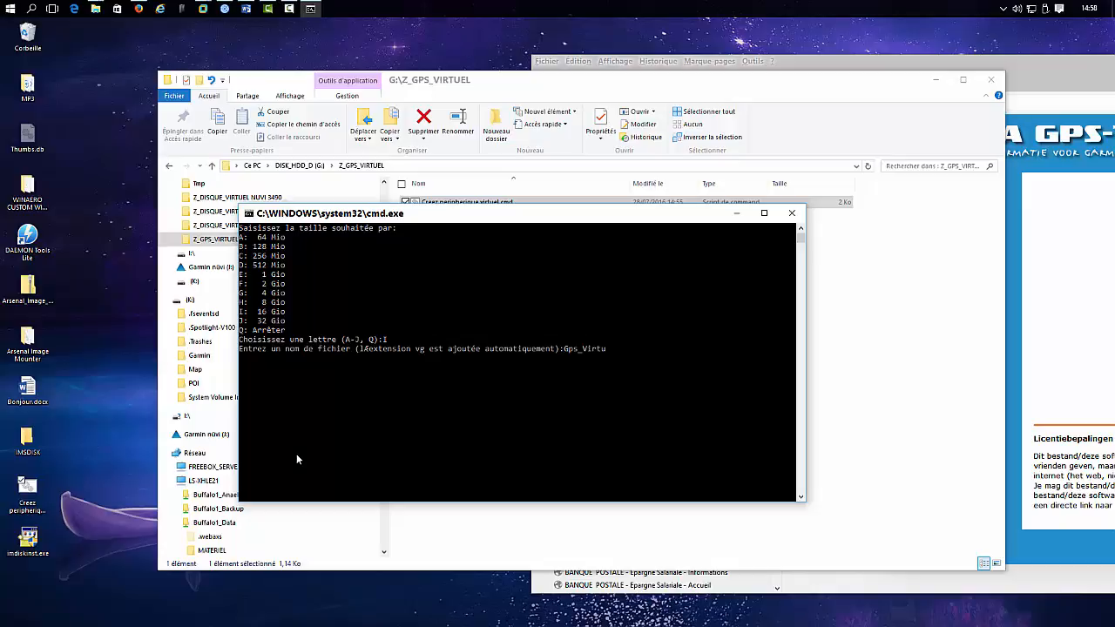
pyautogui.write('Gps_Virtuel23')
pyautogui.press('Return')
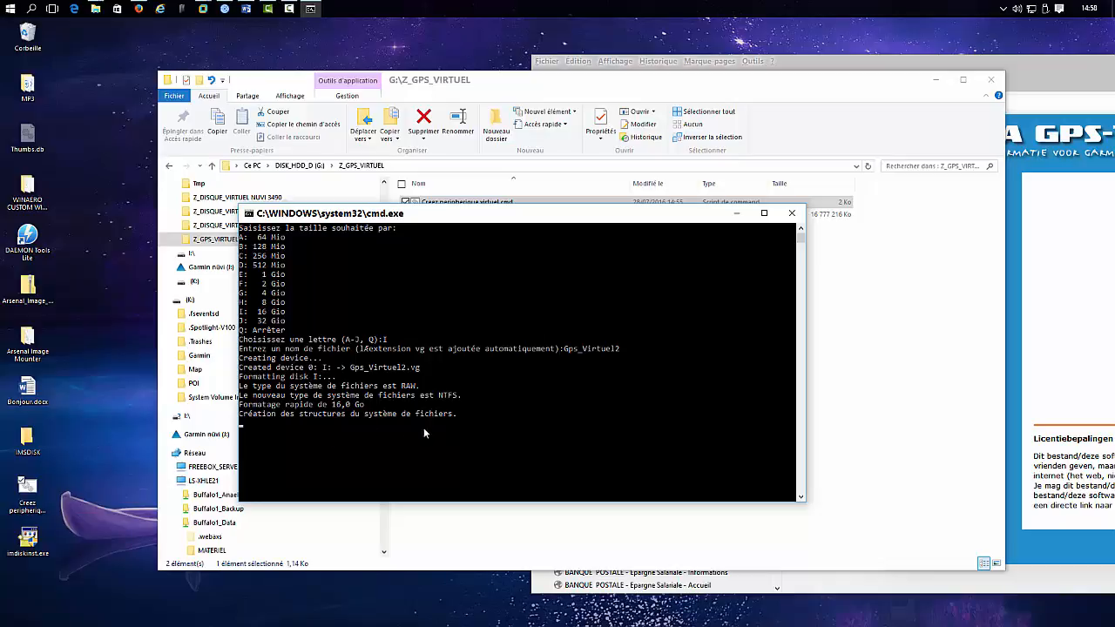
# Move the console aside and examine the Gps_Virtuel2.vg file and its size in the Z_GPS_VIRTUEL folder.
pyautogui.moveTo(450, 214); pyautogui.dragTo(259, 71)
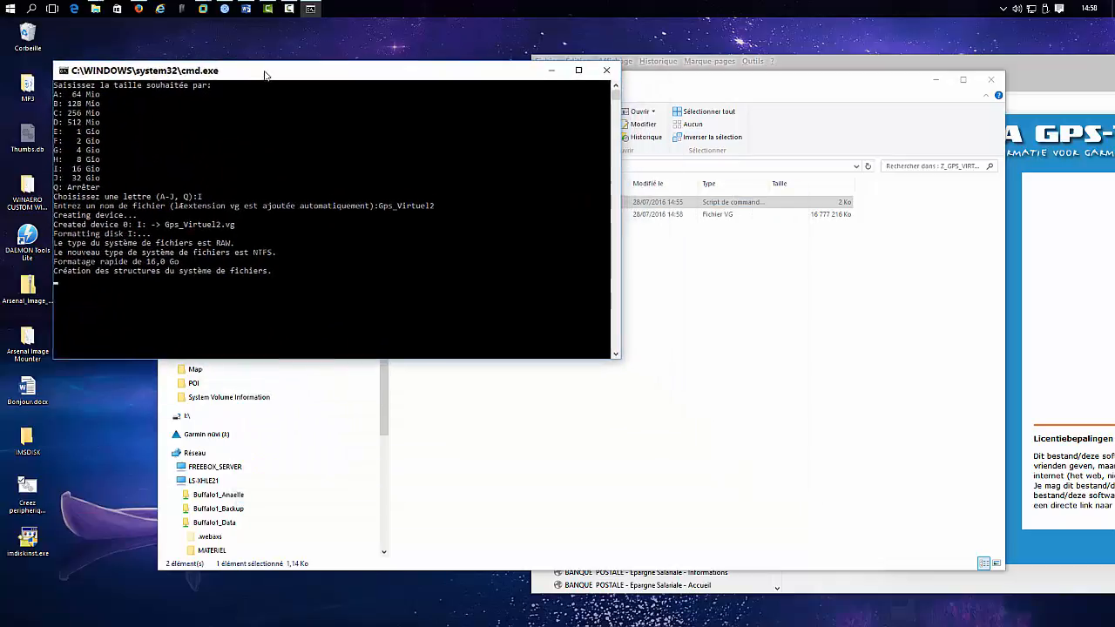
pyautogui.click(742, 113)
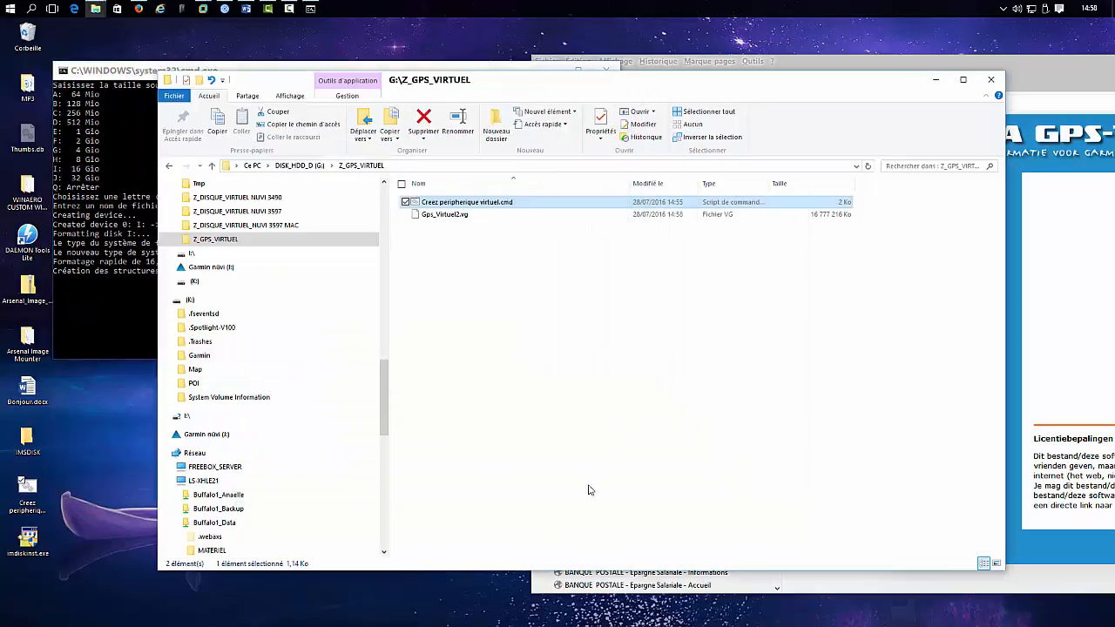
pyautogui.click(451, 258)
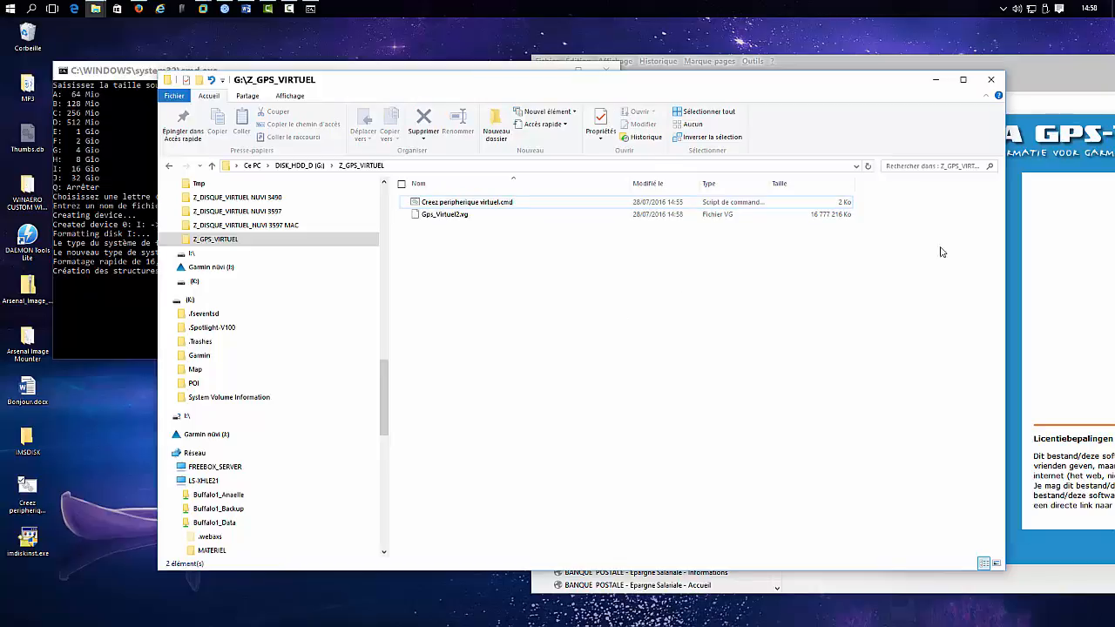
pyautogui.click(825, 221)
pyautogui.moveTo(824, 217); pyautogui.dragTo(845, 270)
pyautogui.moveTo(880, 216); pyautogui.dragTo(728, 319)
pyautogui.click(732, 252)
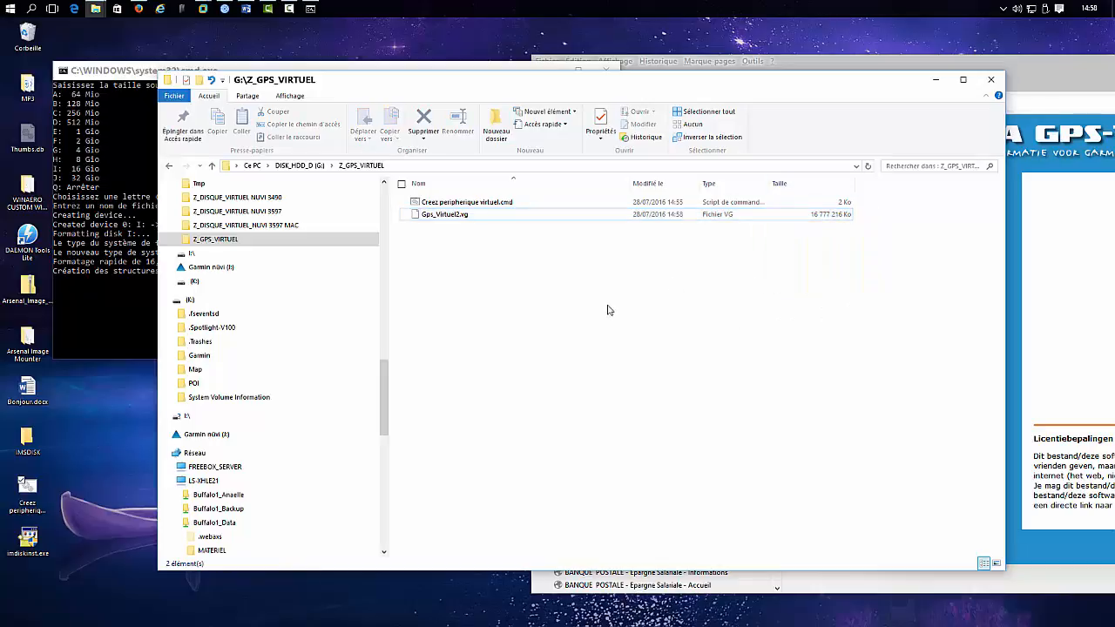
pyautogui.click(484, 215)
# Interrupt the running device formatting and answer O to end the batch program, moving its console clear of the folder.
pyautogui.moveTo(106, 72); pyautogui.dragTo(281, 152)
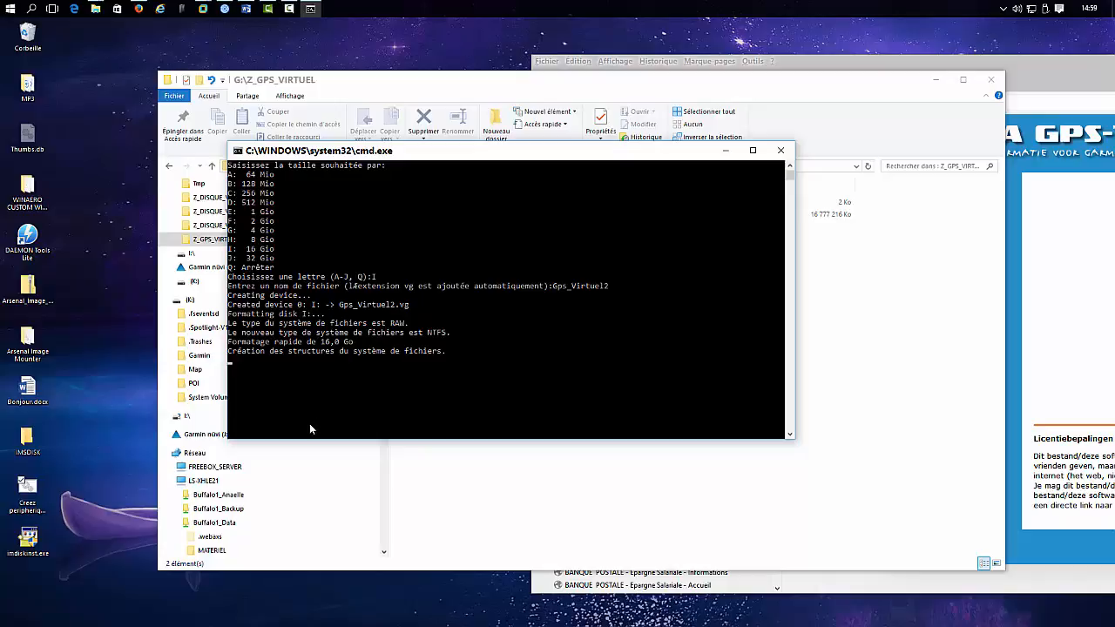
pyautogui.hotkey('ctrl', 'c')
pyautogui.hotkey('ctrl', 'c')
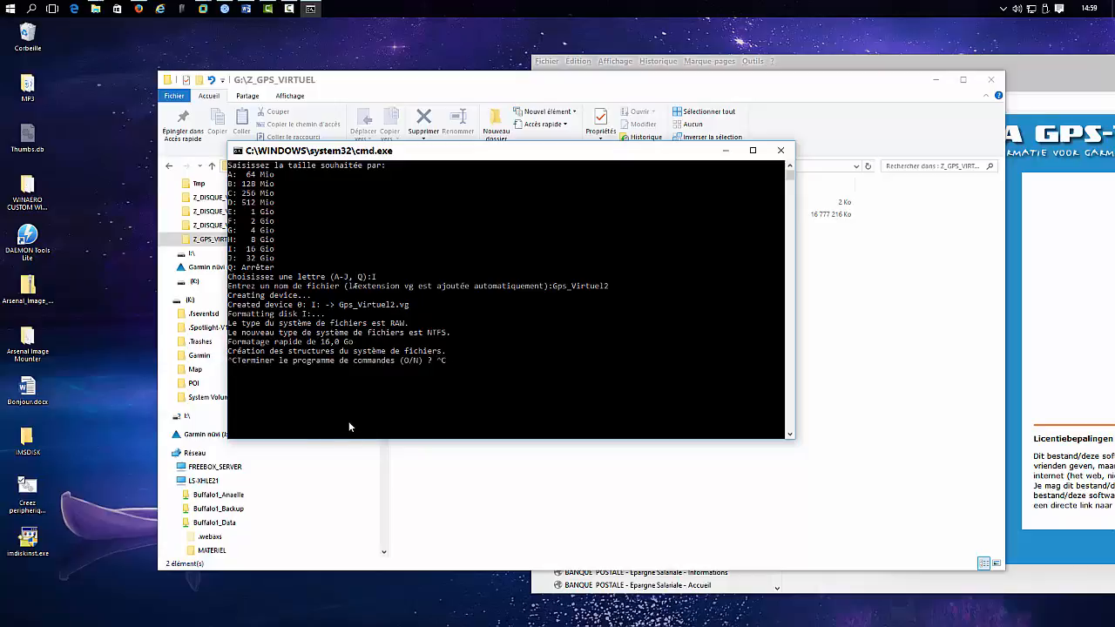
pyautogui.write('O')
pyautogui.moveTo(450, 153); pyautogui.dragTo(318, 626)
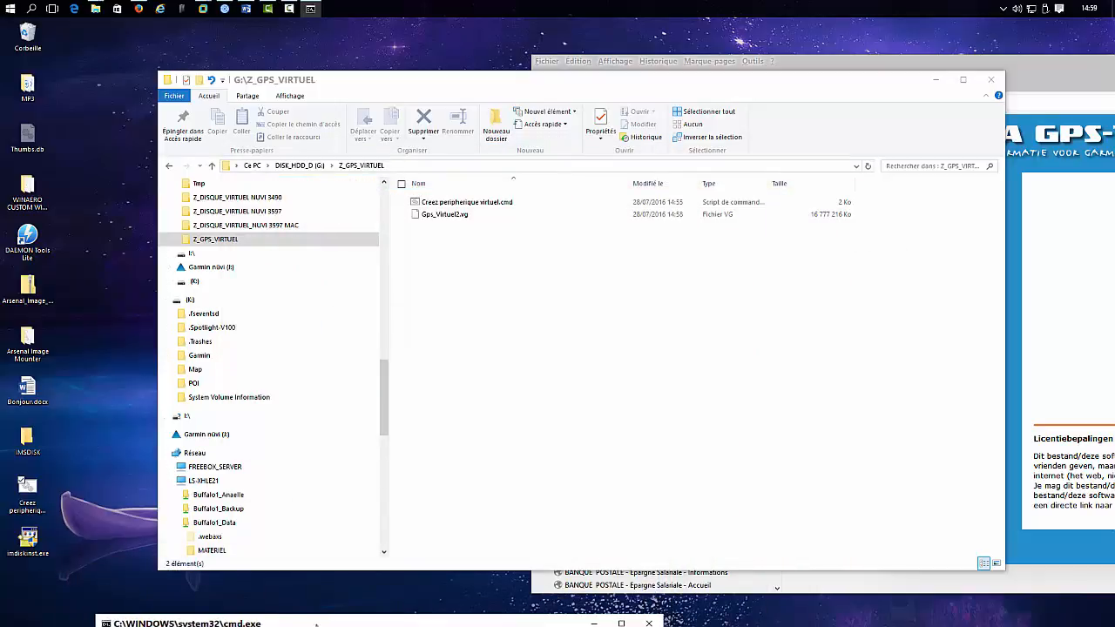
# Examine the contents of the Z_DISQUE_VIRTUEL NUVI 3597 folder and of the Garmin nüvi (J:) drive.
pyautogui.click(562, 435)
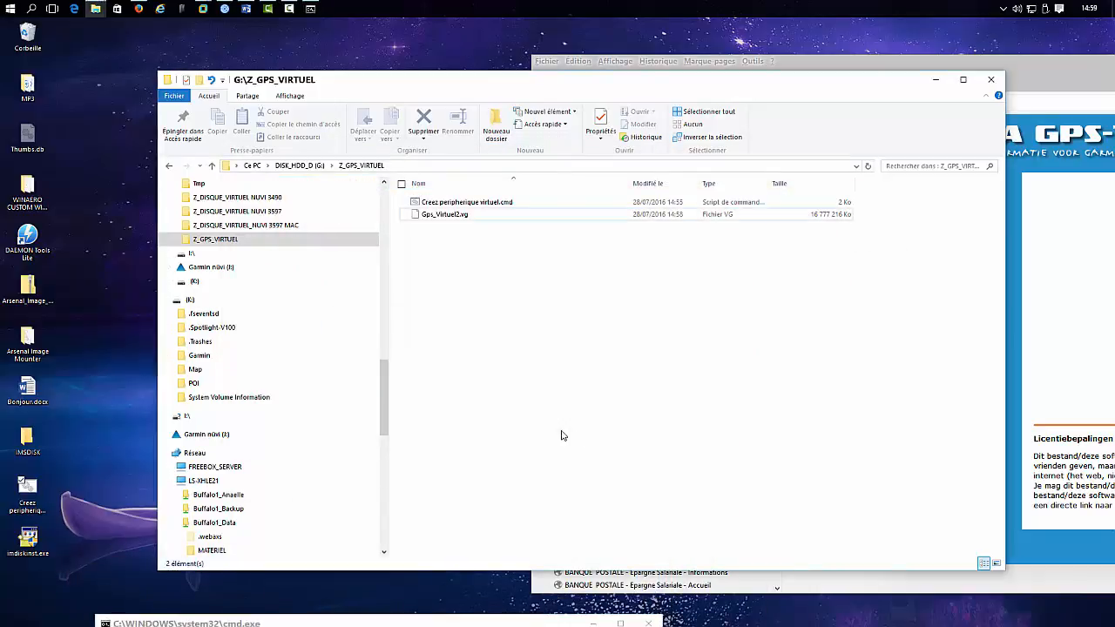
pyautogui.click(234, 215)
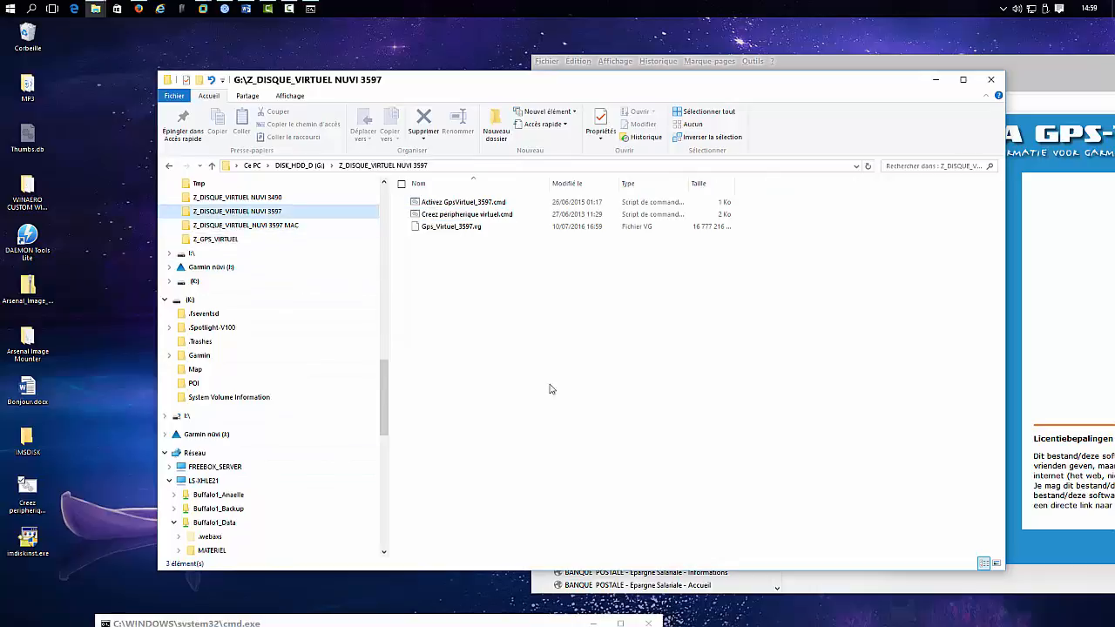
pyautogui.click(471, 279)
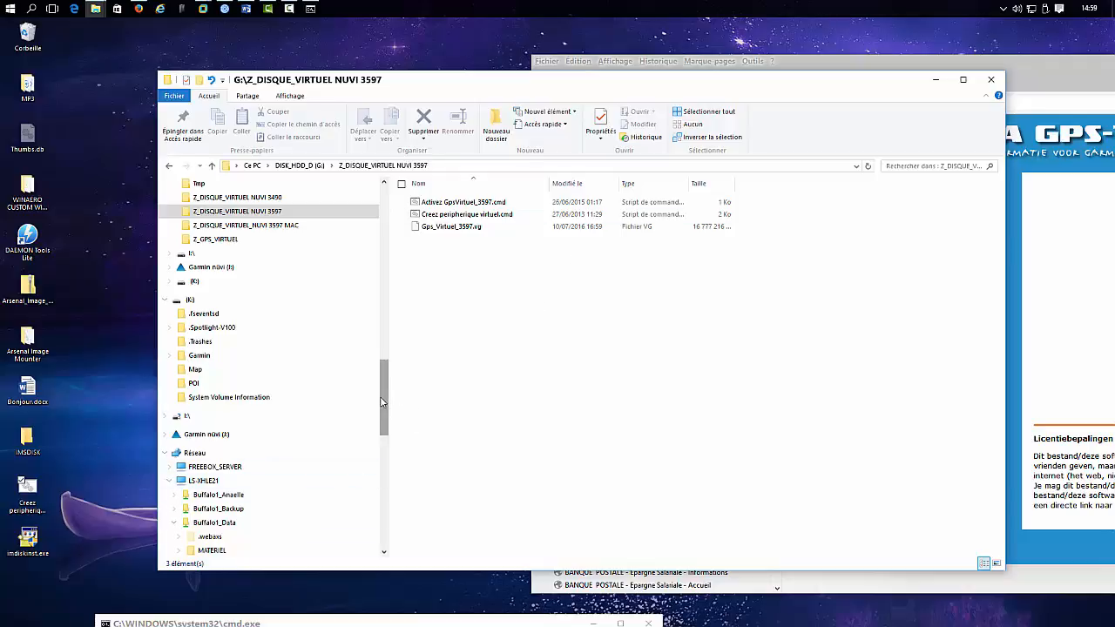
pyautogui.scroll(-1, 386, 399)
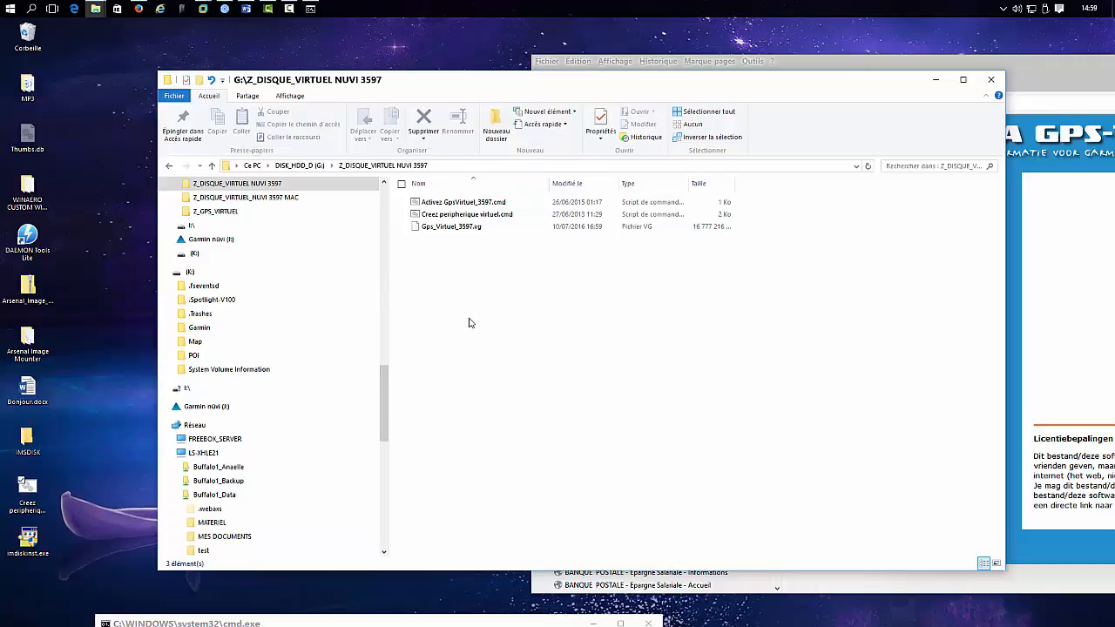
pyautogui.moveTo(386, 401); pyautogui.dragTo(382, 363)
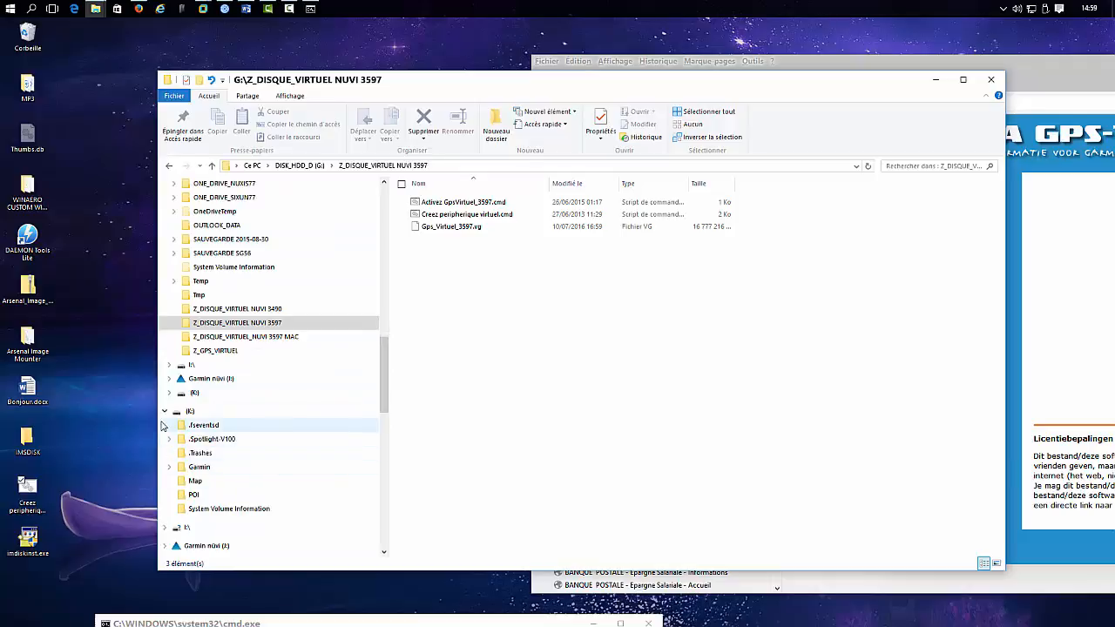
pyautogui.click(210, 379)
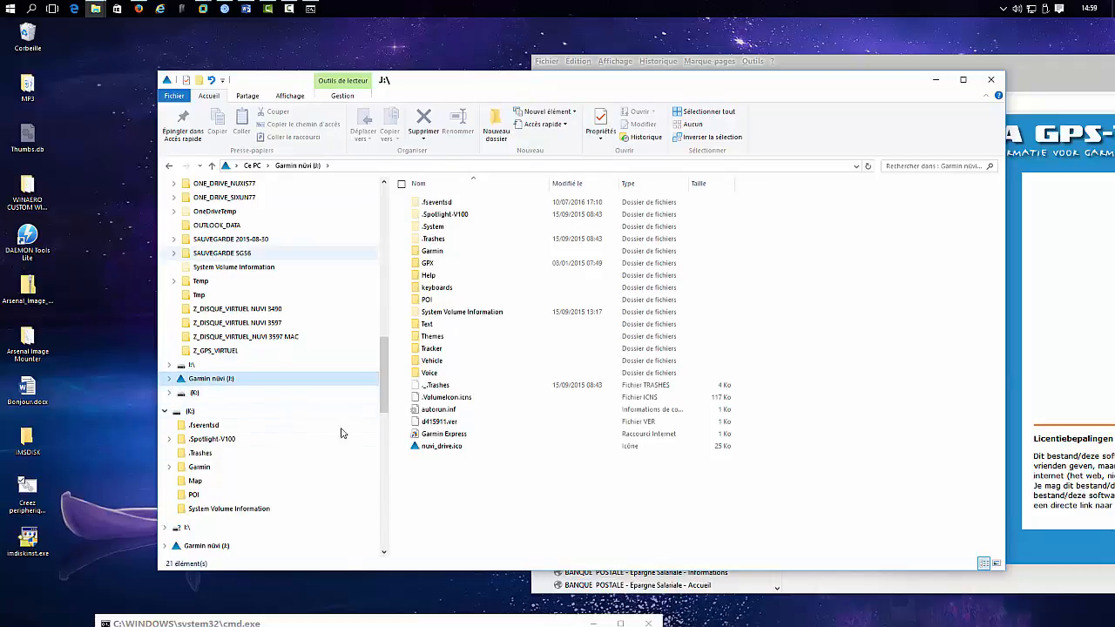
# Mount Gps_Virtuel_3597.vg from the Z_DISQUE_VIRTUEL NUVI 3597 folder as an ImDisk virtual disk on drive L: with removable media enabled.
pyautogui.click(220, 325)
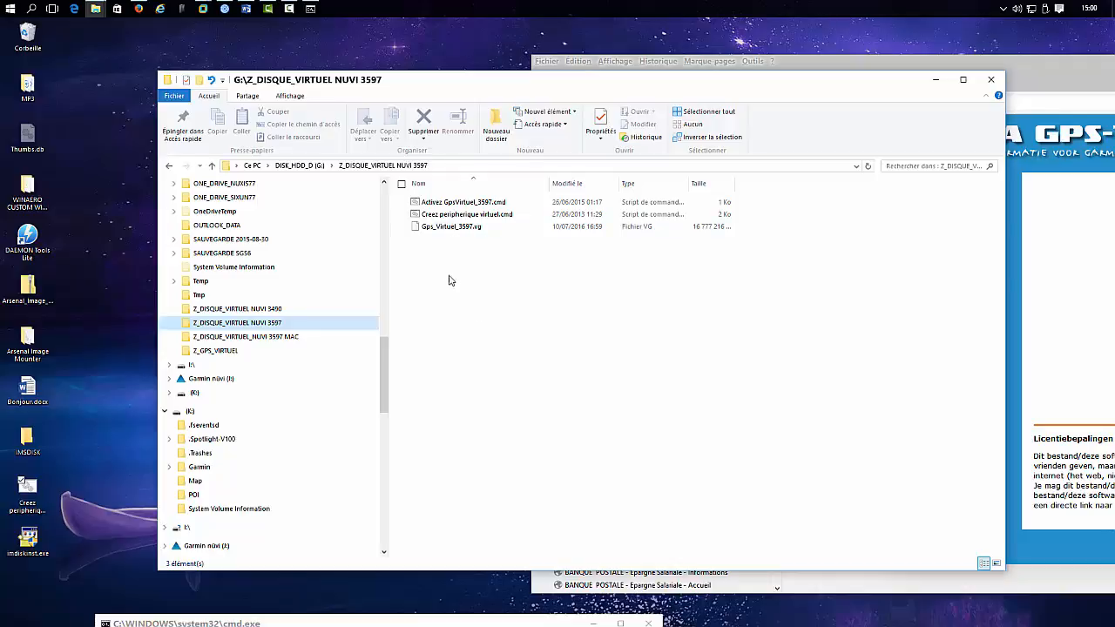
pyautogui.rightClick(449, 229)
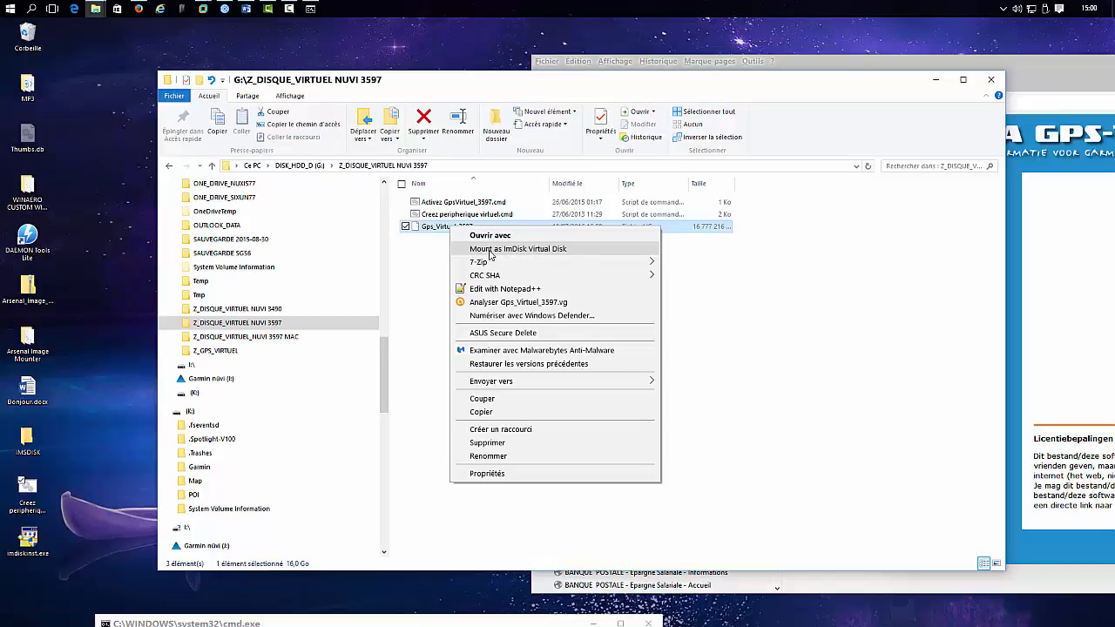
pyautogui.click(491, 250)
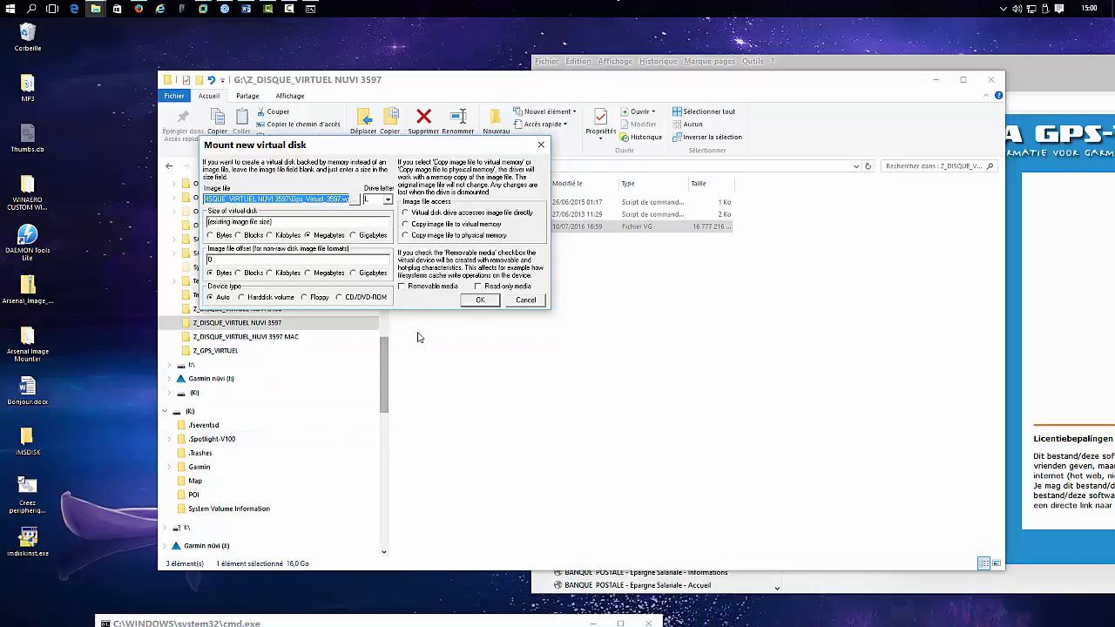
pyautogui.click(423, 292)
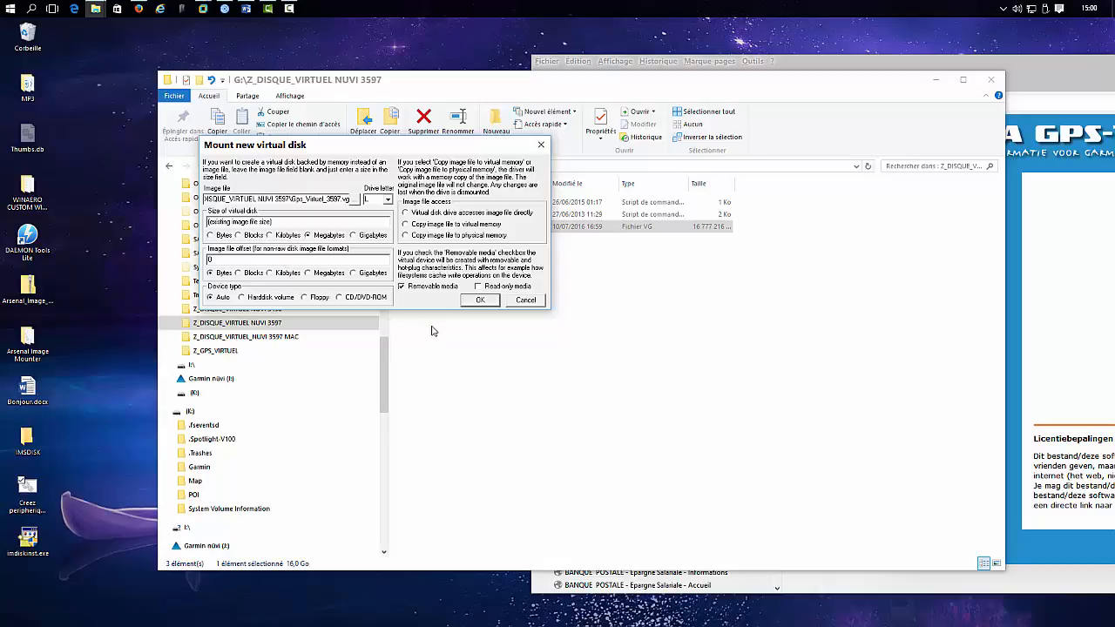
pyautogui.click(480, 301)
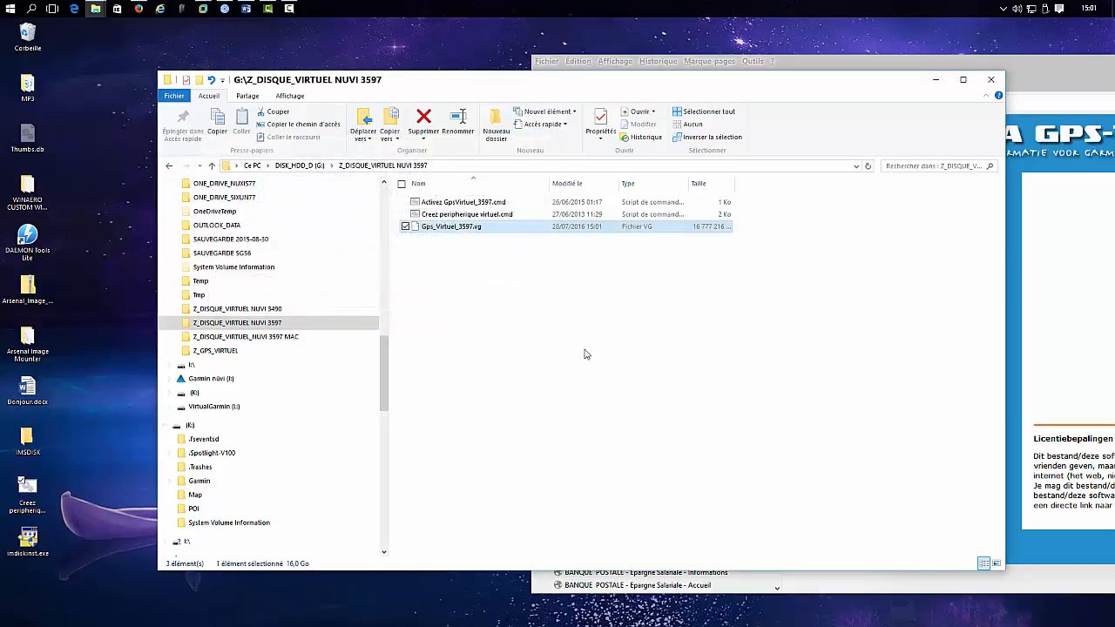
pyautogui.click(438, 334)
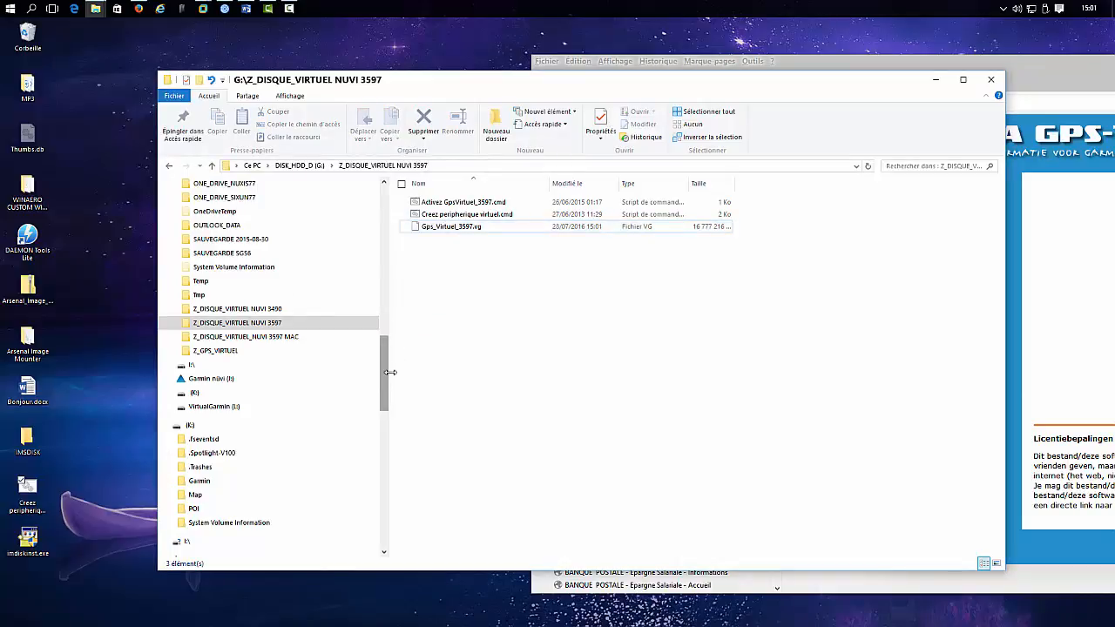
pyautogui.moveTo(391, 372); pyautogui.dragTo(389, 397)
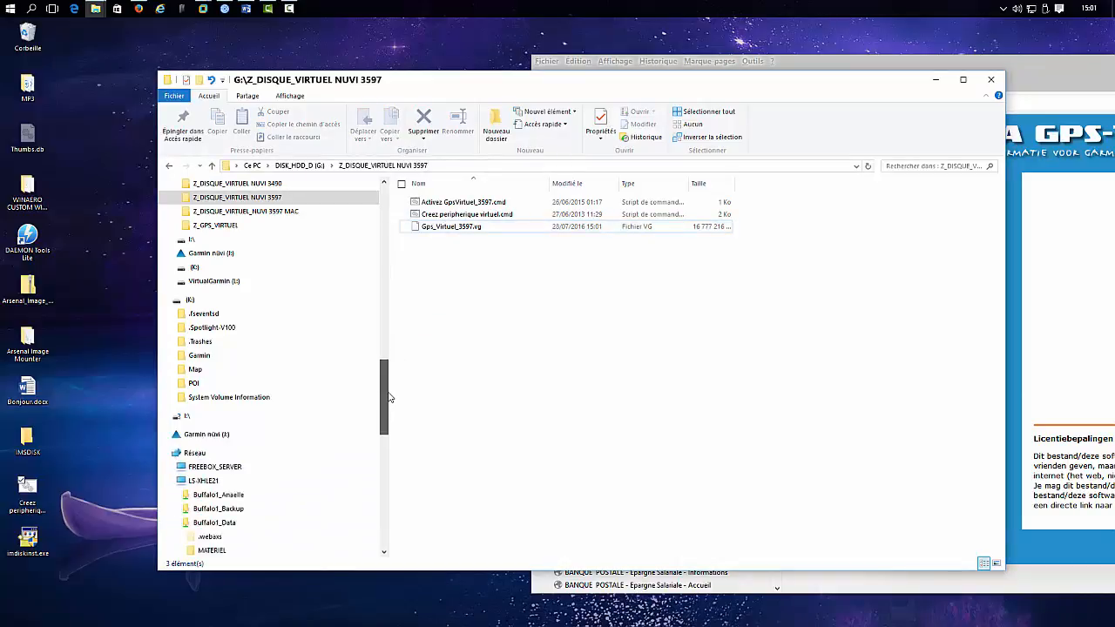
# Open the VirtualGarmin (L:) drive, move its window toward the screen corner and examine all its files and folders.
pyautogui.click(207, 282)
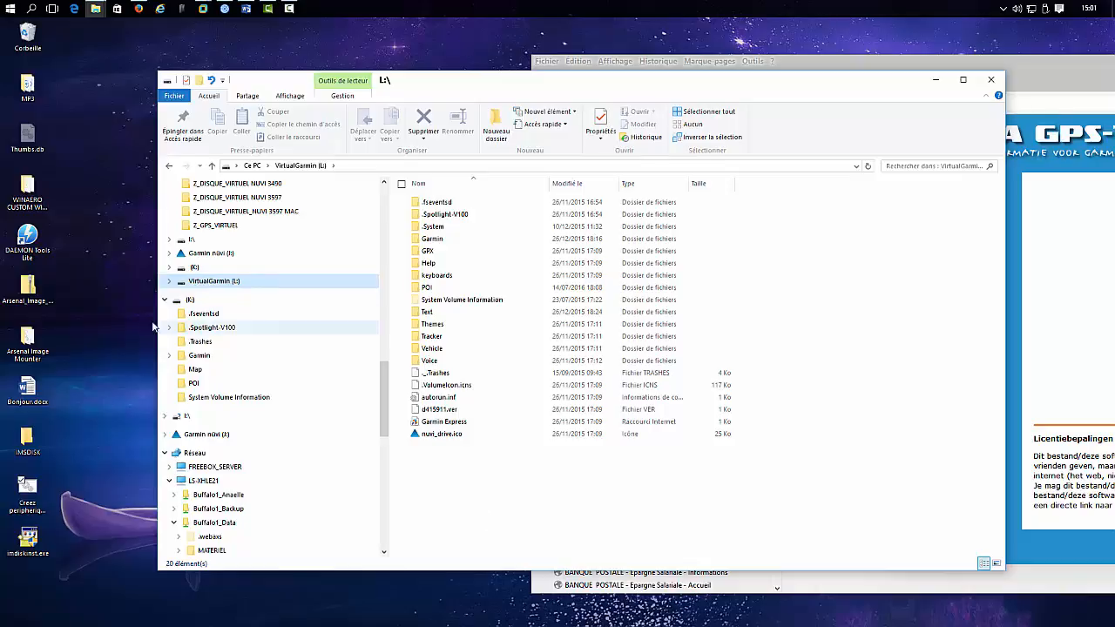
pyautogui.click(157, 281)
pyautogui.click(453, 479)
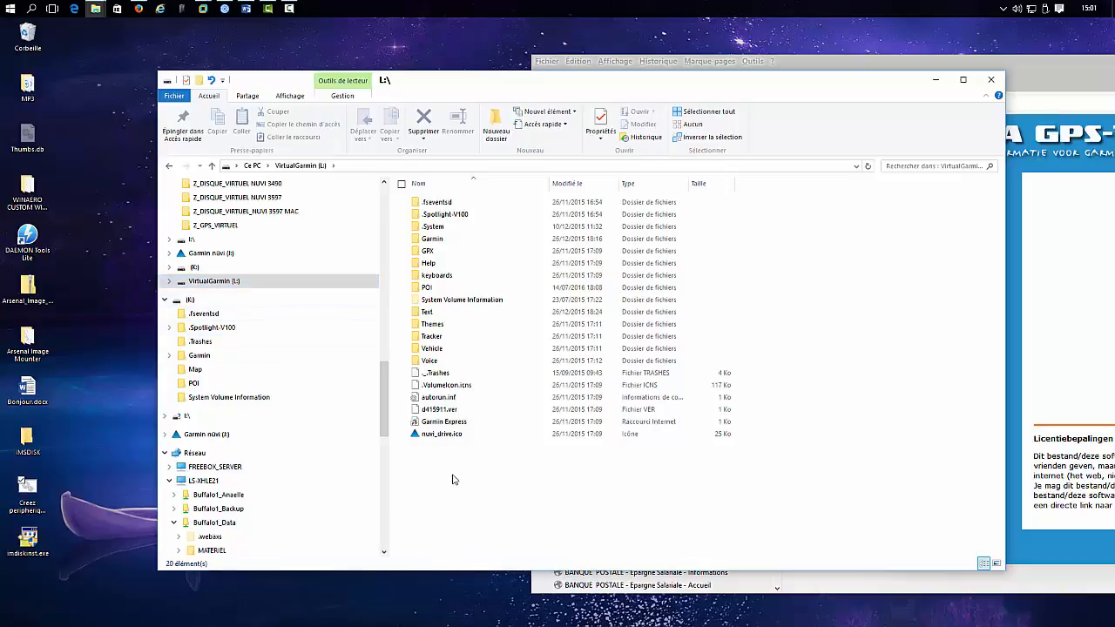
pyautogui.moveTo(286, 83); pyautogui.dragTo(184, 64)
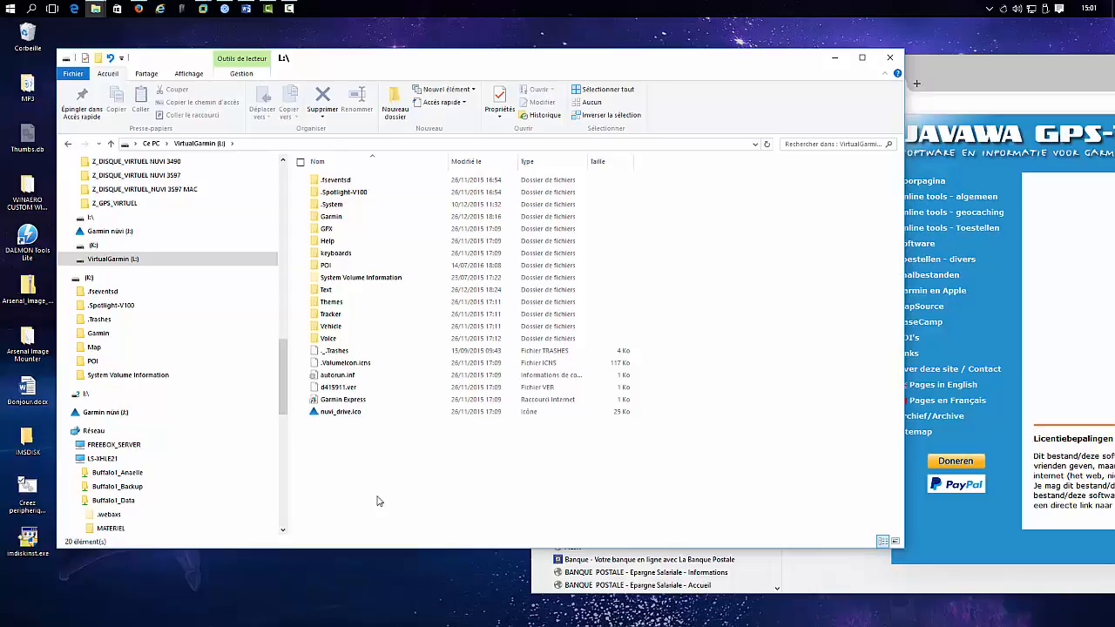
pyautogui.moveTo(564, 451); pyautogui.dragTo(294, 168)
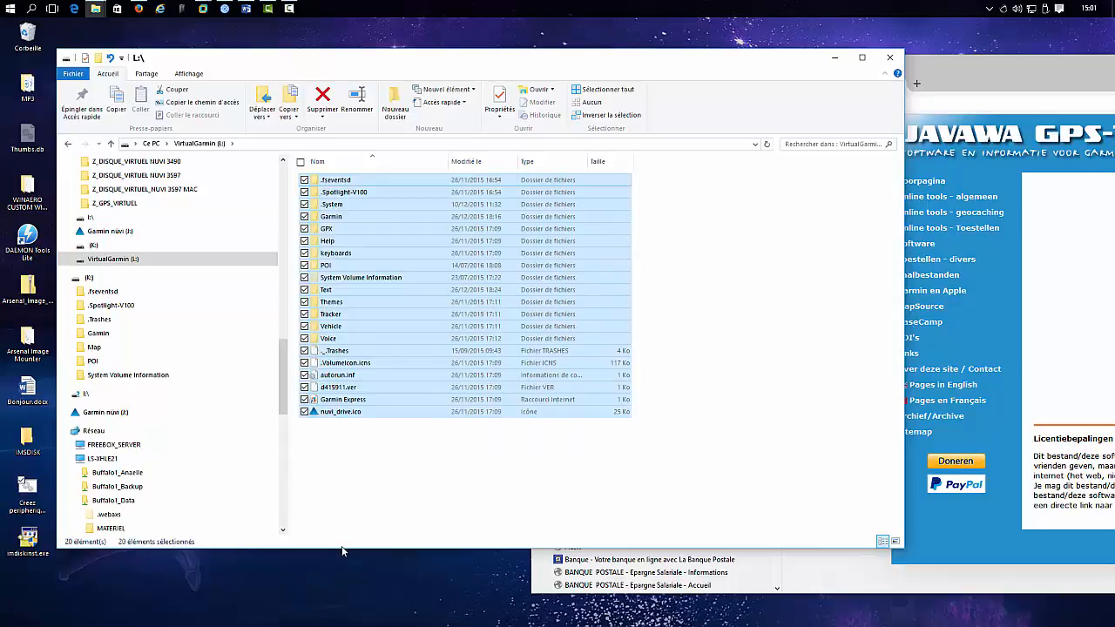
pyautogui.click(370, 485)
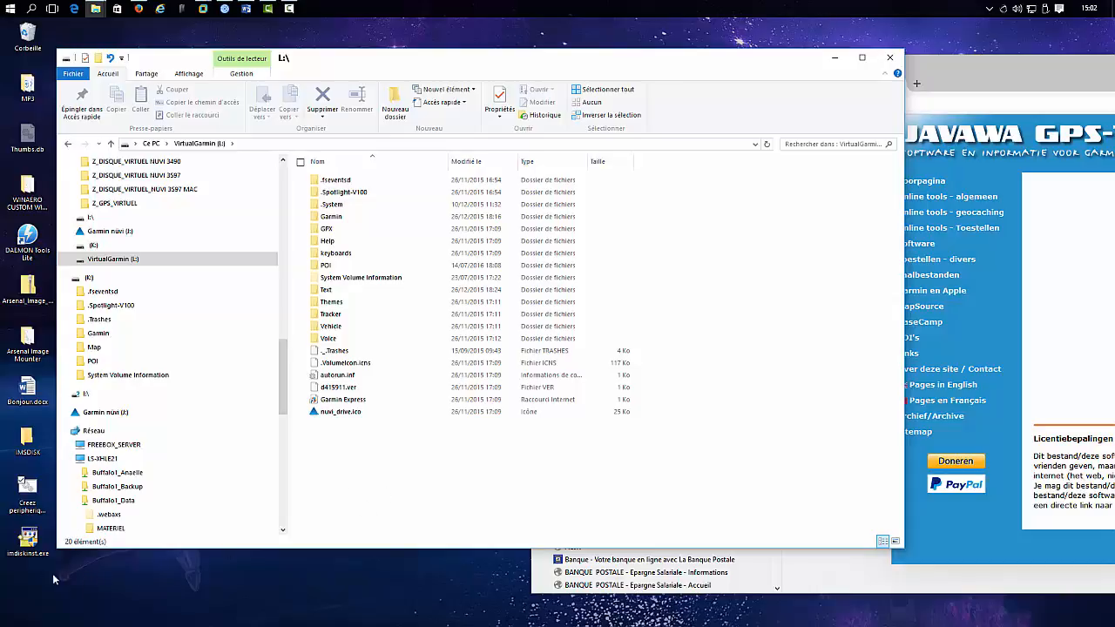
# Open the Garmin nüvi (J:) drive in a new window and place it beside the VirtualGarmin (L:) window.
pyautogui.click(95, 418)
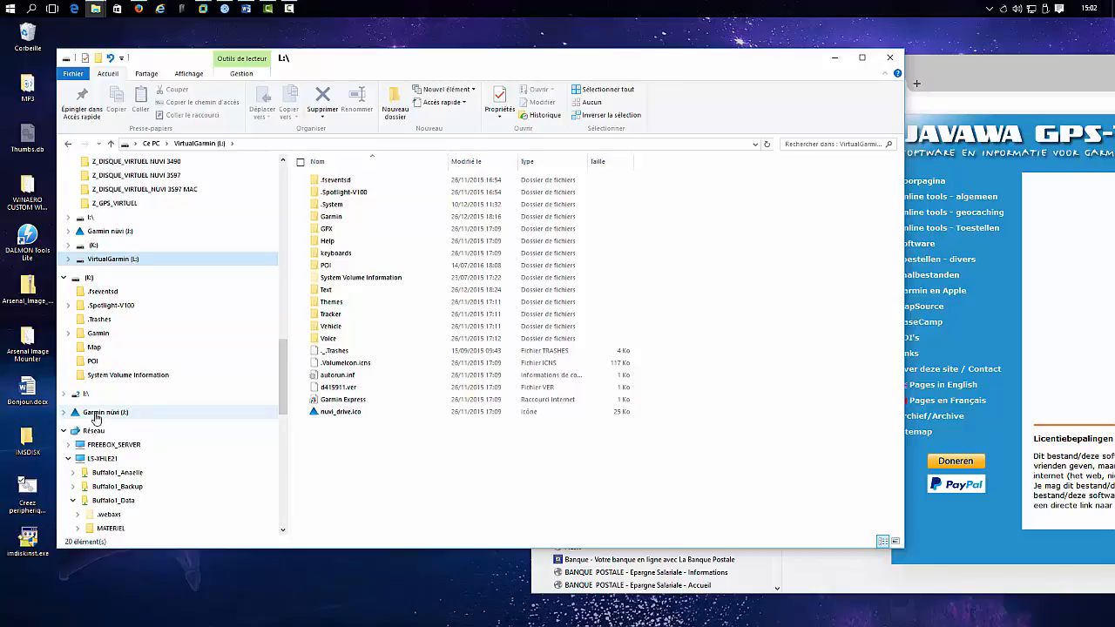
pyautogui.rightClick(95, 417)
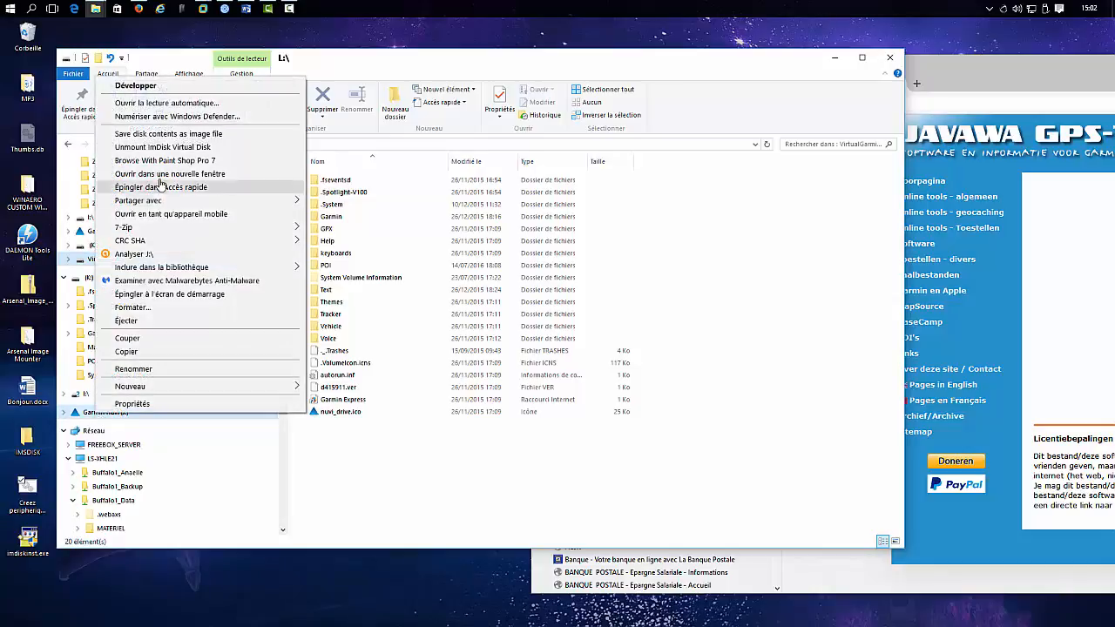
pyautogui.click(130, 88)
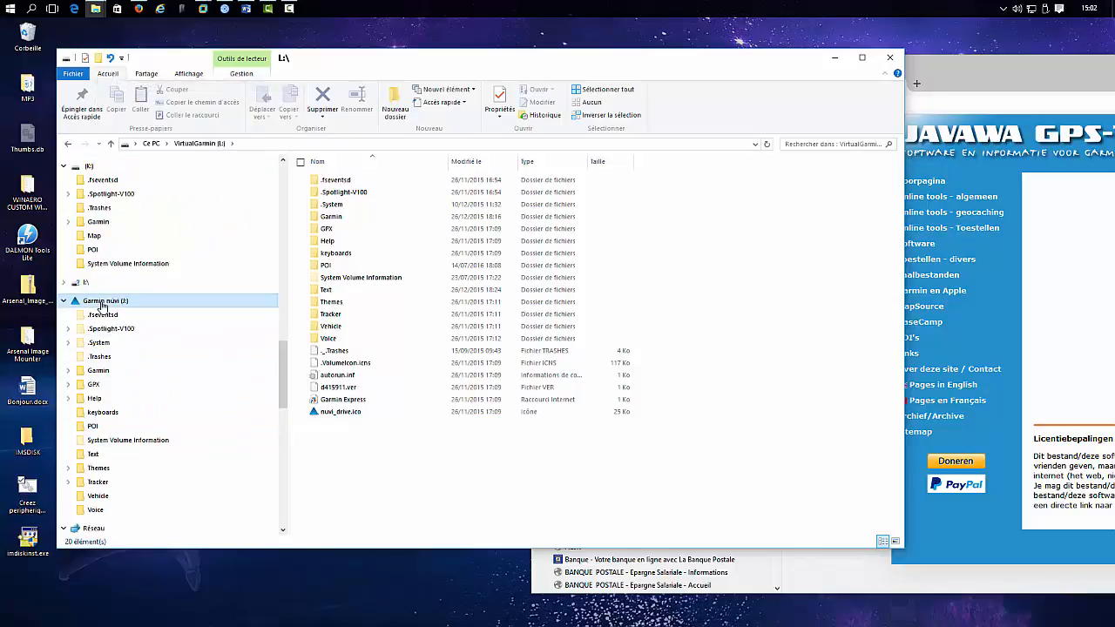
pyautogui.rightClick(102, 305)
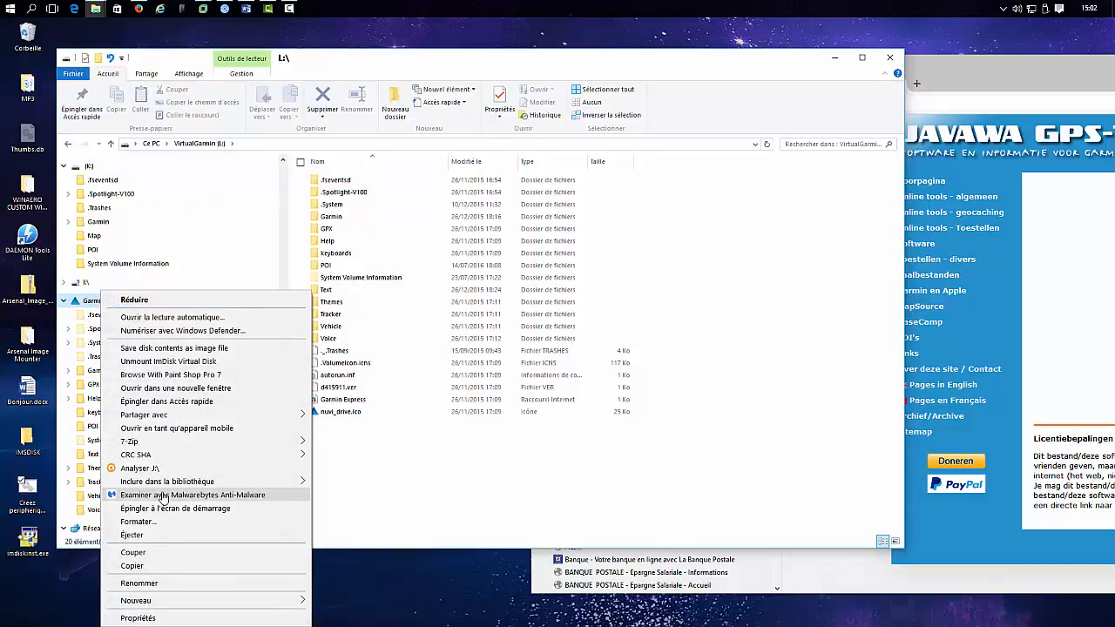
pyautogui.click(161, 388)
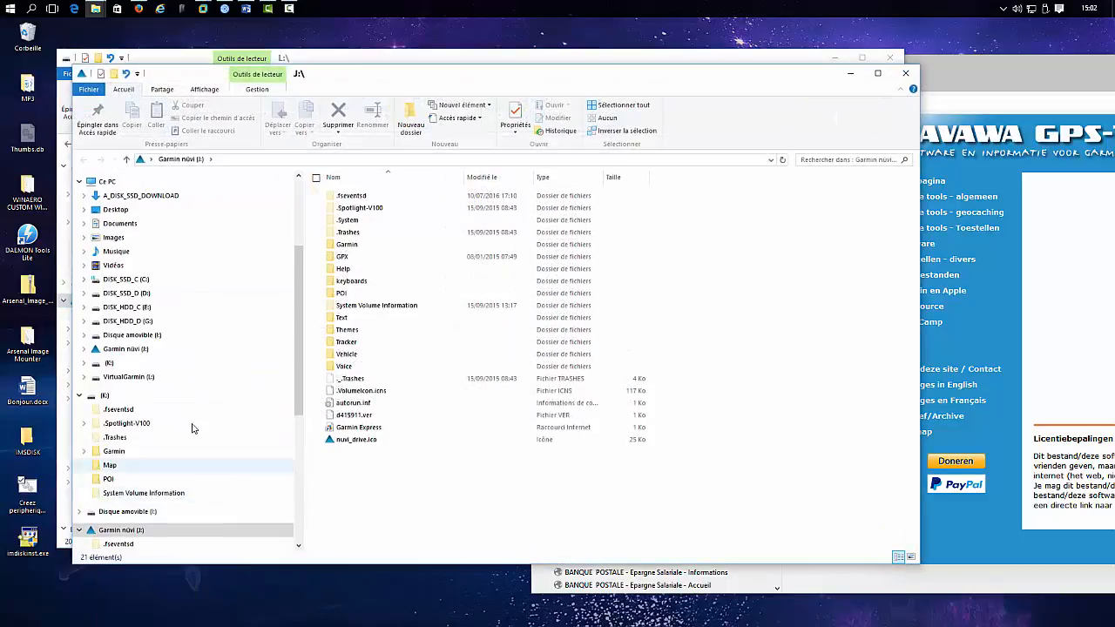
pyautogui.moveTo(202, 82); pyautogui.dragTo(564, 52)
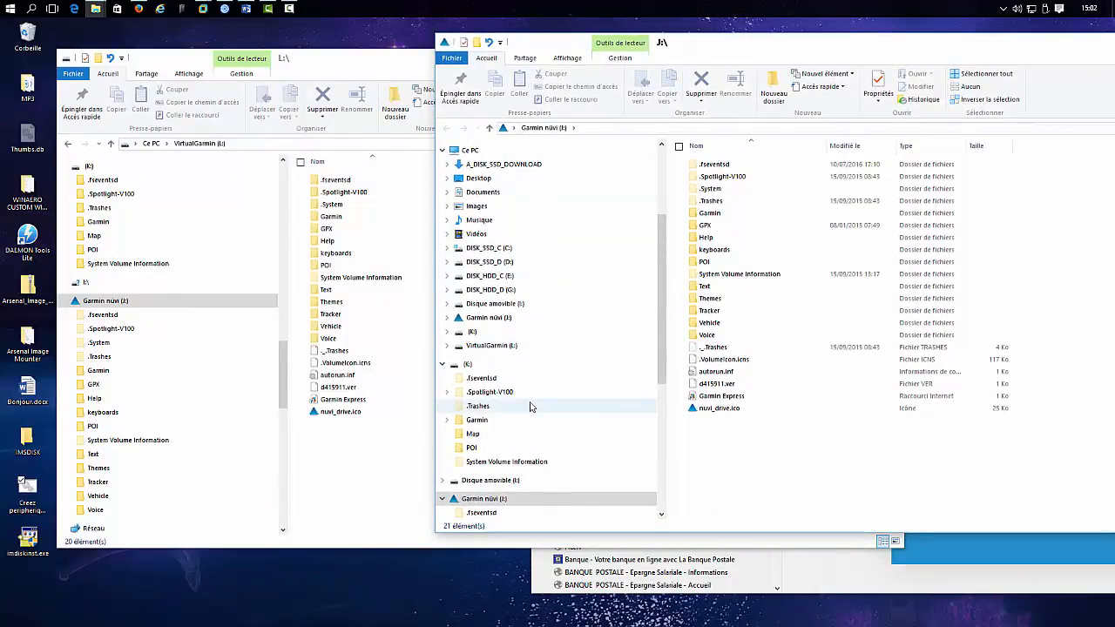
pyautogui.click(505, 500)
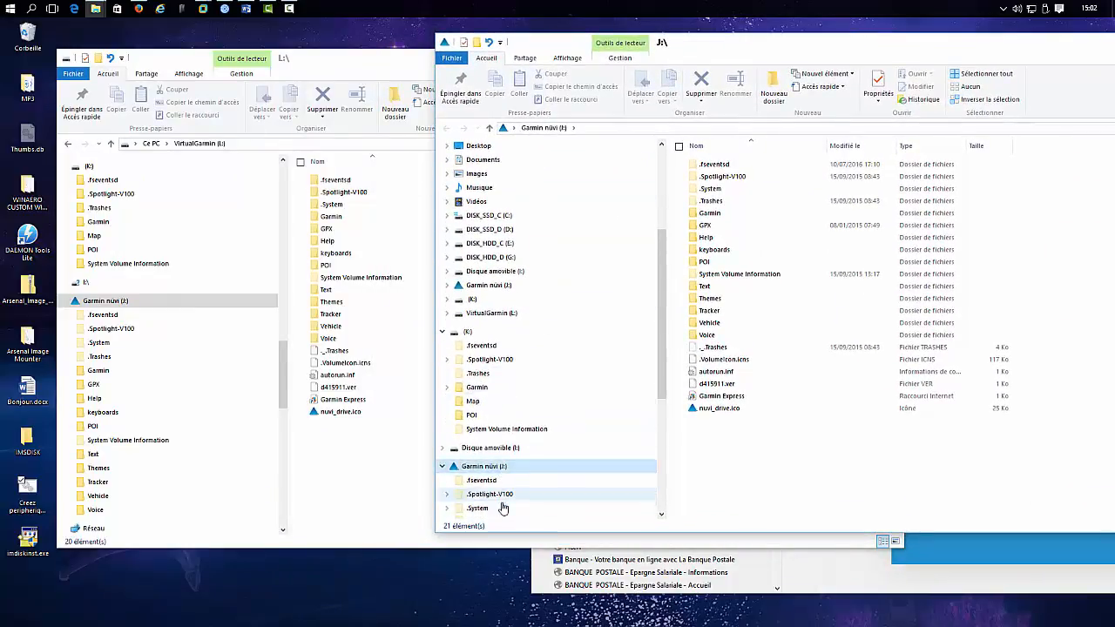
pyautogui.scroll(-6, 503, 508)
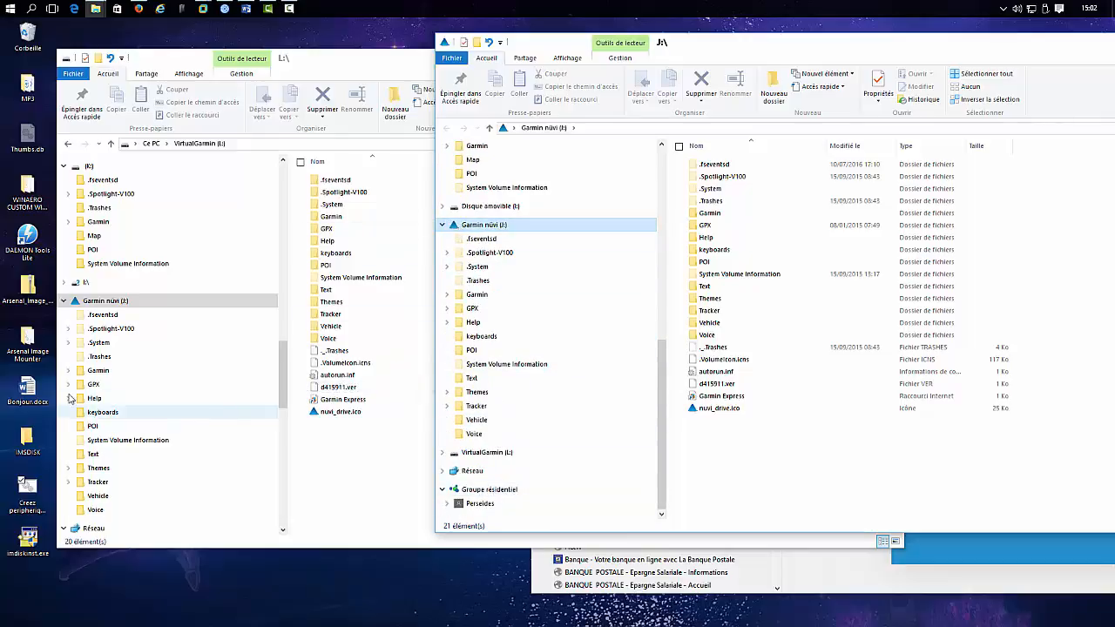
# Narrow the VirtualGarmin (L:) window beside the J: window, collapse its J: and Réseau branches, and check drives K: and L:.
pyautogui.click(64, 301)
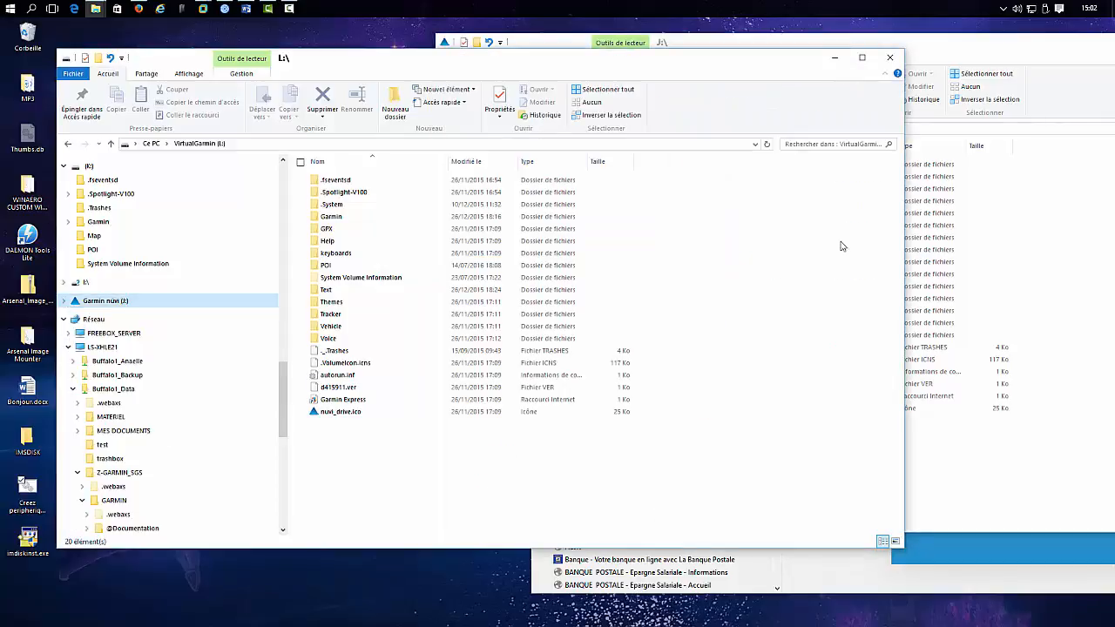
pyautogui.moveTo(895, 244); pyautogui.dragTo(491, 245)
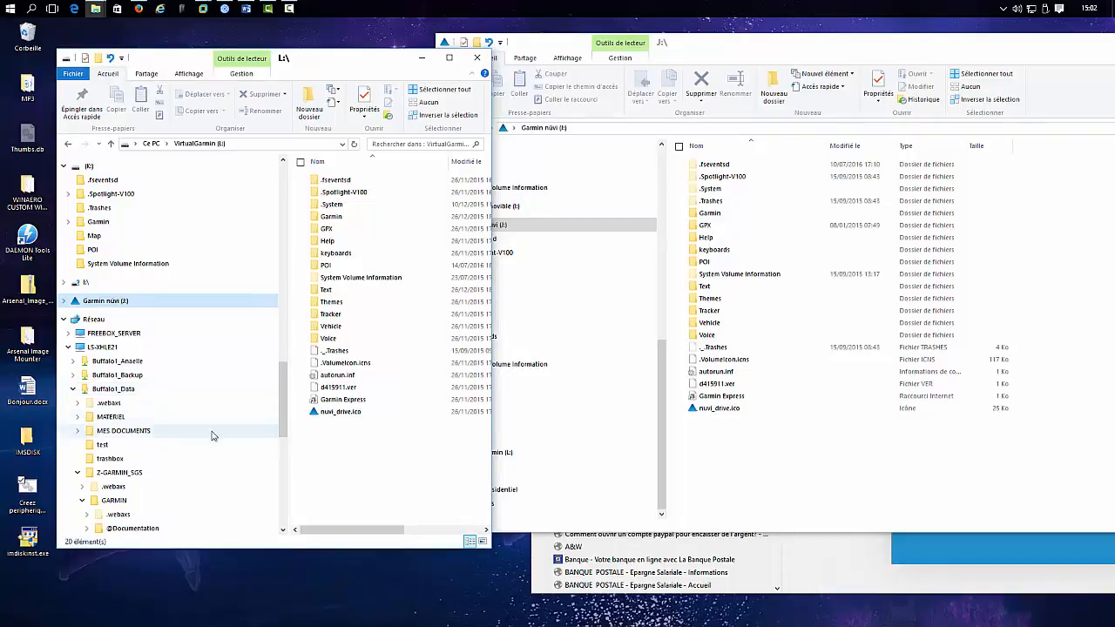
pyautogui.click(62, 319)
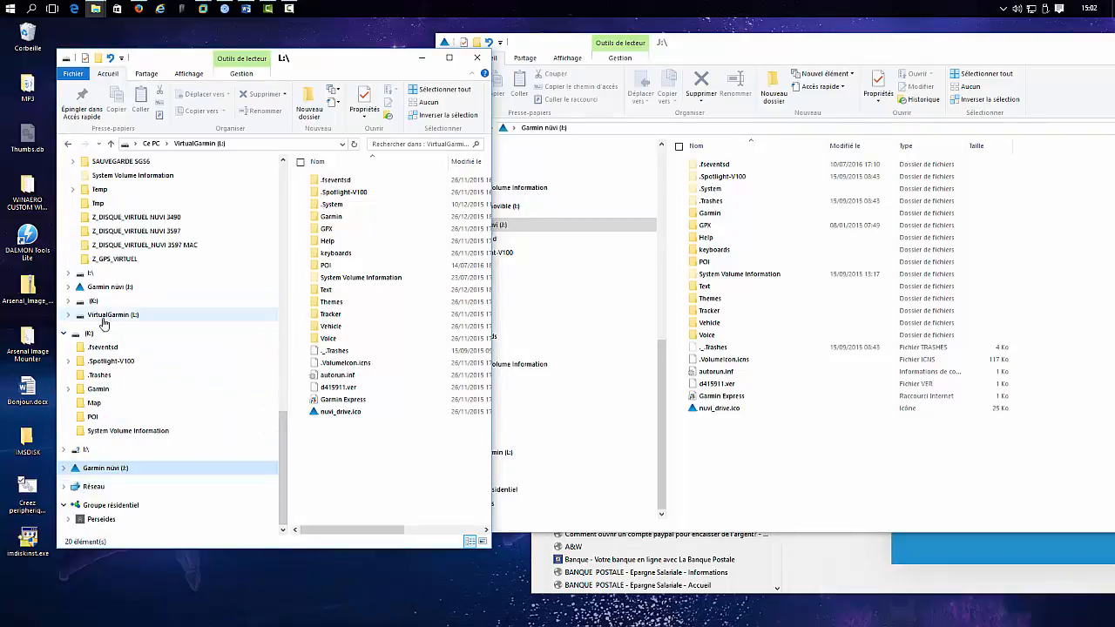
pyautogui.click(102, 322)
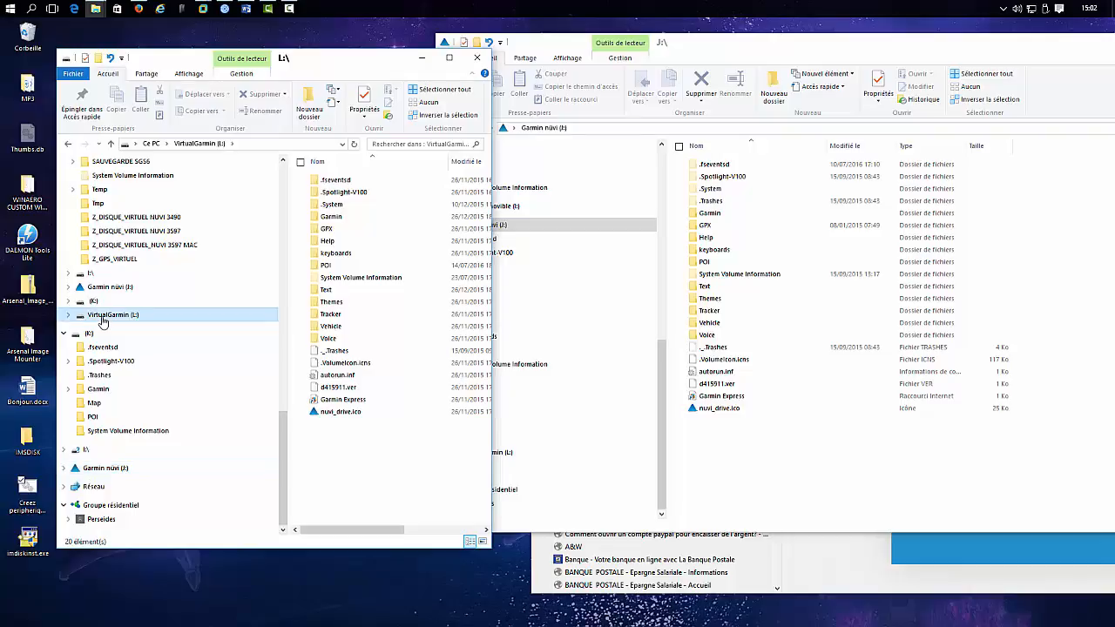
pyautogui.moveTo(298, 54); pyautogui.dragTo(320, 37)
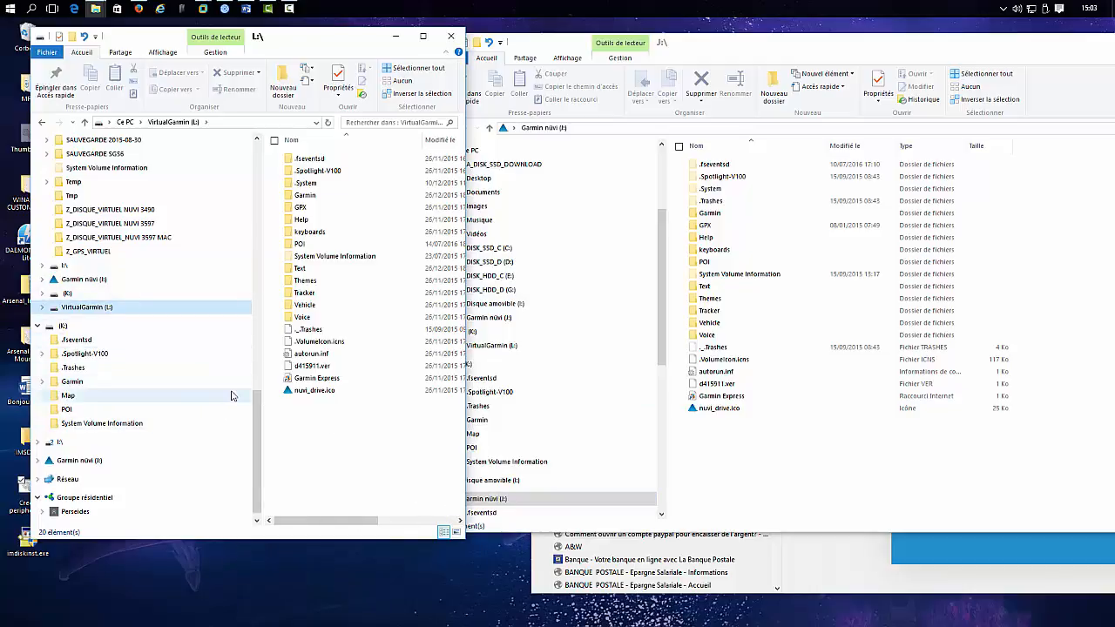
pyautogui.click(67, 293)
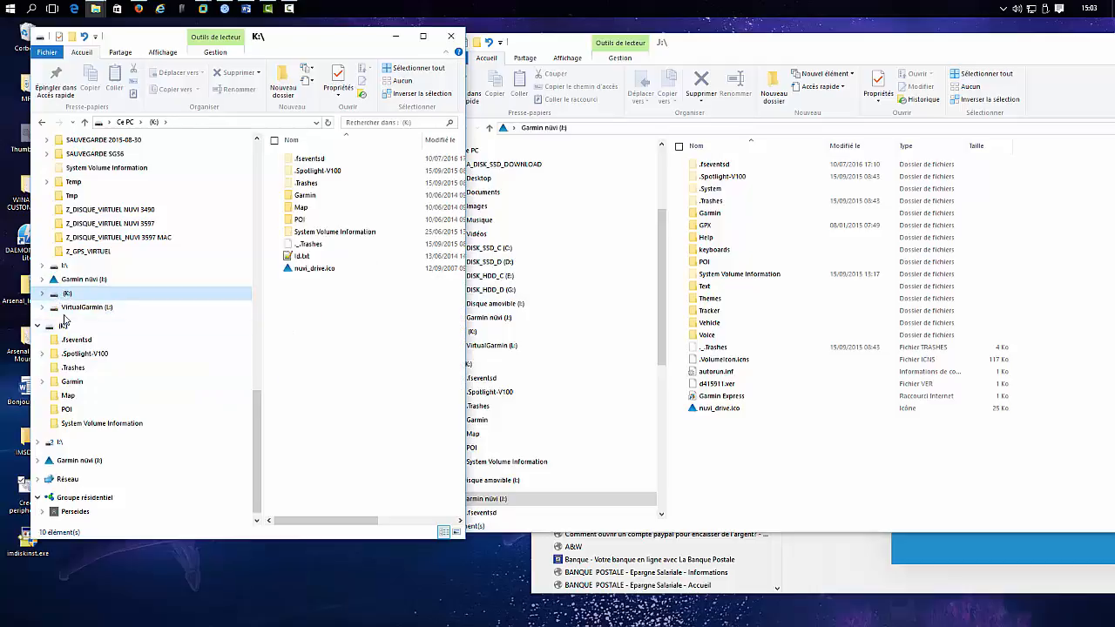
pyautogui.click(70, 307)
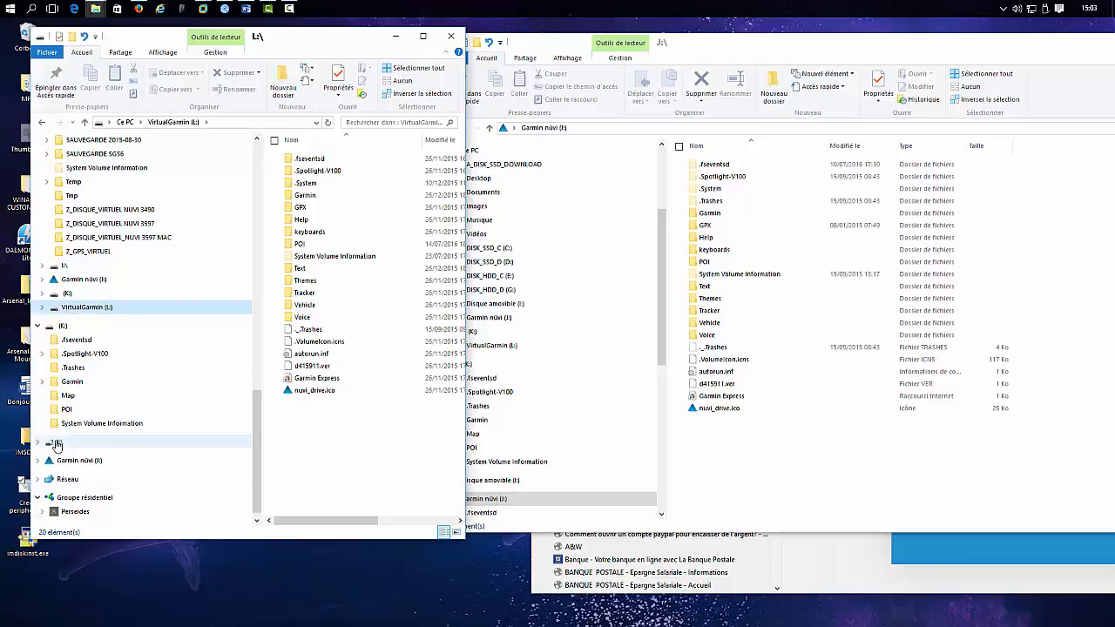
# Copy all files and folders of the Garmin nüvi (J:) drive for pasting into the VirtualGarmin (L:) drive.
pyautogui.moveTo(862, 455); pyautogui.dragTo(625, 45)
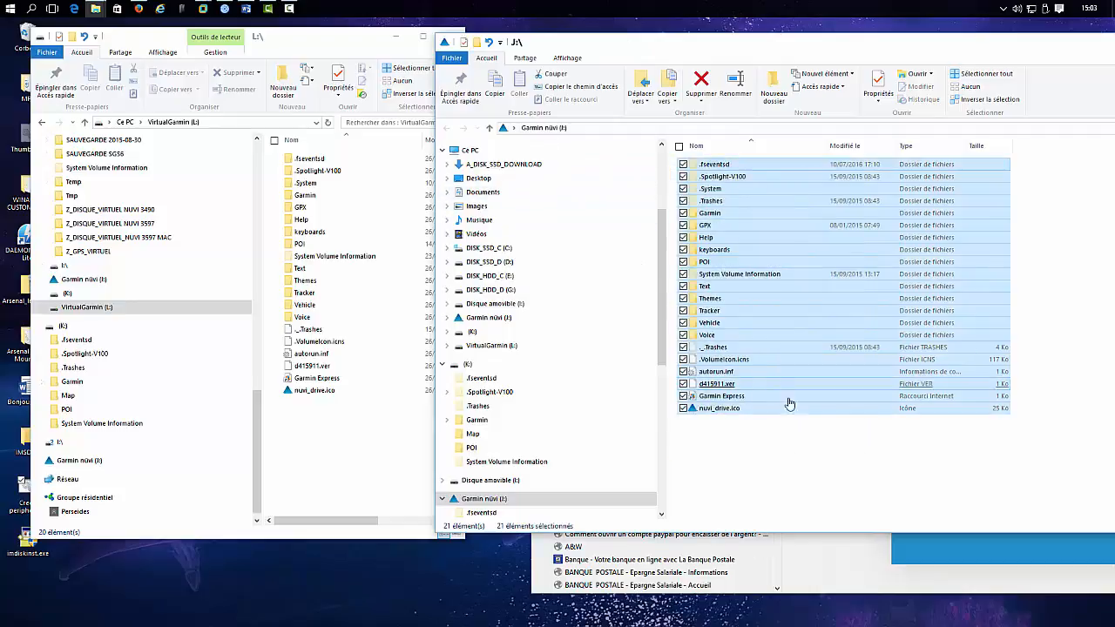
pyautogui.rightClick(758, 386)
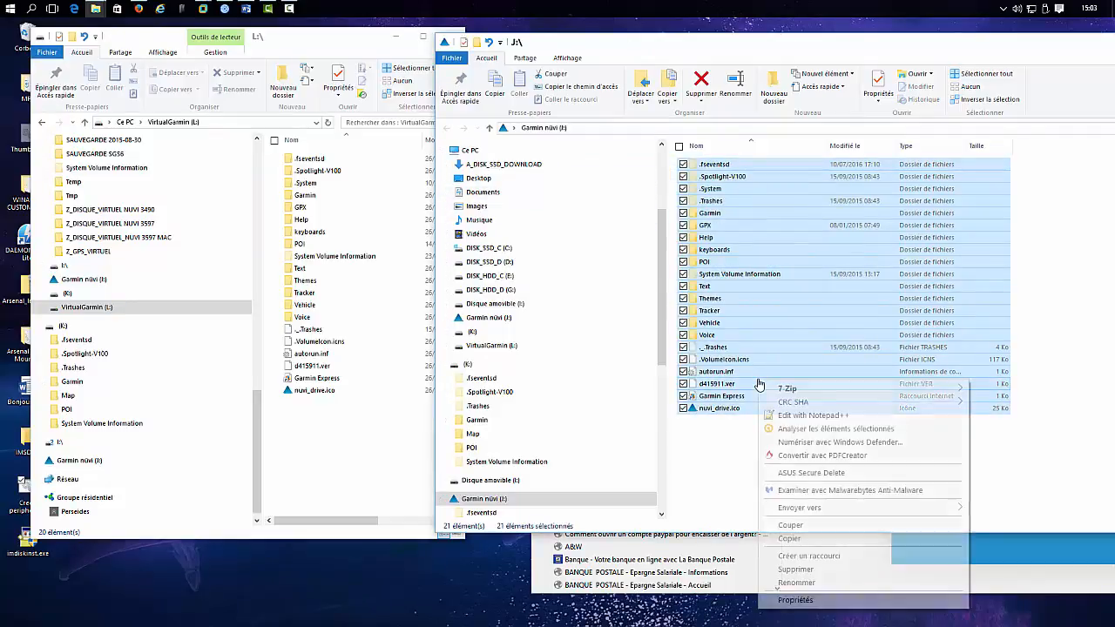
pyautogui.click(785, 540)
pyautogui.click(338, 501)
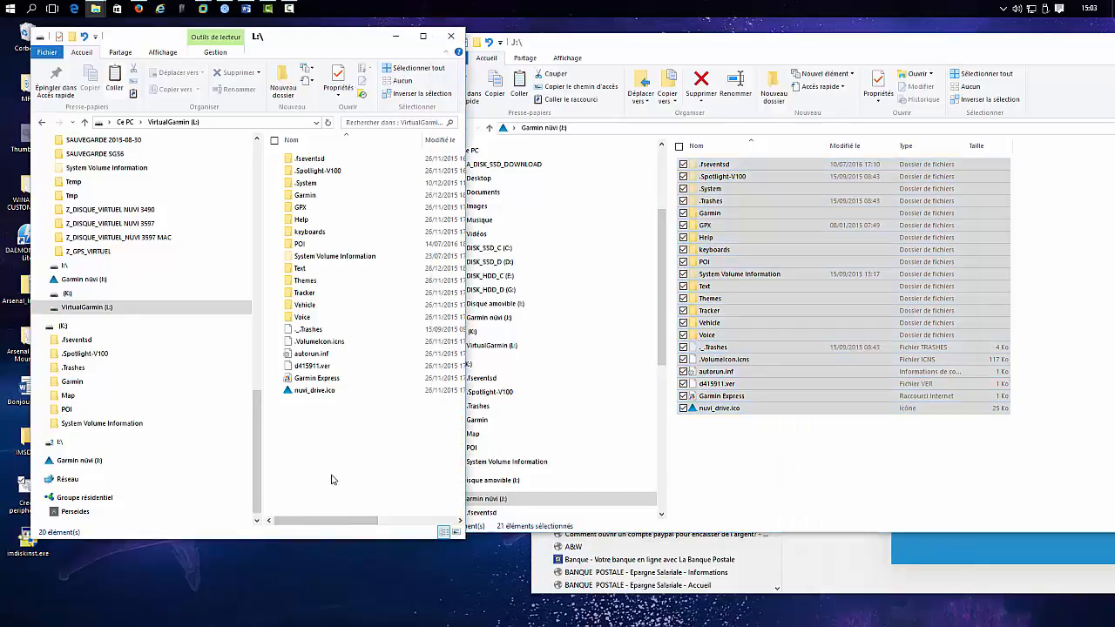
pyautogui.rightClick(330, 475)
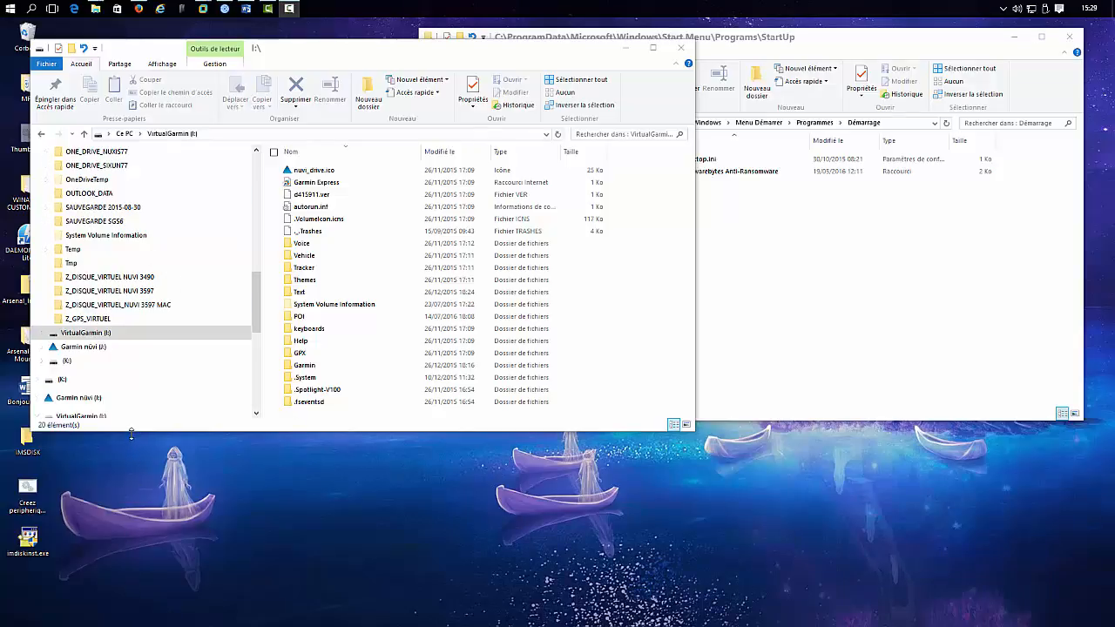
# Enlarge the folder window and unmount the VirtualGarmin (I:) ImDisk virtual disk, agreeing to force the dismount.
pyautogui.moveTo(131, 432); pyautogui.dragTo(139, 604)
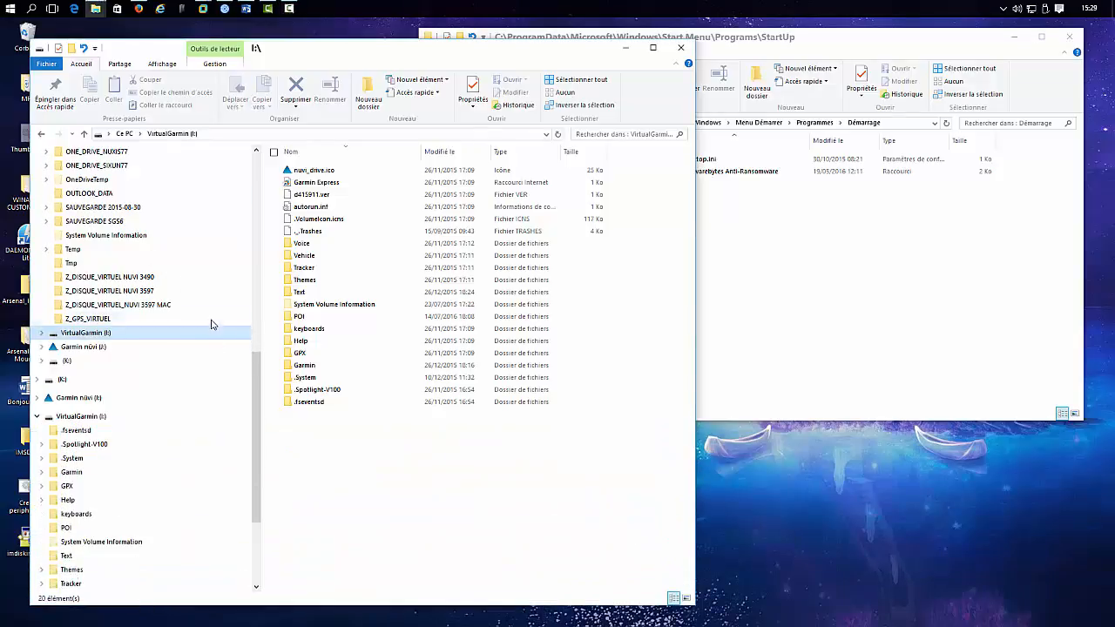
pyautogui.rightClick(80, 337)
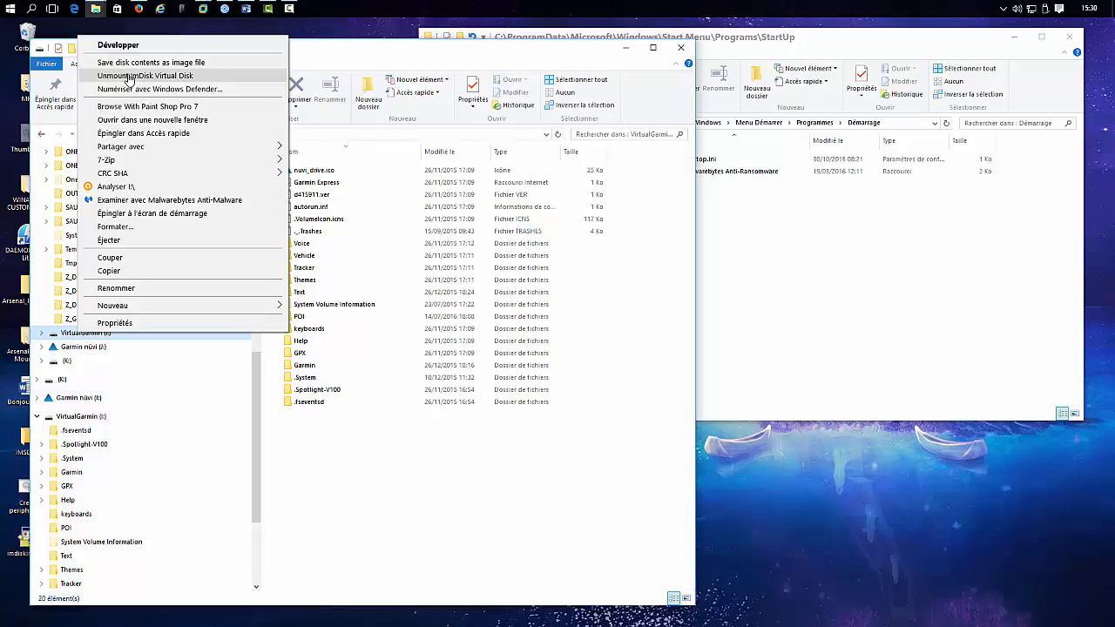
pyautogui.click(129, 79)
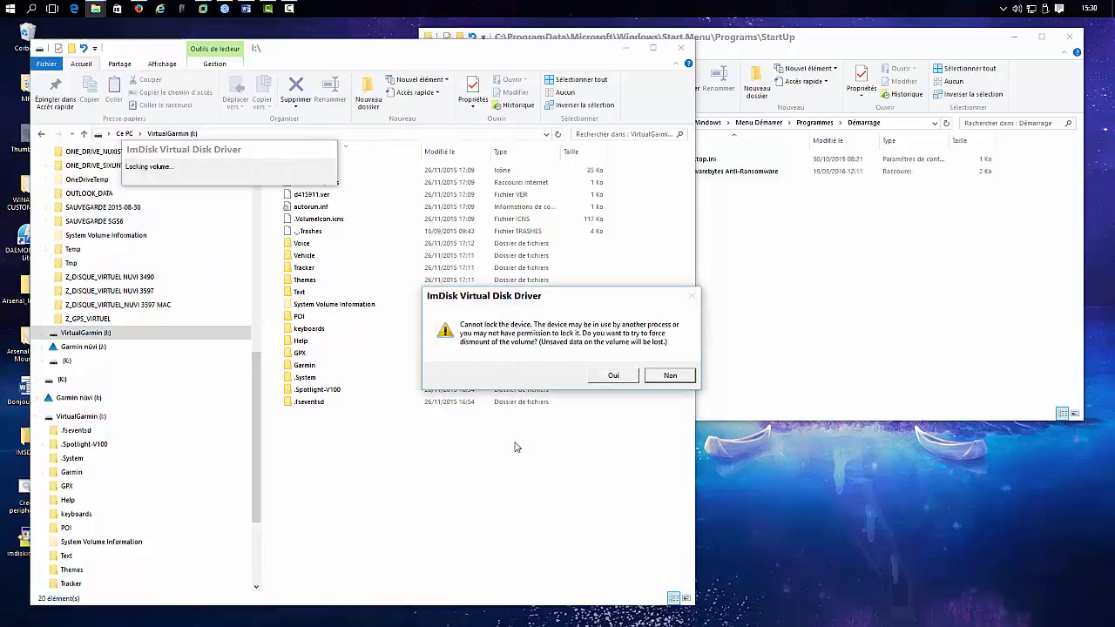
pyautogui.moveTo(514, 304); pyautogui.dragTo(460, 238)
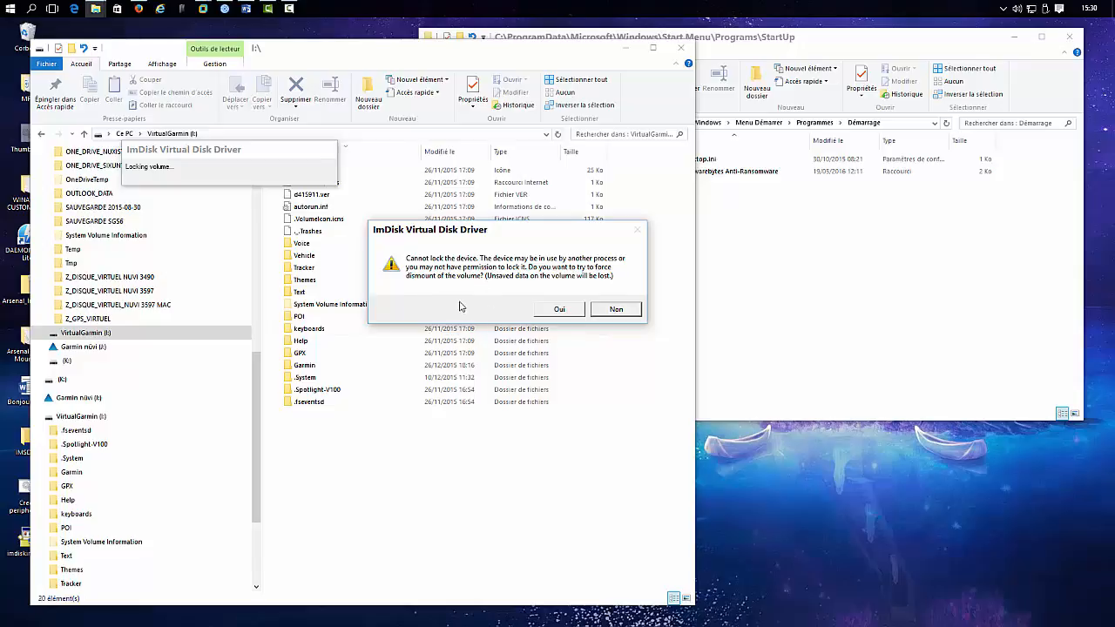
pyautogui.click(561, 311)
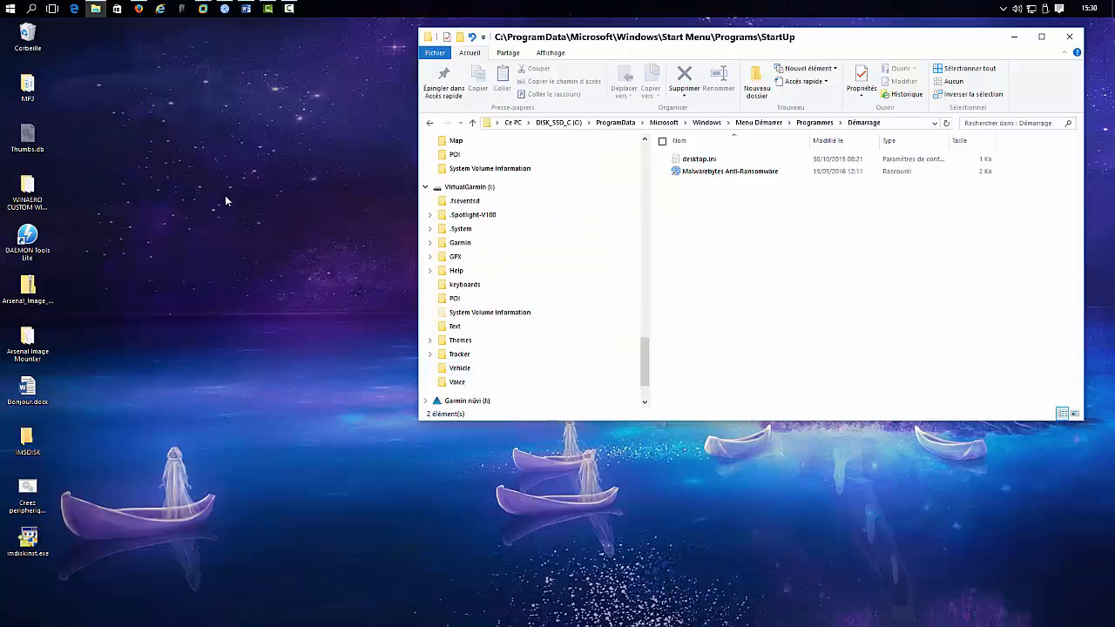
# Minimize the StartUp window, open a new window on A_DISK_SSD_DOWNLOAD, collapse Ce PC and display the Garmin nüvi (J:) contents.
pyautogui.click(279, 161)
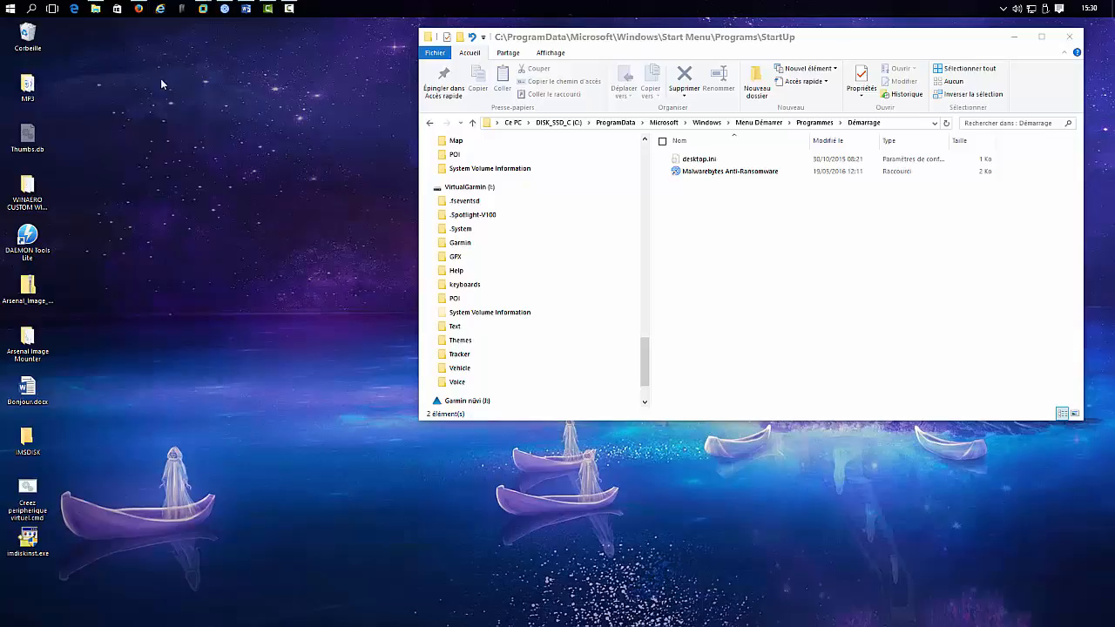
pyautogui.click(95, 10)
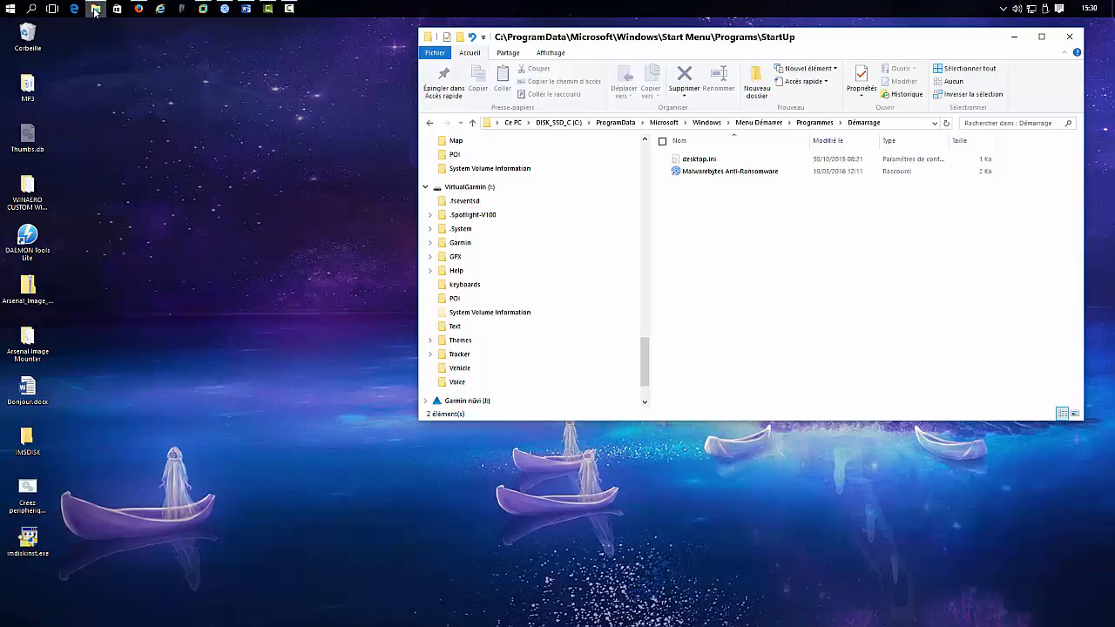
pyautogui.click(95, 10)
pyautogui.rightClick(95, 9)
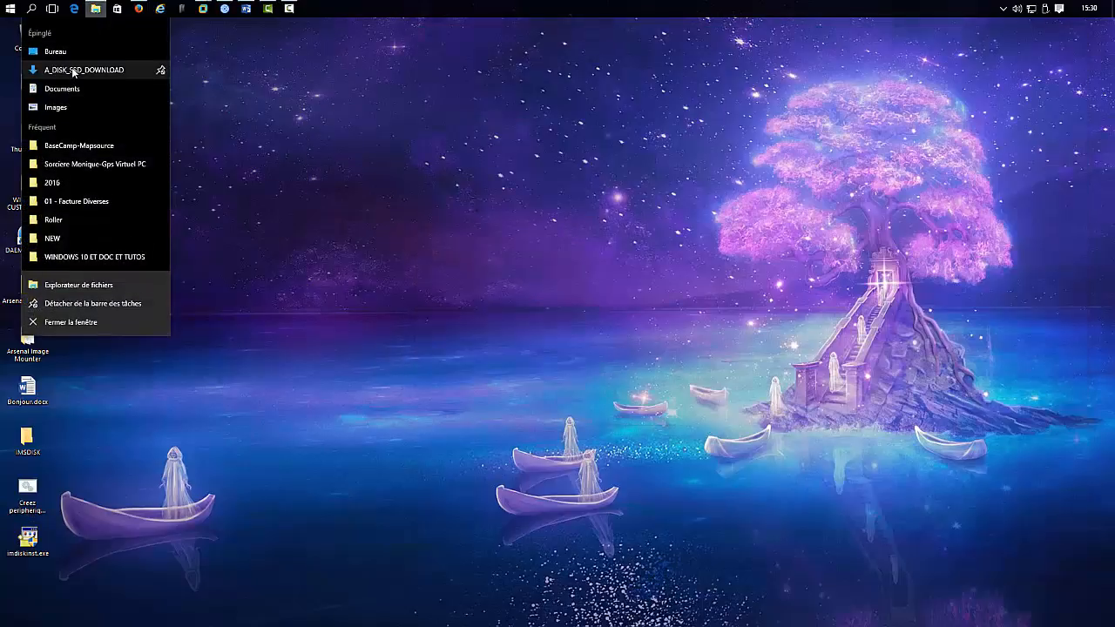
pyautogui.click(73, 70)
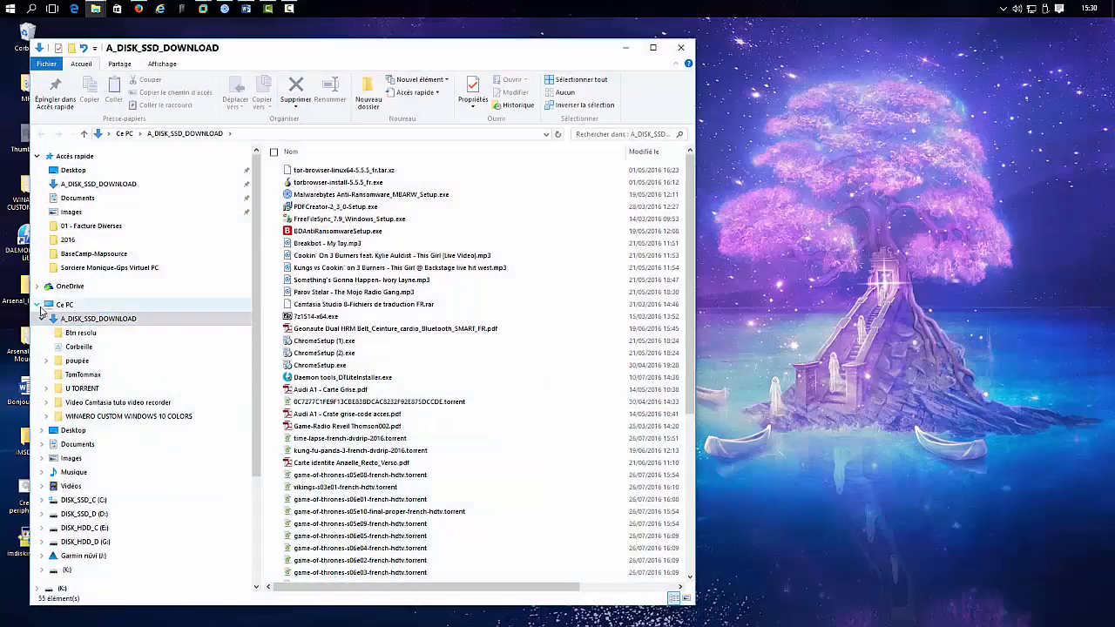
pyautogui.click(39, 306)
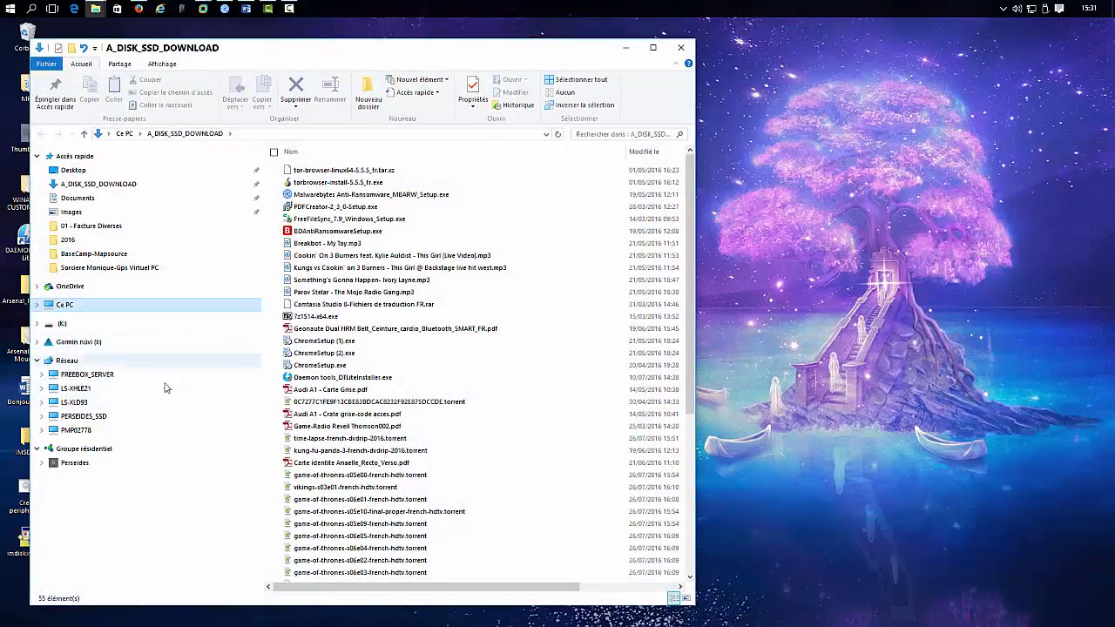
pyautogui.click(77, 343)
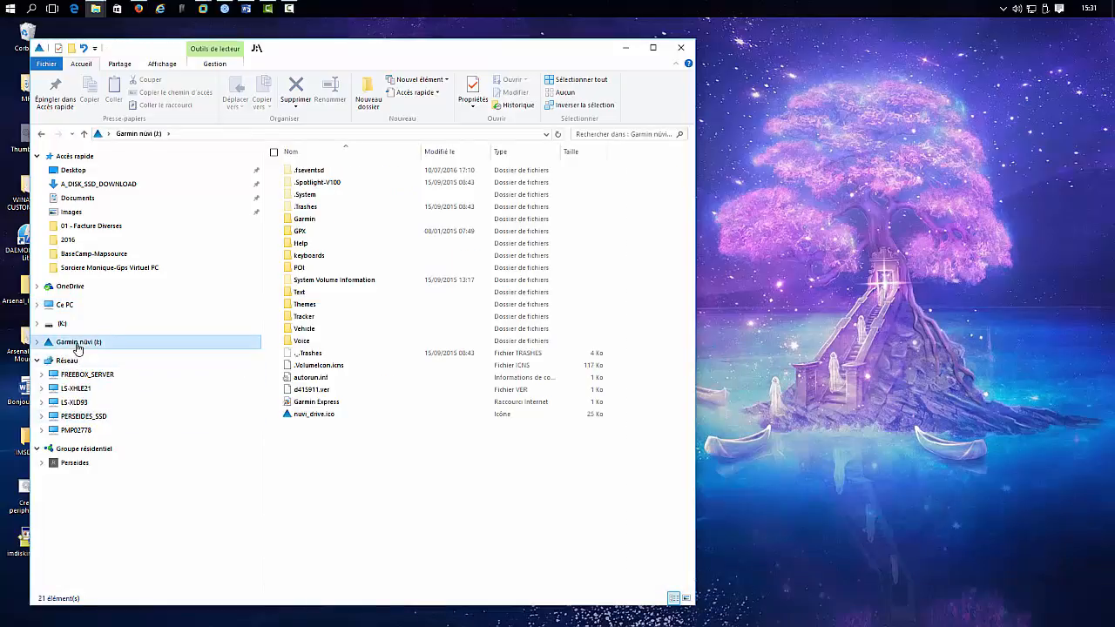
# Display the contents of drive K: and reposition the folder window beside the desktop icons.
pyautogui.click(60, 324)
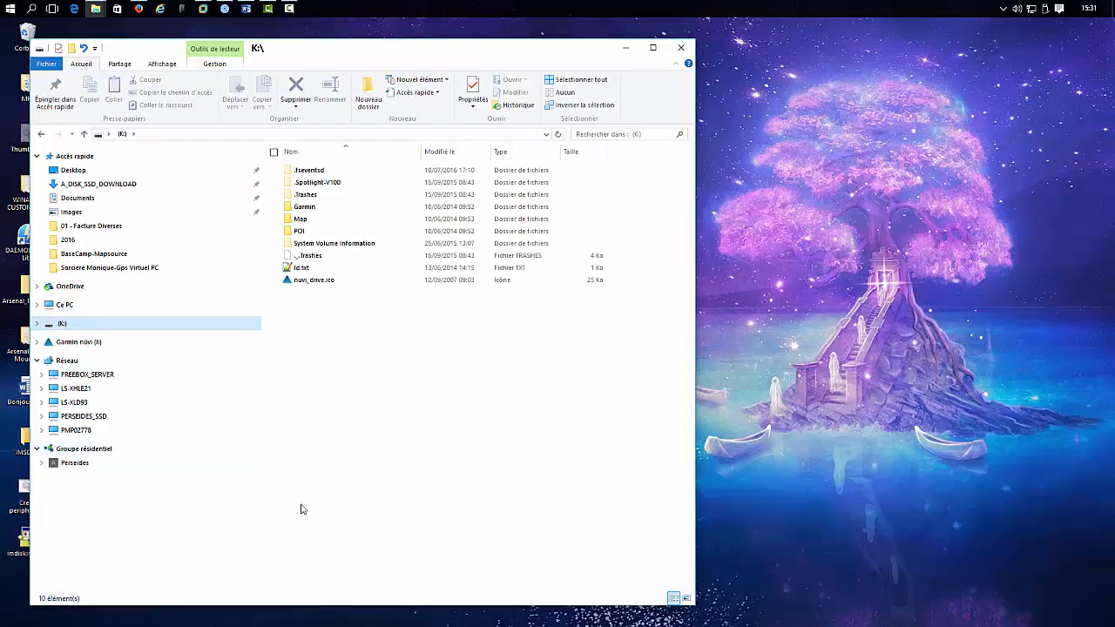
pyautogui.click(361, 443)
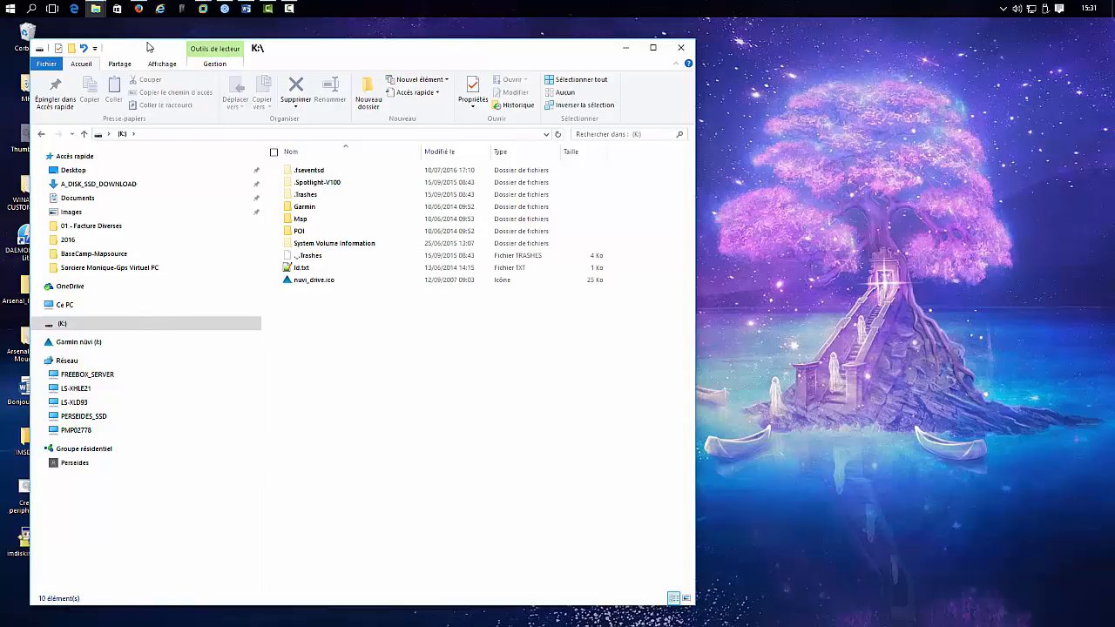
pyautogui.moveTo(147, 47); pyautogui.dragTo(244, 63)
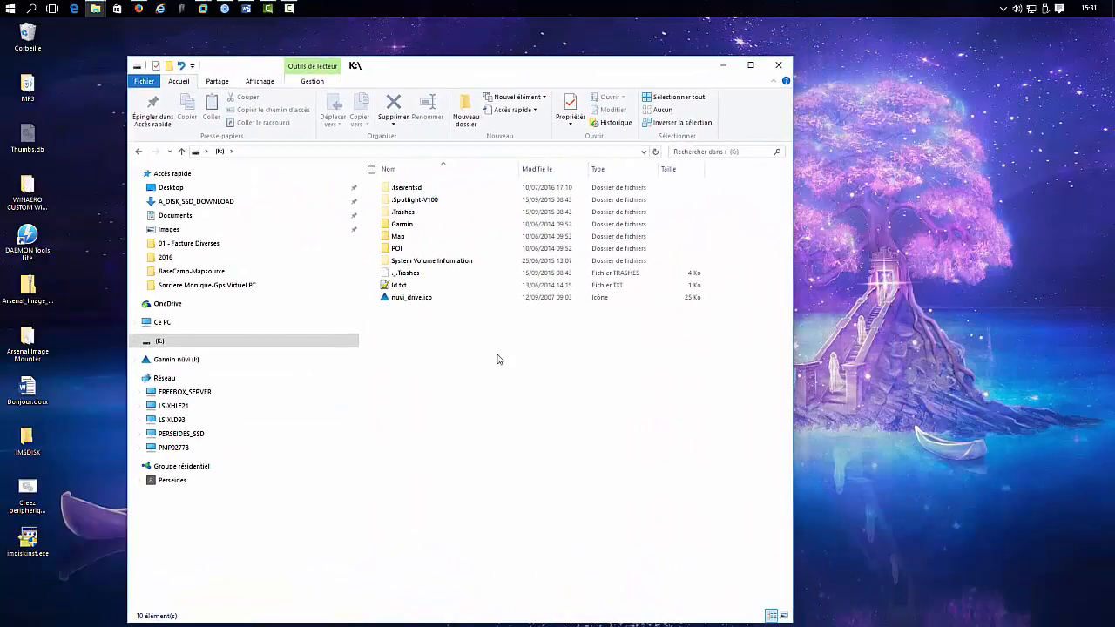
# Expand Ce PC and open the Z_DISQUE_VIRTUEL NUVI 3597 folder on DISK_HDD_D (G:).
pyautogui.click(160, 325)
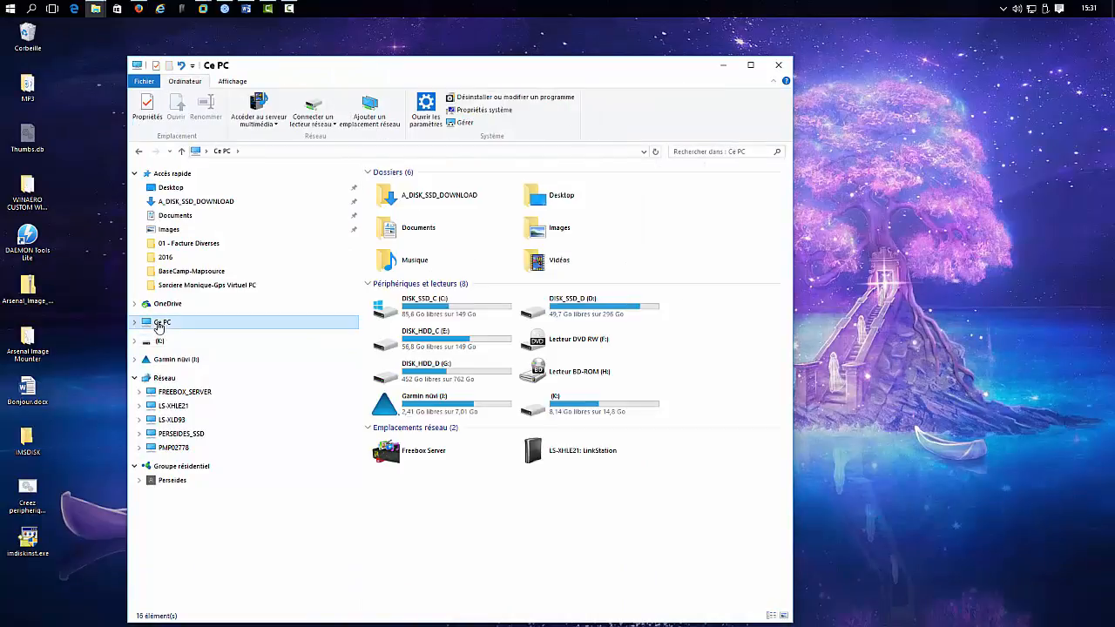
pyautogui.click(135, 322)
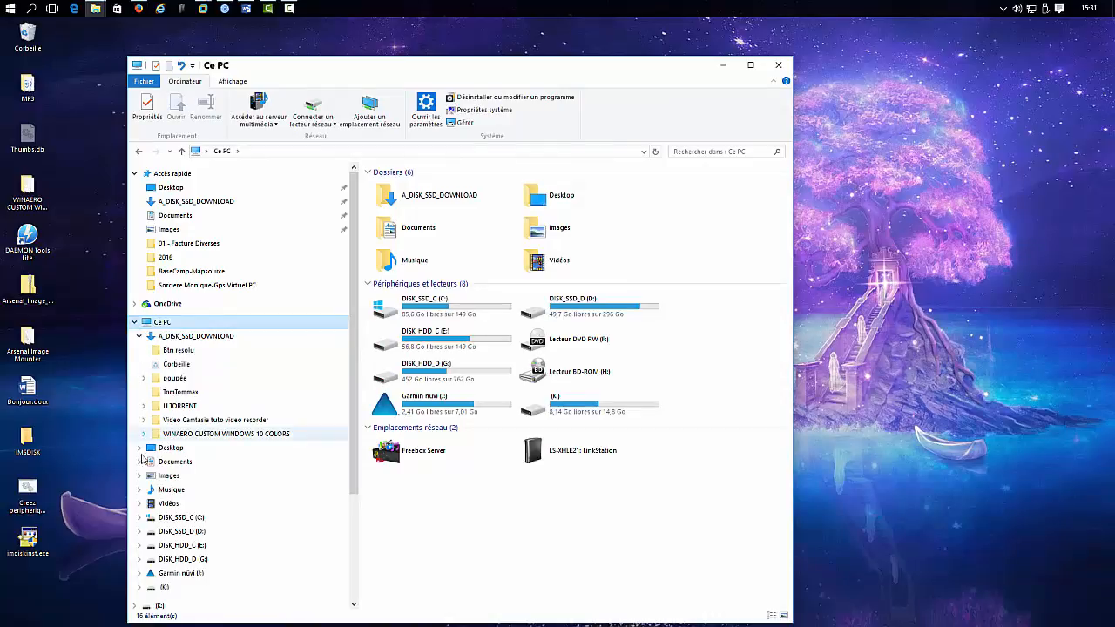
pyautogui.click(185, 559)
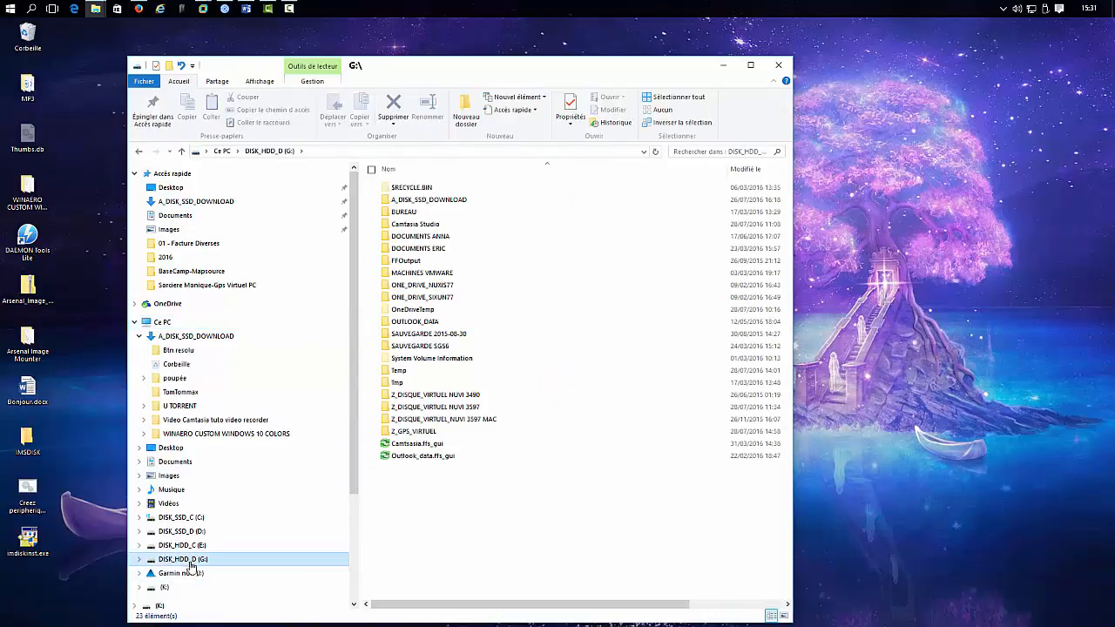
pyautogui.doubleClick(460, 407)
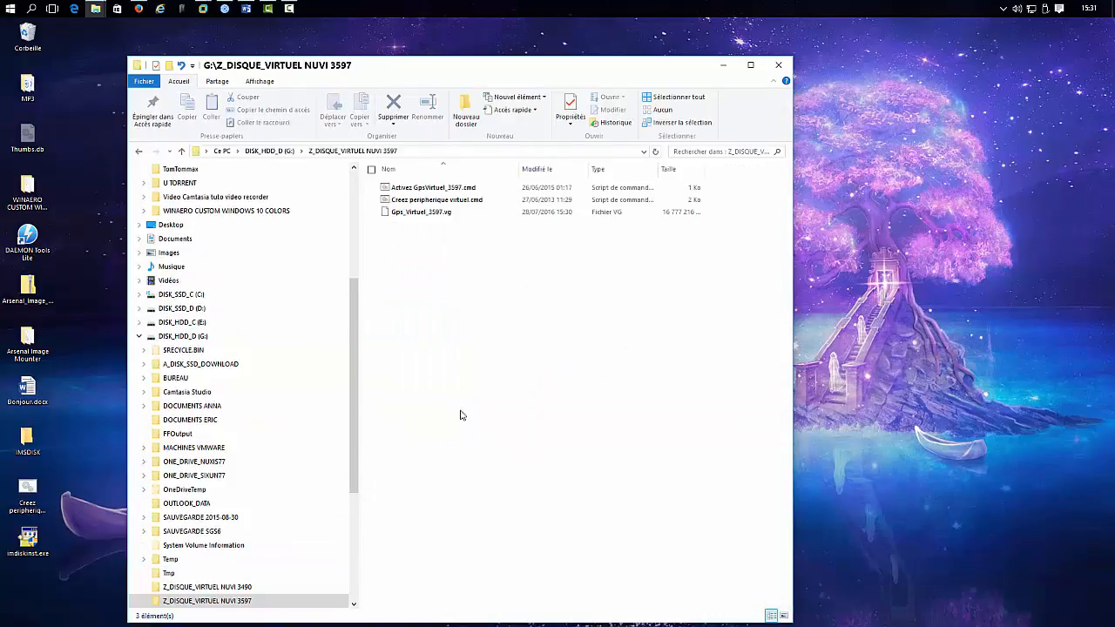
# Mount Gps_Virtuel_3597.vg as an ImDisk virtual disk with the Removable media option enabled.
pyautogui.rightClick(414, 217)
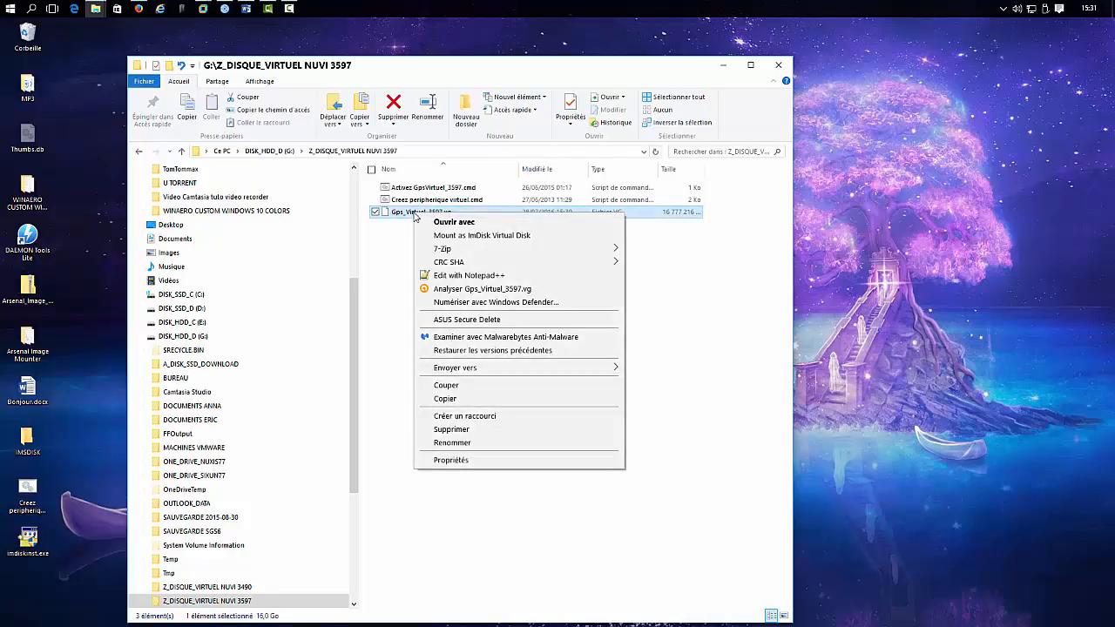
pyautogui.click(469, 235)
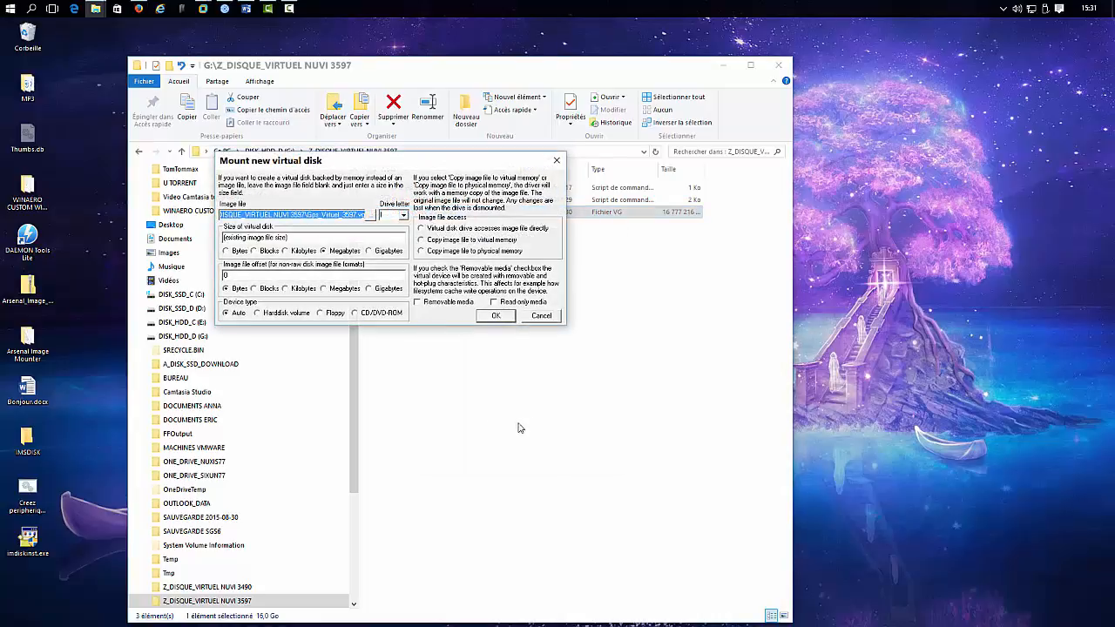
pyautogui.click(441, 304)
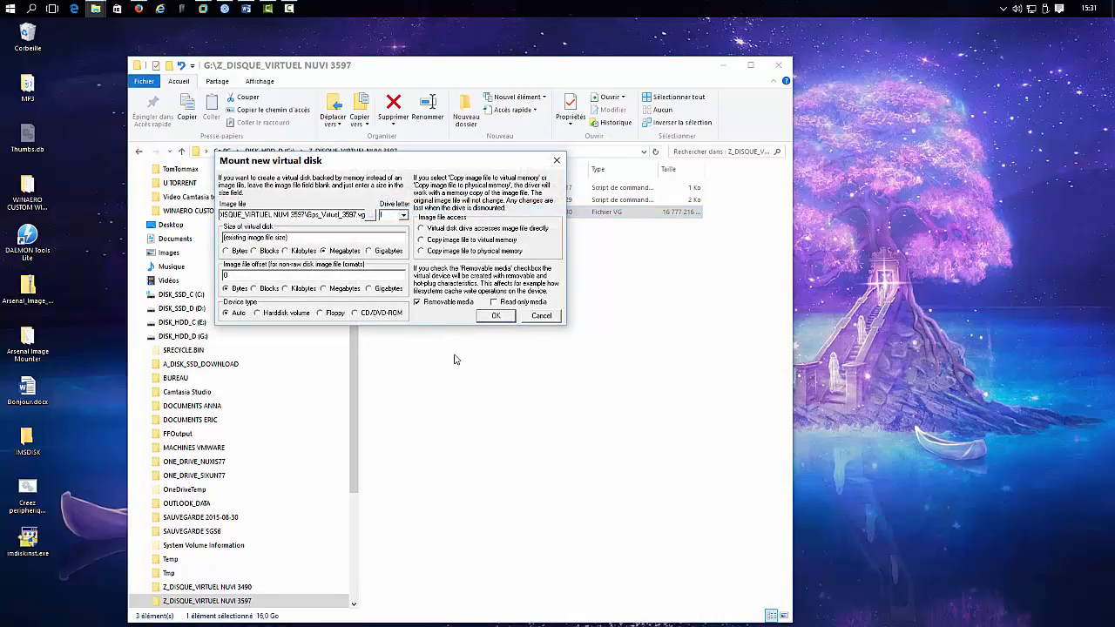
pyautogui.click(499, 319)
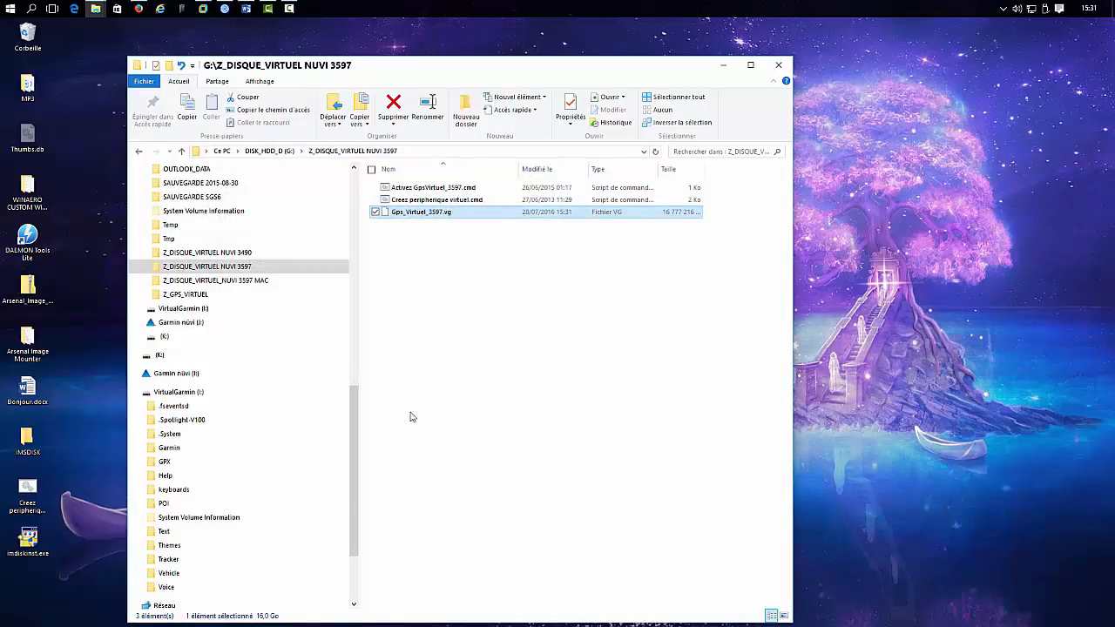
# Display the VirtualGarmin (I:) contents, select all its files and folders, and clear the selection.
pyautogui.click(172, 310)
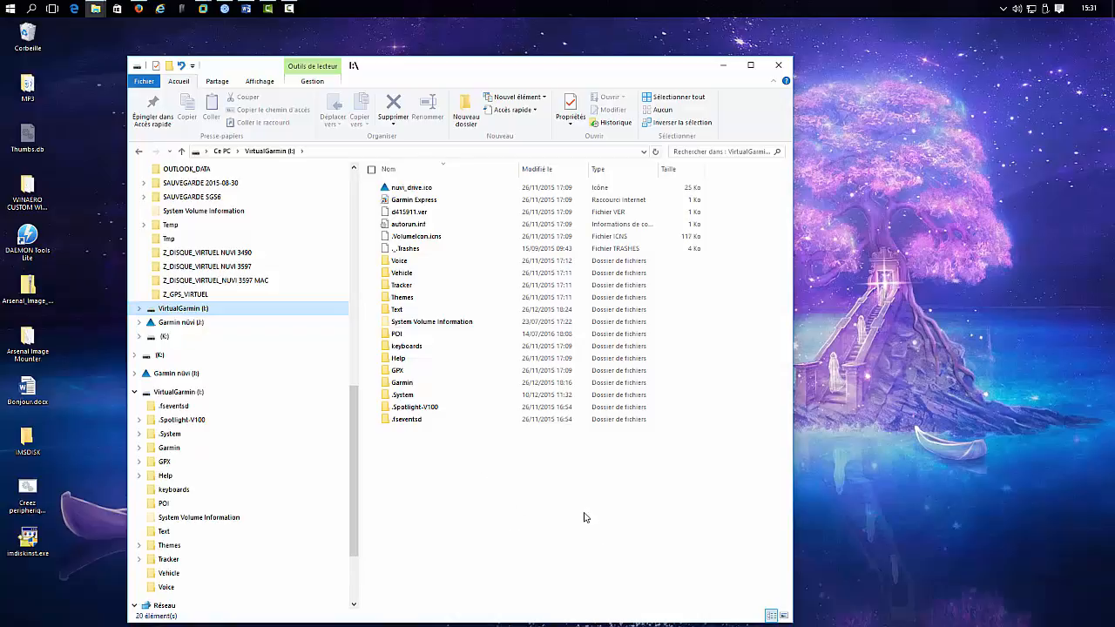
pyautogui.moveTo(568, 490); pyautogui.dragTo(360, 178)
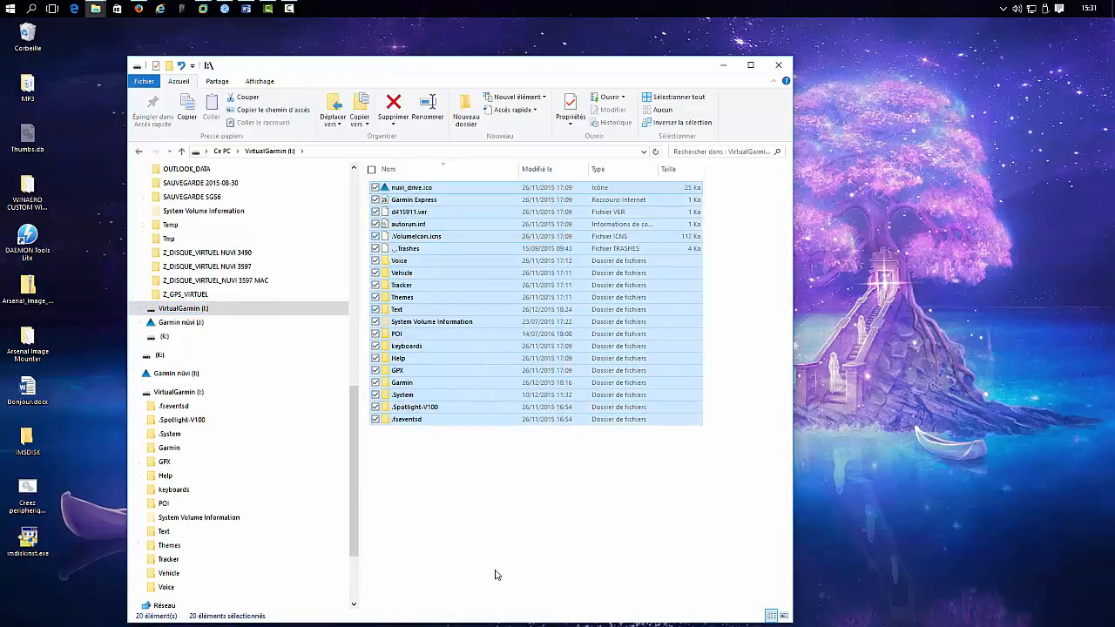
pyautogui.click(440, 527)
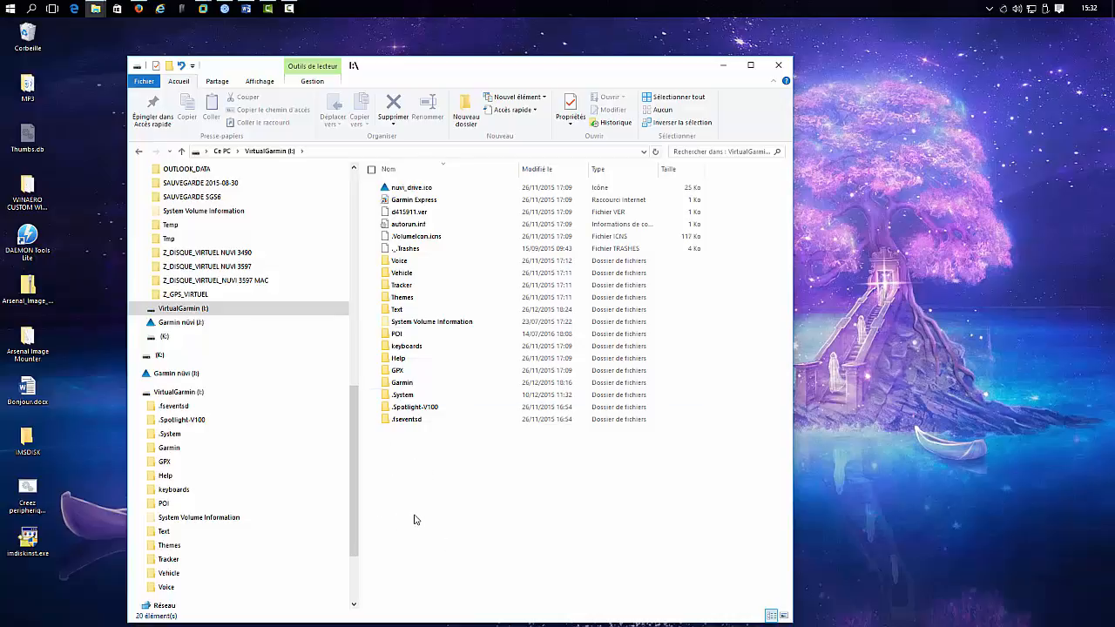
# Open the .System folder on VirtualGarmin (I:) and select only the gmapprom .gma, .img, .sum and .unl files.
pyautogui.doubleClick(402, 397)
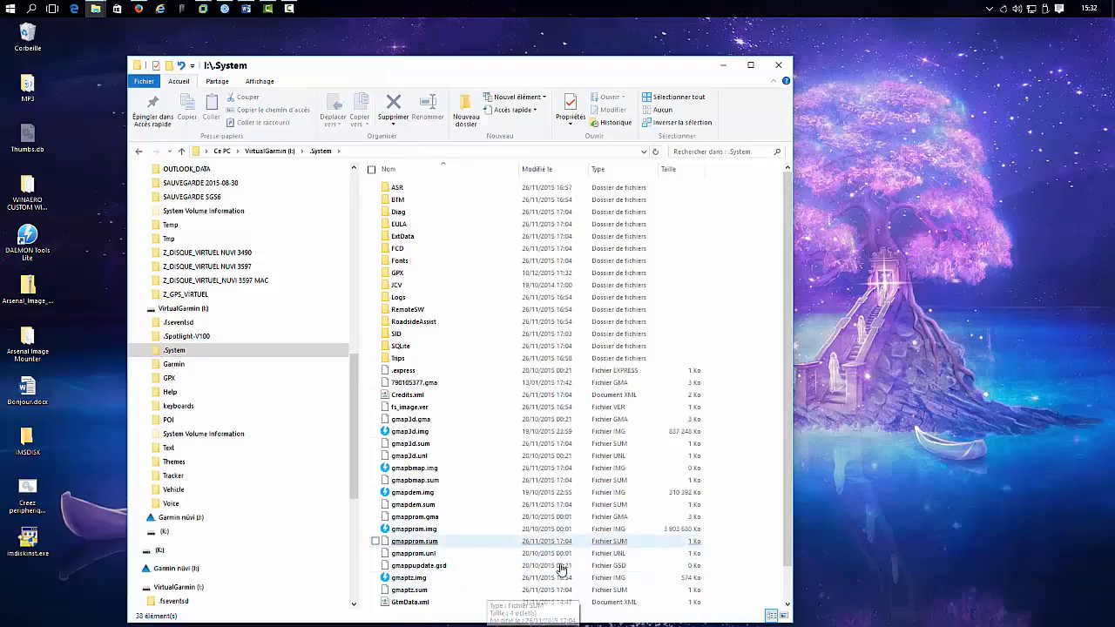
pyautogui.moveTo(561, 68); pyautogui.dragTo(560, 50)
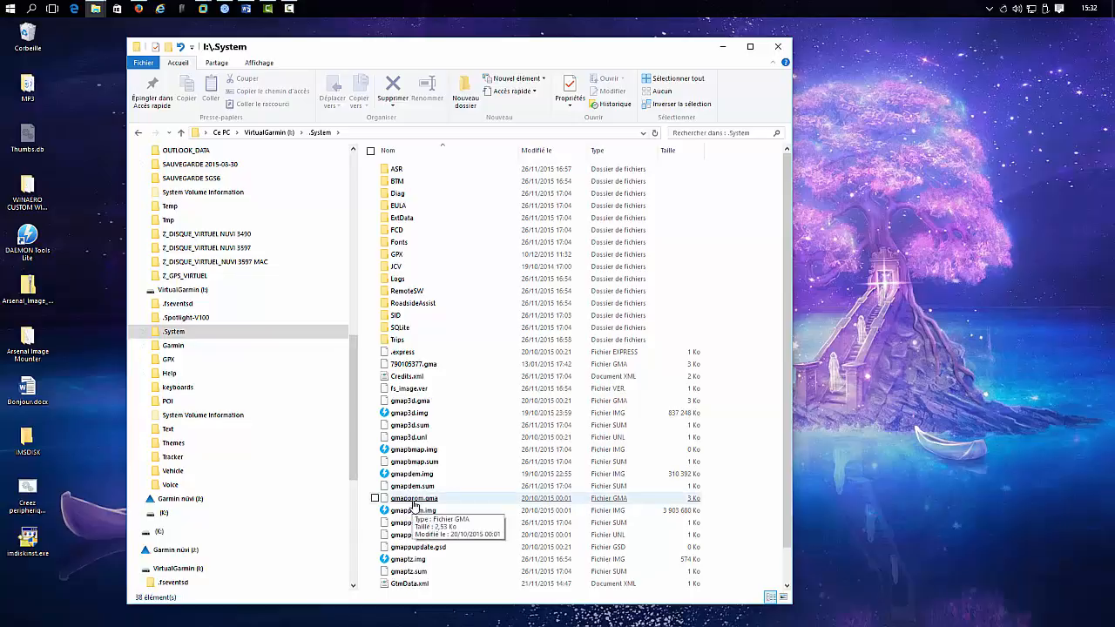
pyautogui.moveTo(364, 494); pyautogui.dragTo(469, 552)
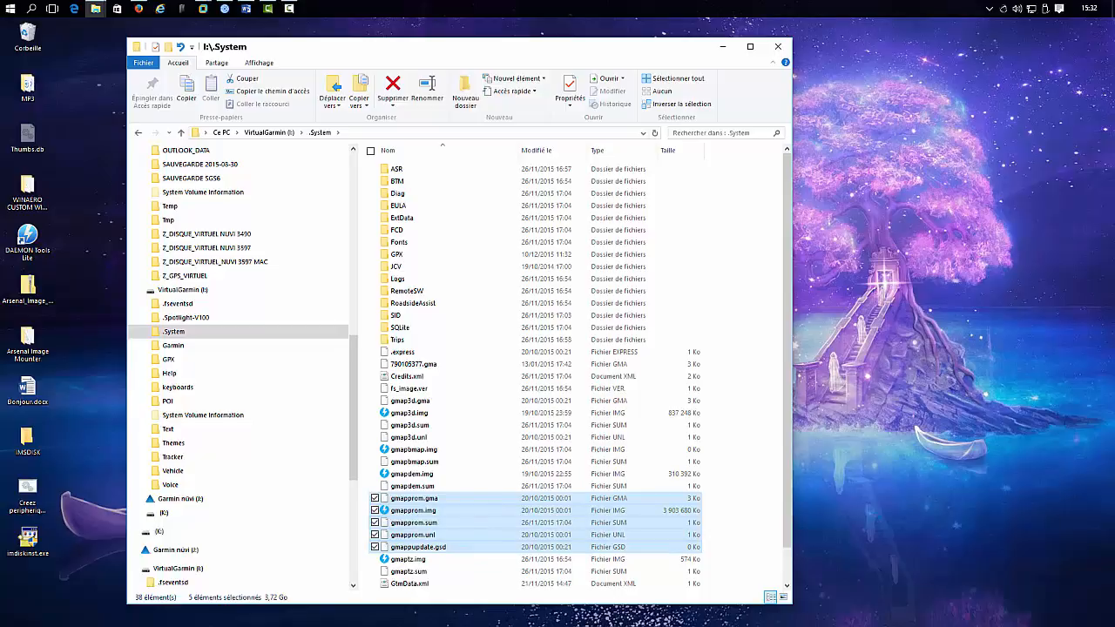
pyautogui.click(375, 548)
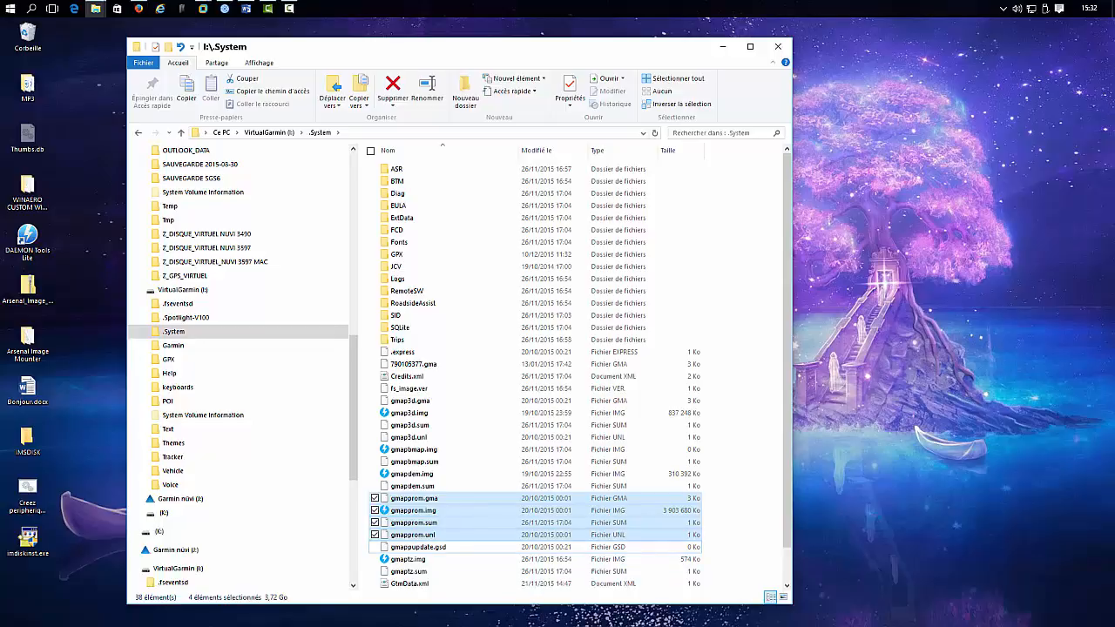
pyautogui.moveTo(305, 62); pyautogui.dragTo(444, 61)
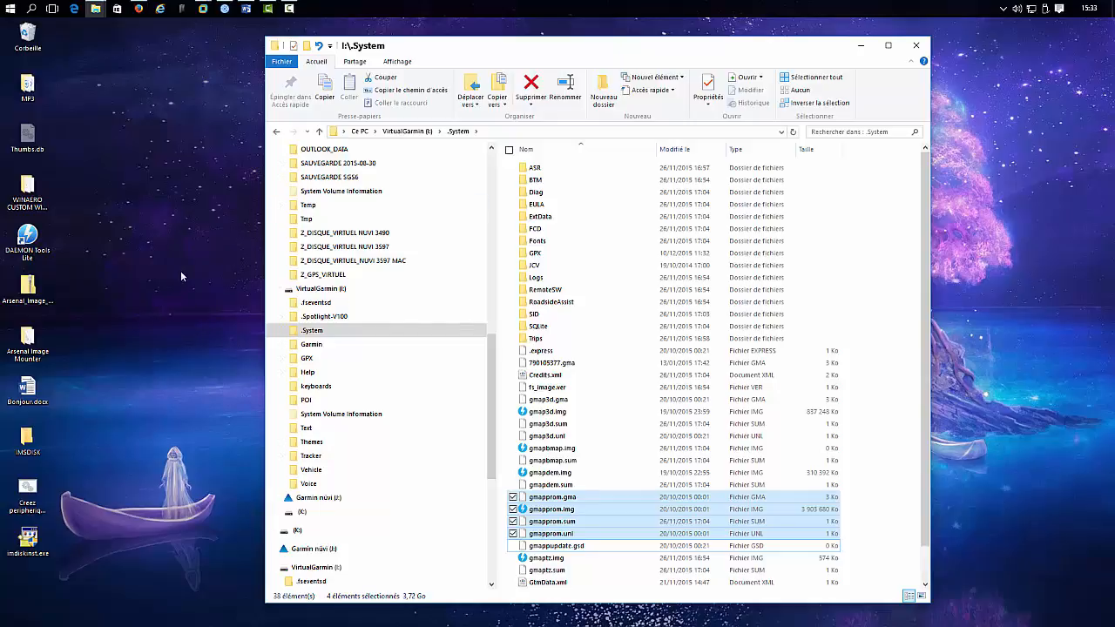
# Launch BaseCamp, minimize the folder window, and collapse the Carte mémoire (K:) entry under the nüvi 35x7 device.
pyautogui.click(218, 288)
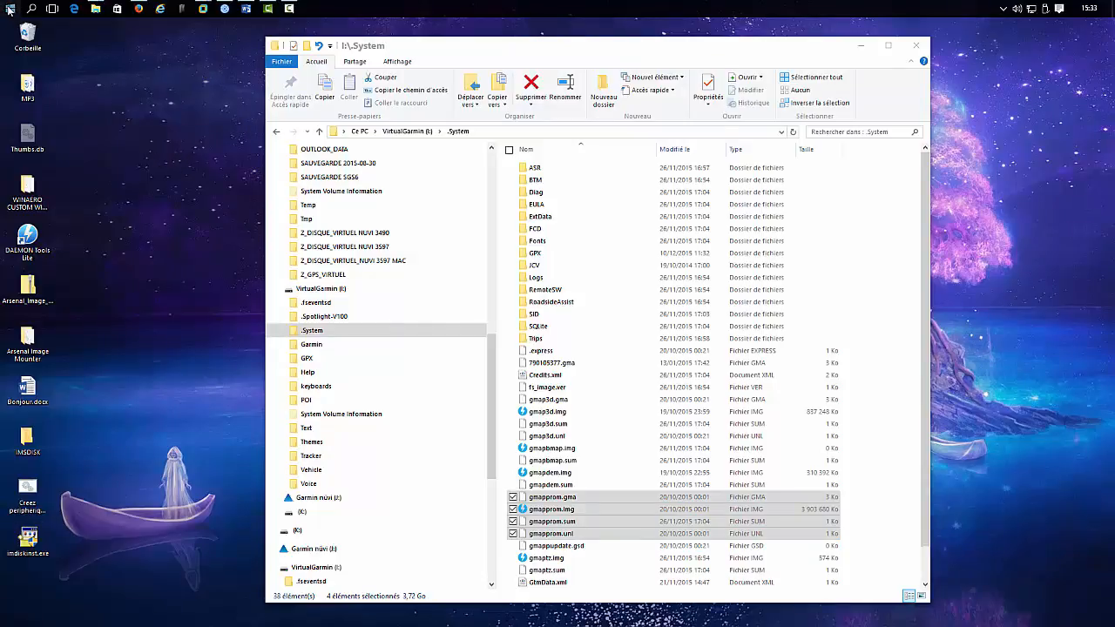
pyautogui.click(10, 11)
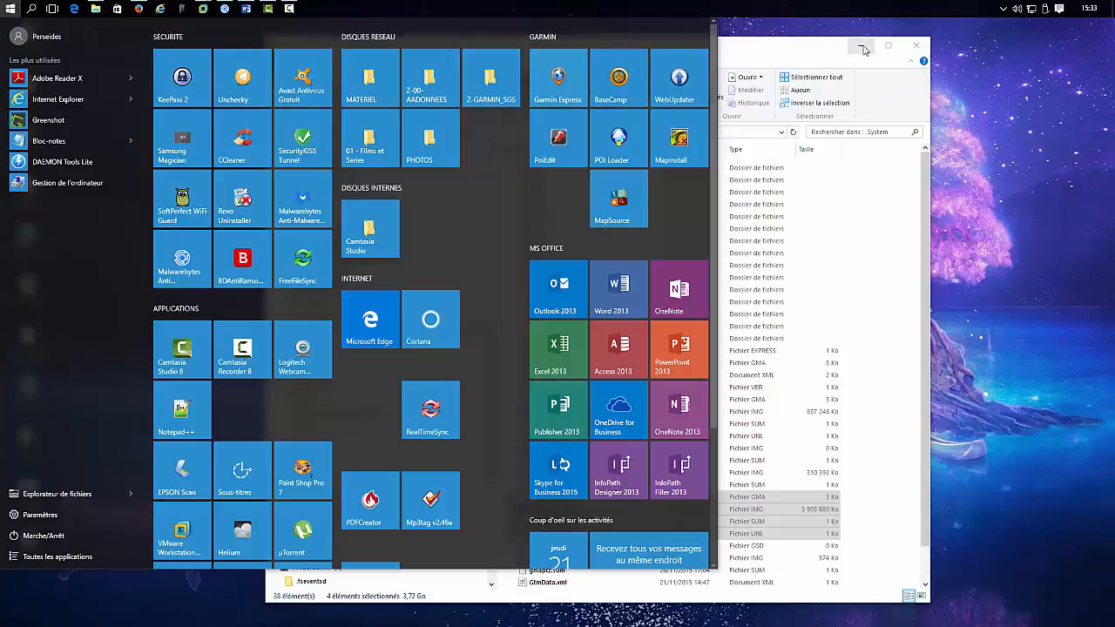
pyautogui.click(625, 89)
pyautogui.click(861, 44)
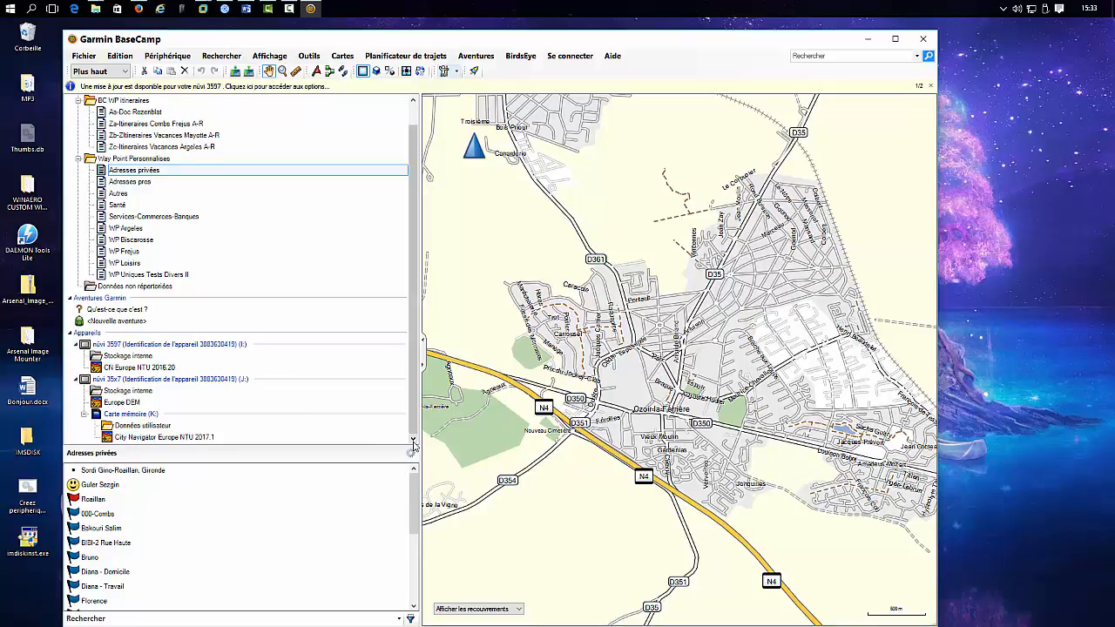
pyautogui.click(84, 414)
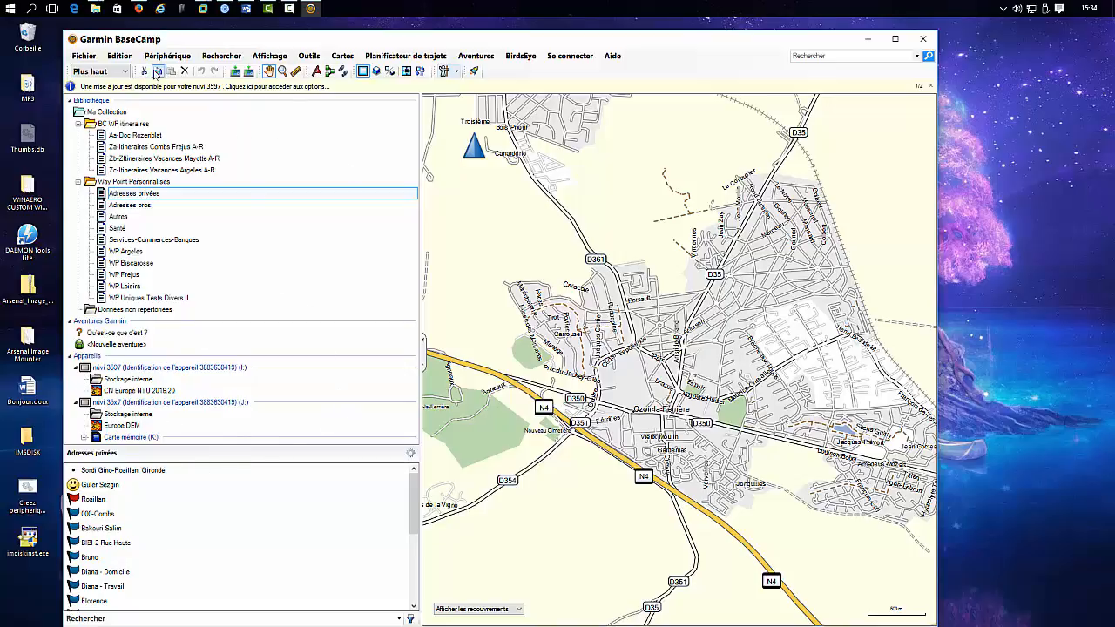
# Display the CN Europe NTU 2016.20 map, narrow the library pane, and check the map at a wider regional scale.
pyautogui.click(341, 57)
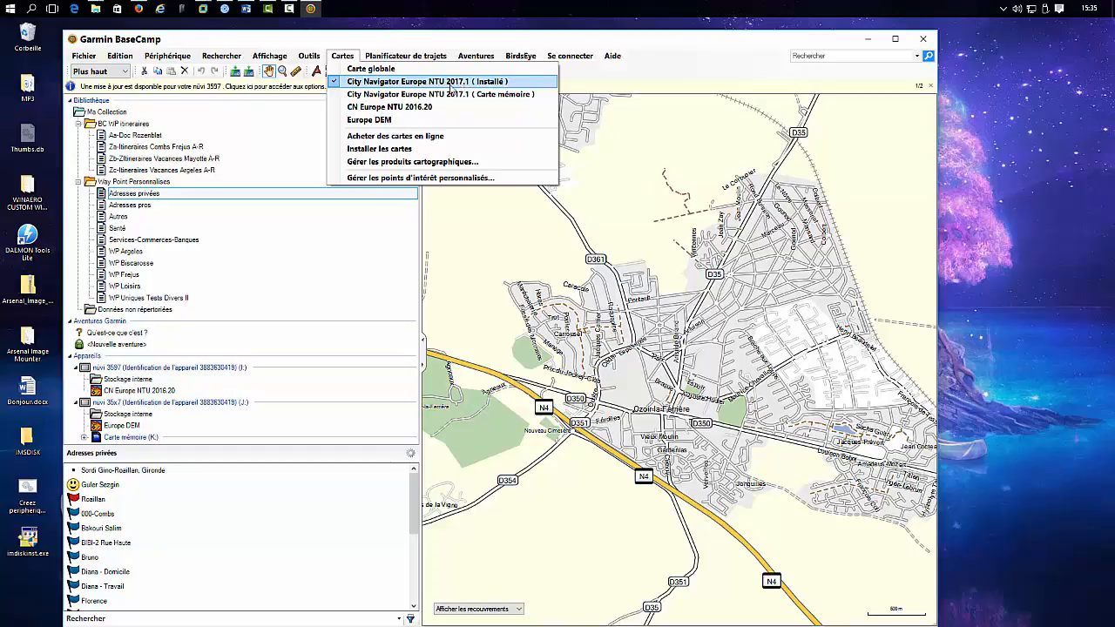
pyautogui.click(393, 108)
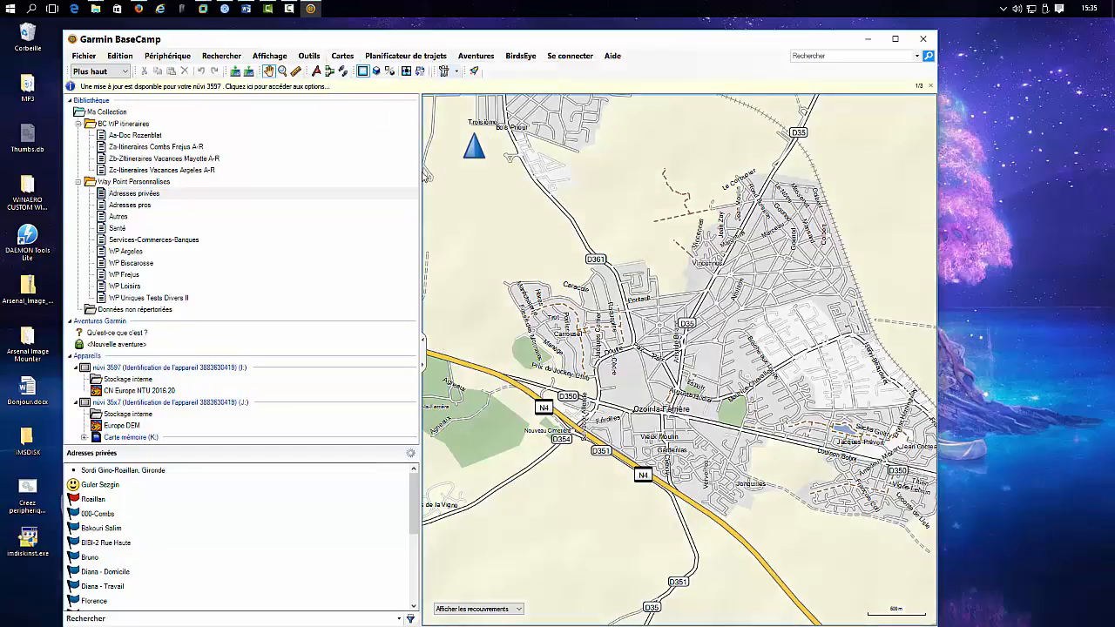
pyautogui.moveTo(427, 174); pyautogui.dragTo(174, 200)
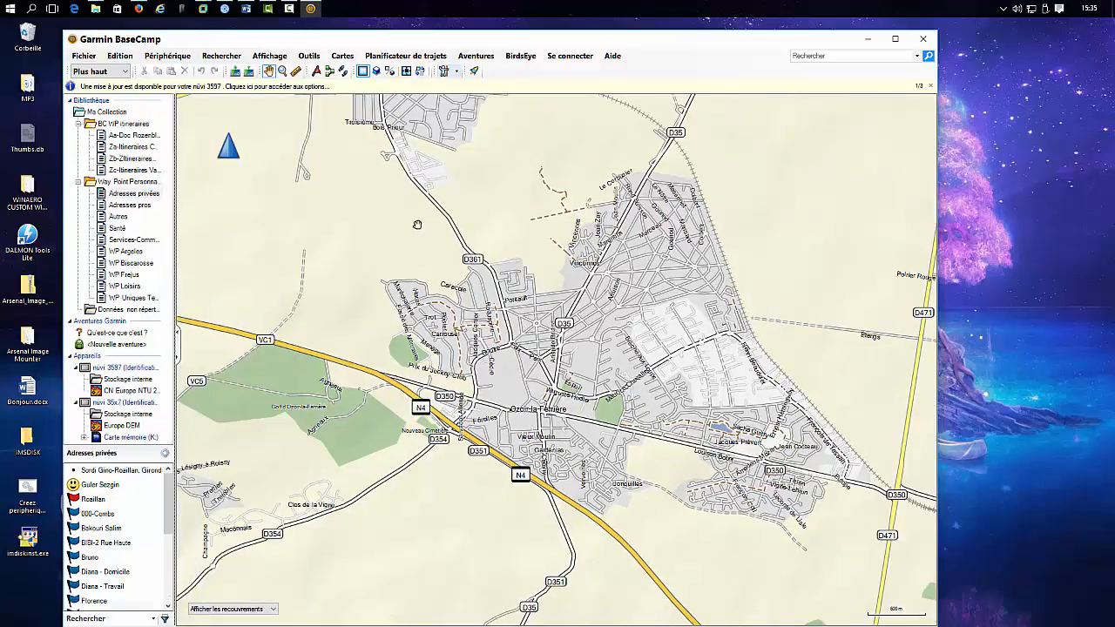
pyautogui.scroll(-5, 417, 225)
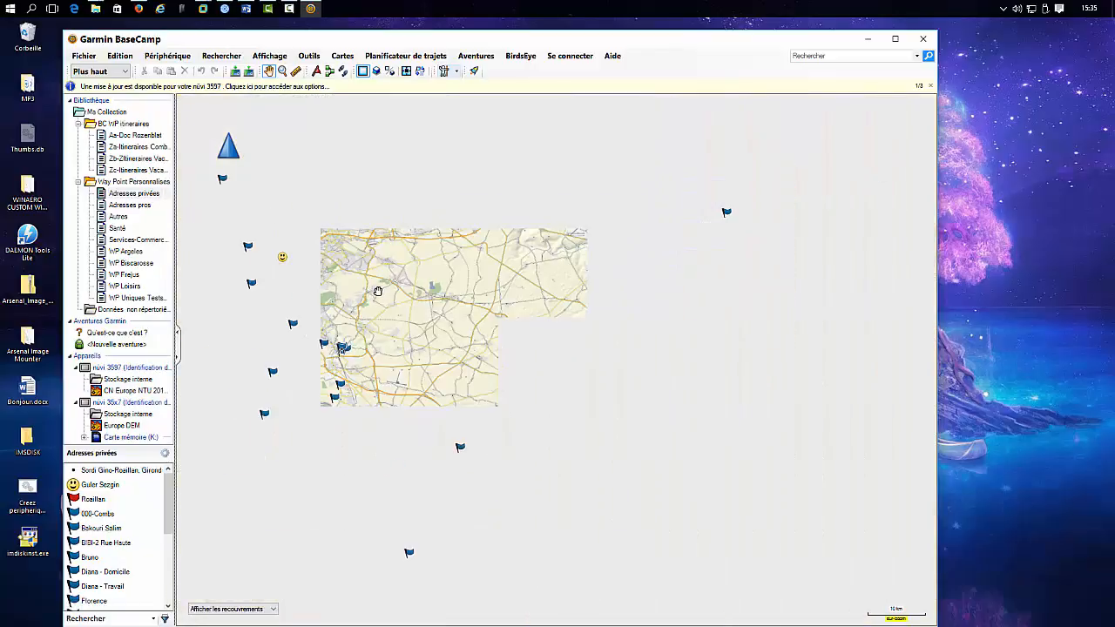
pyautogui.scroll(-2, 377, 291)
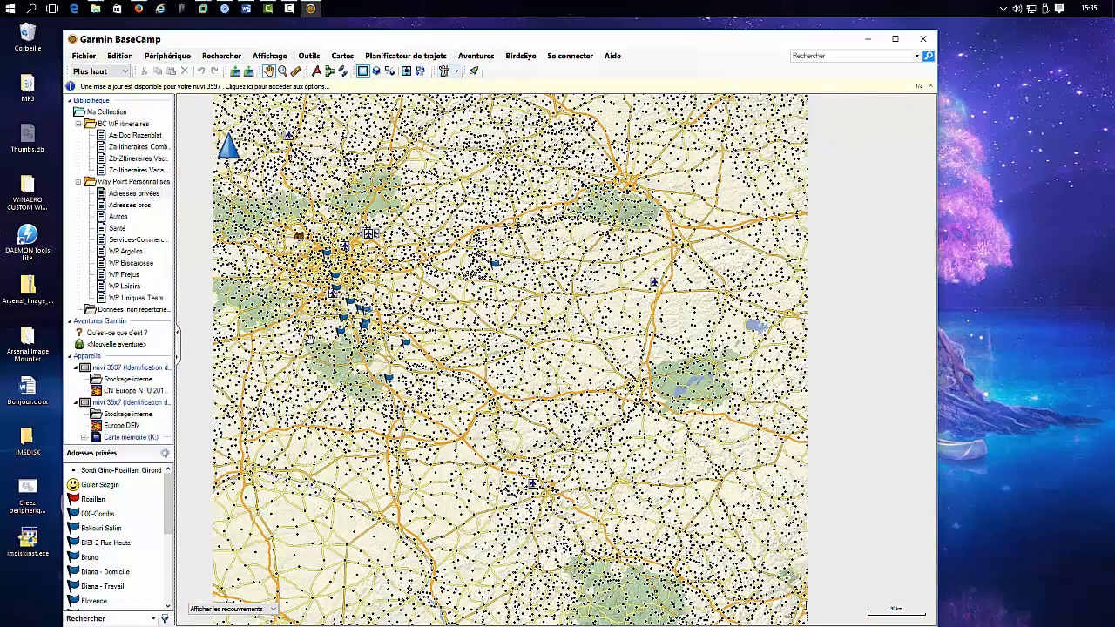
# Switch to the installed City Navigator Europe NTU 2017.1 map and then its Carte mémoire version, declining to use the installed version.
pyautogui.click(343, 58)
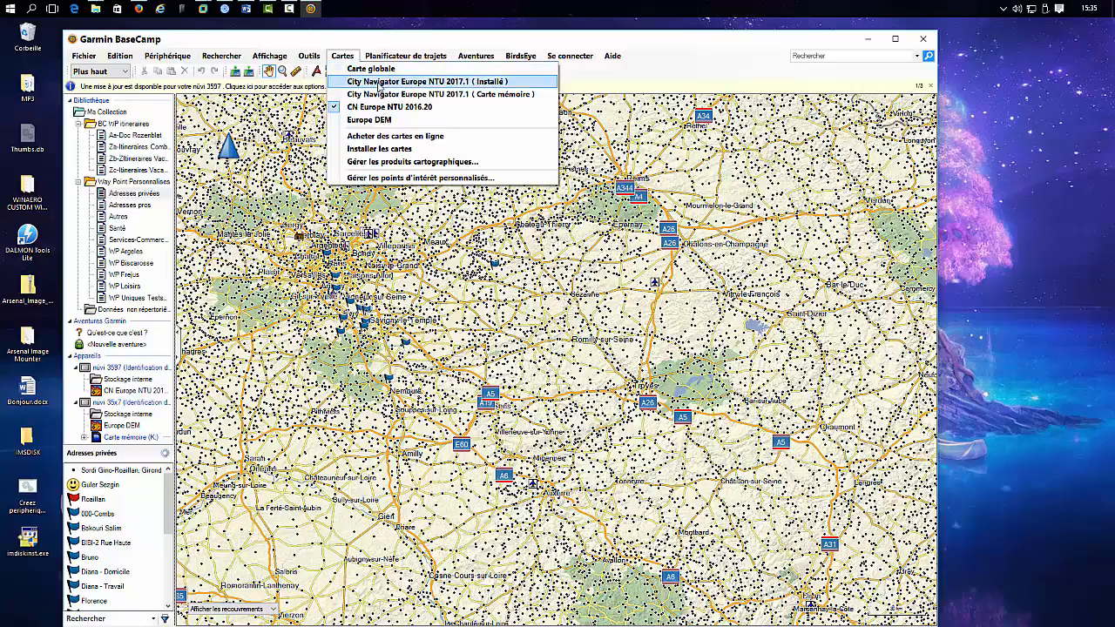
pyautogui.click(380, 83)
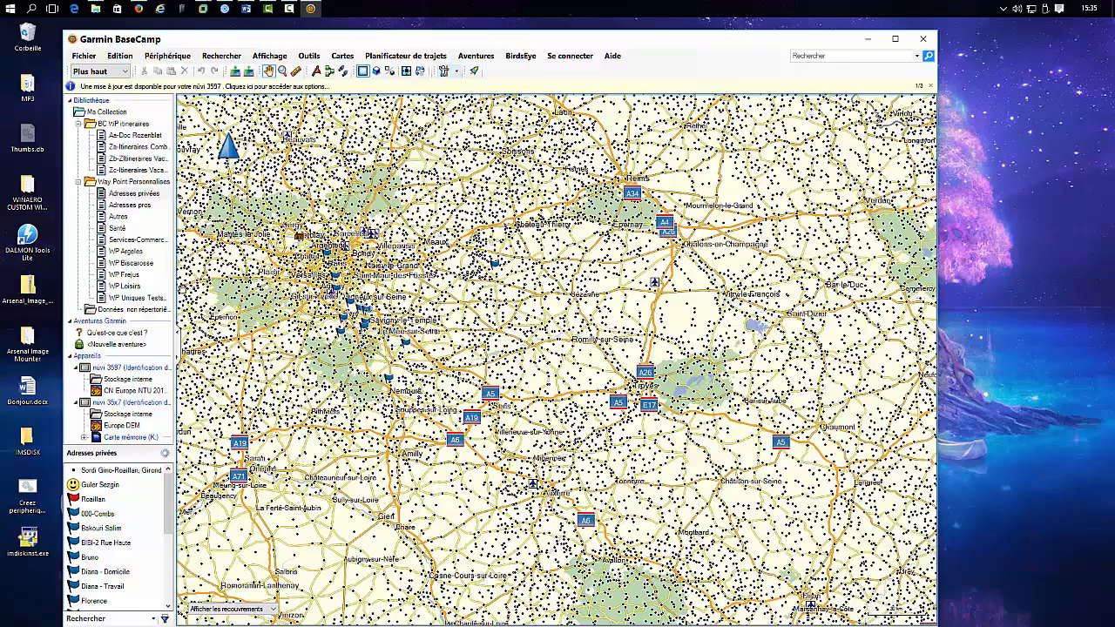
pyautogui.click(309, 56)
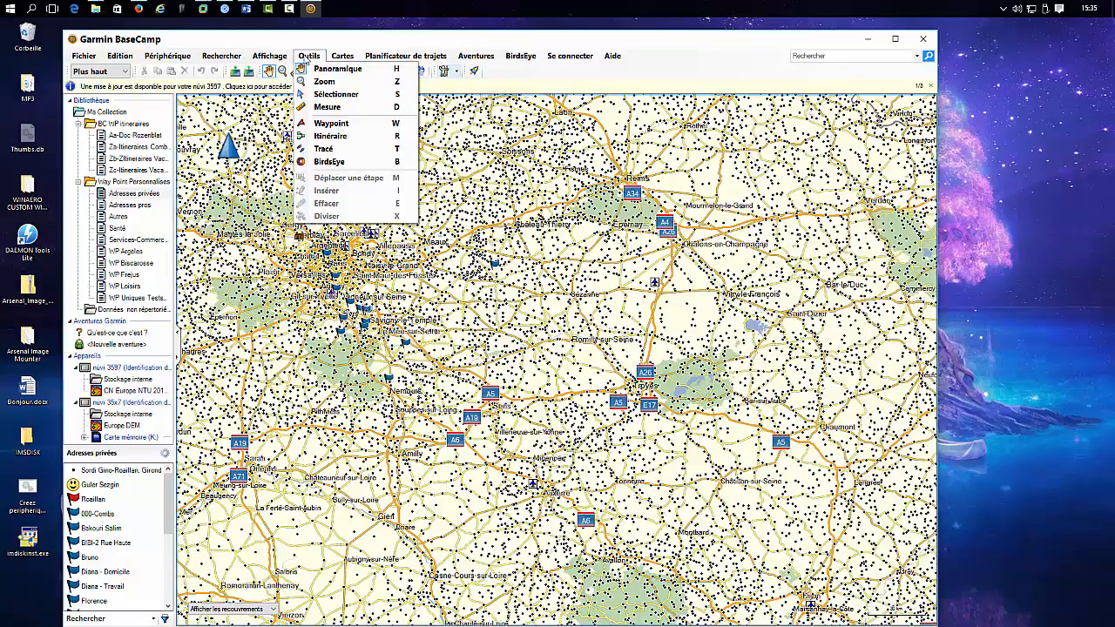
pyautogui.moveTo(343, 56)
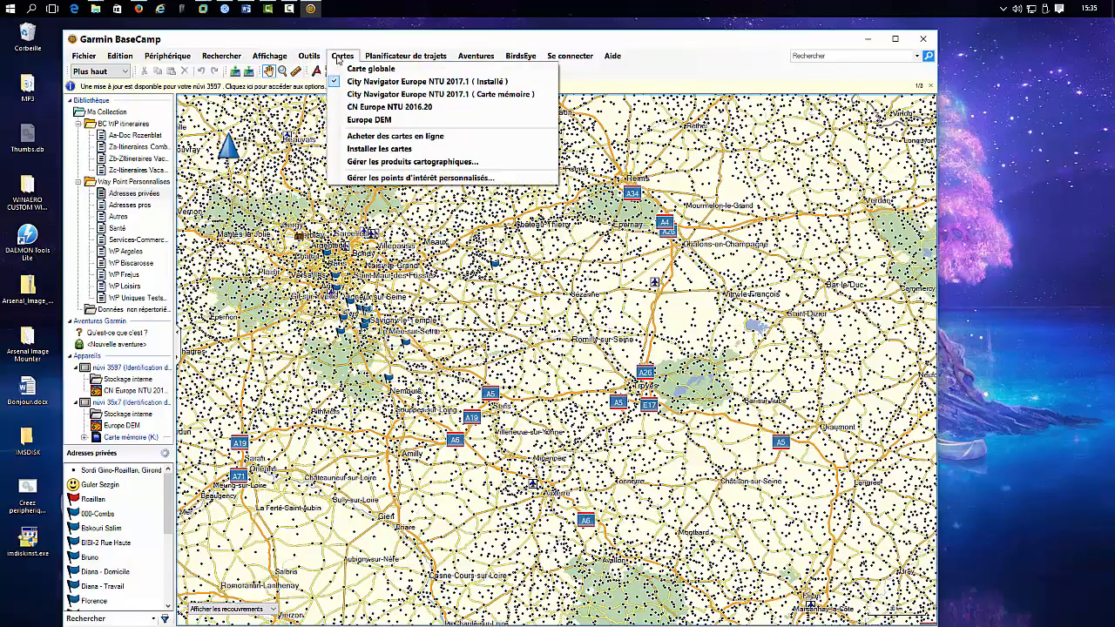
pyautogui.click(373, 94)
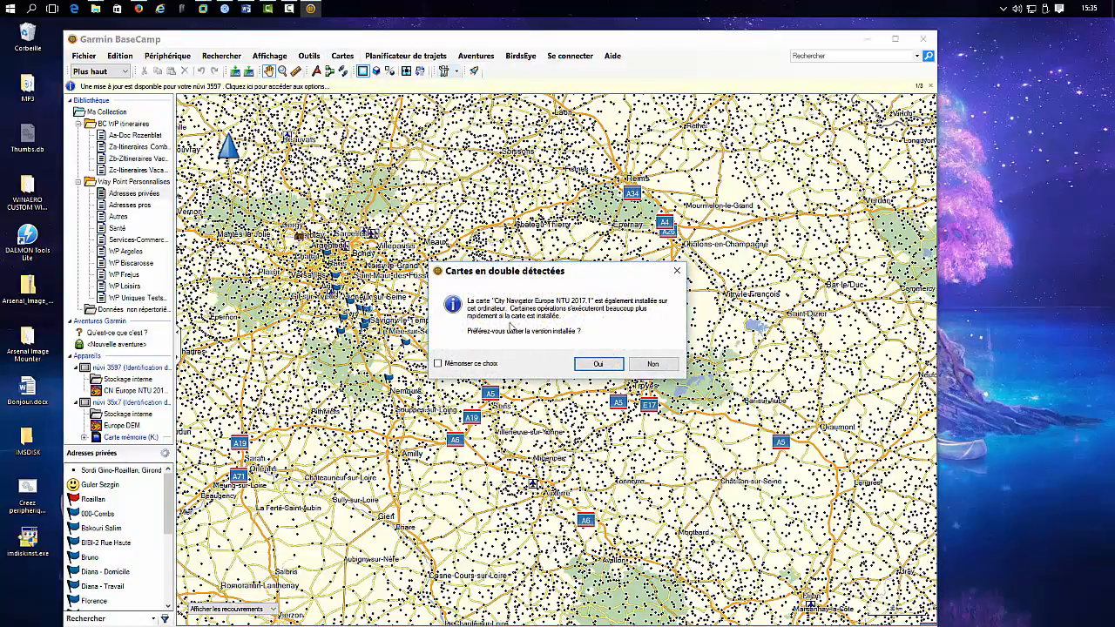
pyautogui.moveTo(503, 274); pyautogui.dragTo(458, 159)
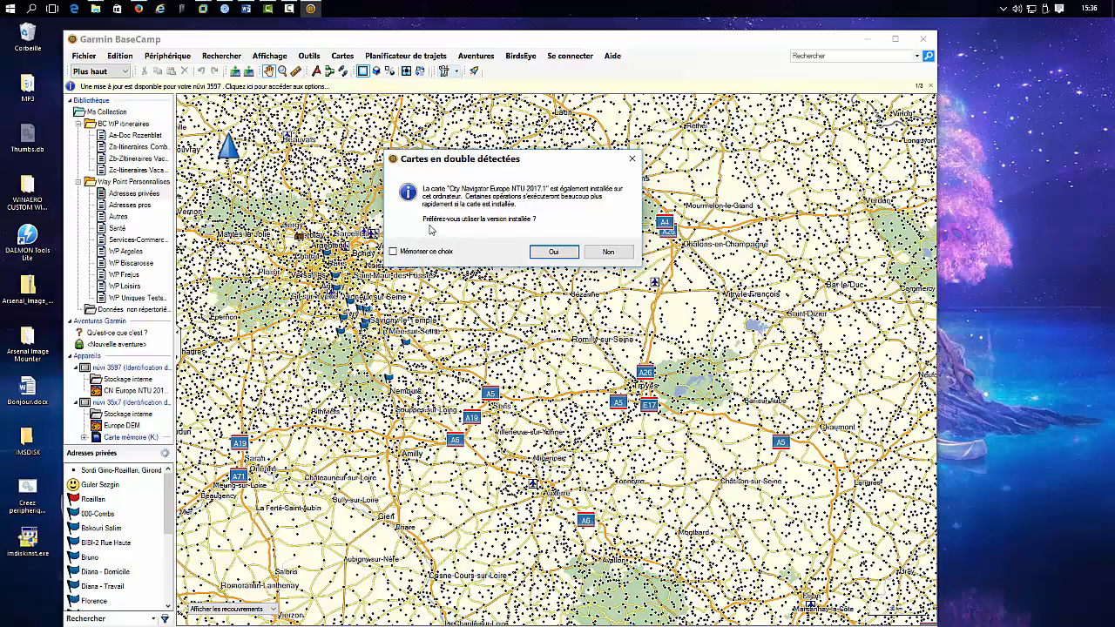
pyautogui.click(613, 252)
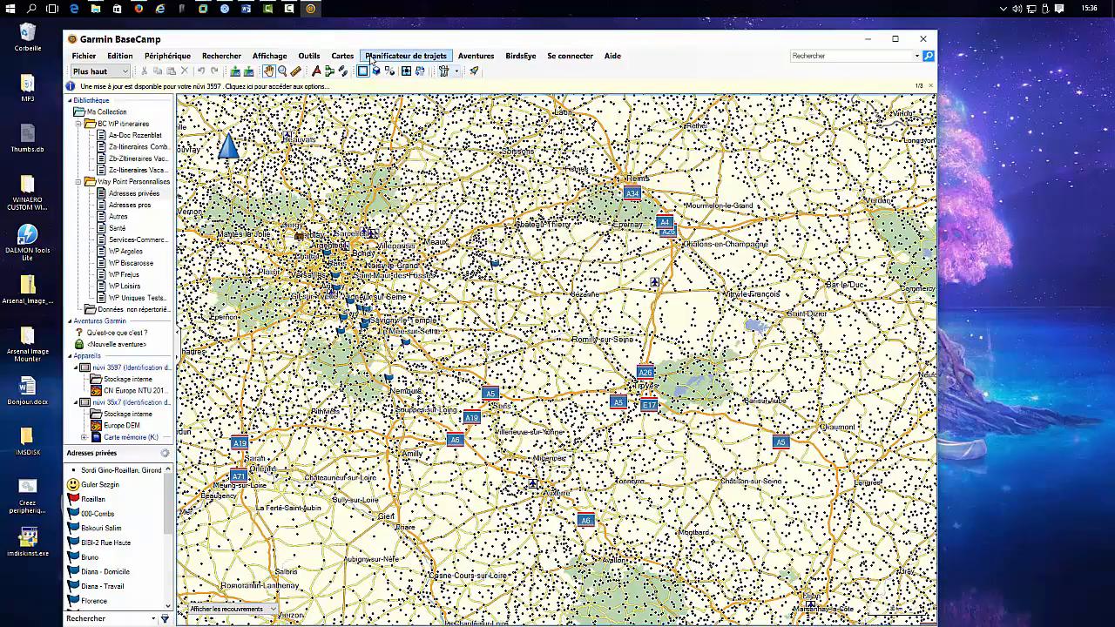
# Select the City Navigator Europe NTU 2017.1 (Carte mémoire) map again, check it at a closer scale around Paris, and review the available maps.
pyautogui.click(341, 56)
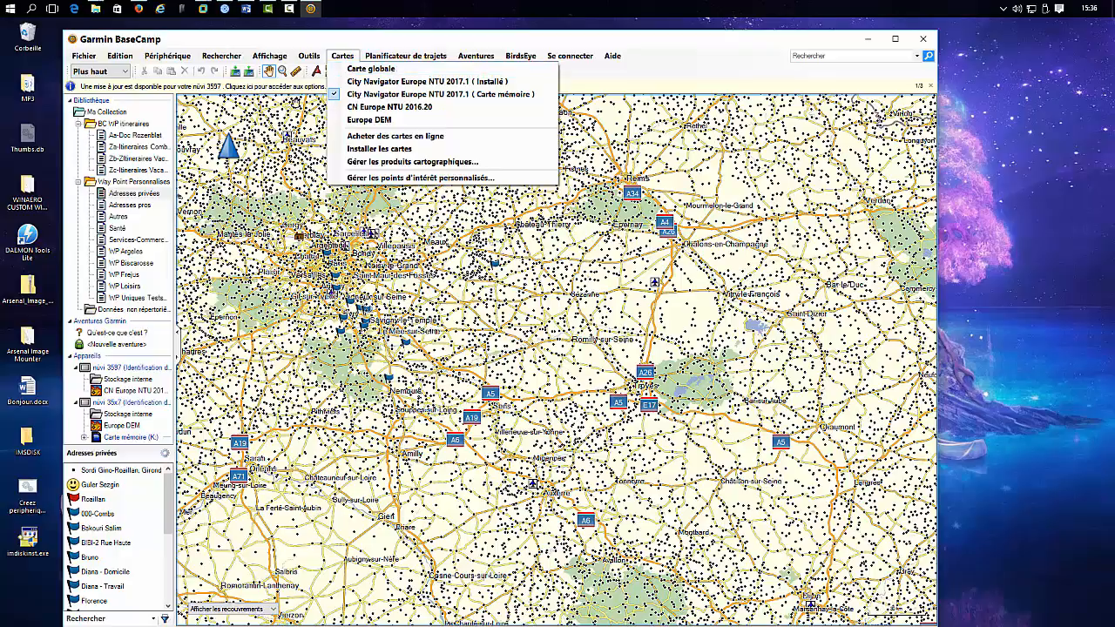
pyautogui.click(520, 100)
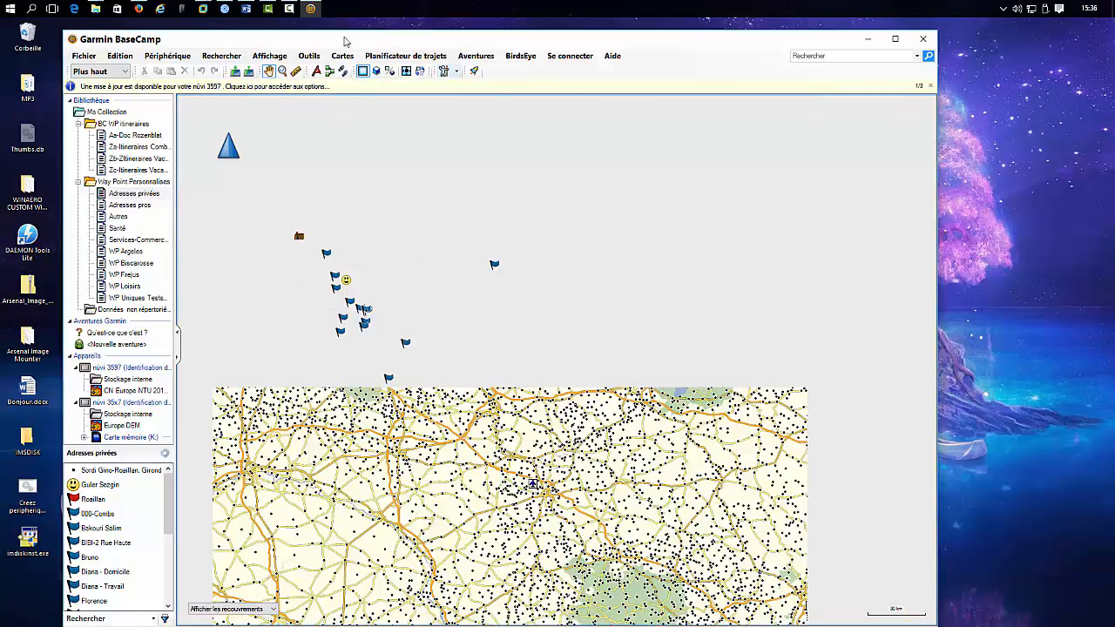
pyautogui.moveTo(358, 42); pyautogui.dragTo(428, 38)
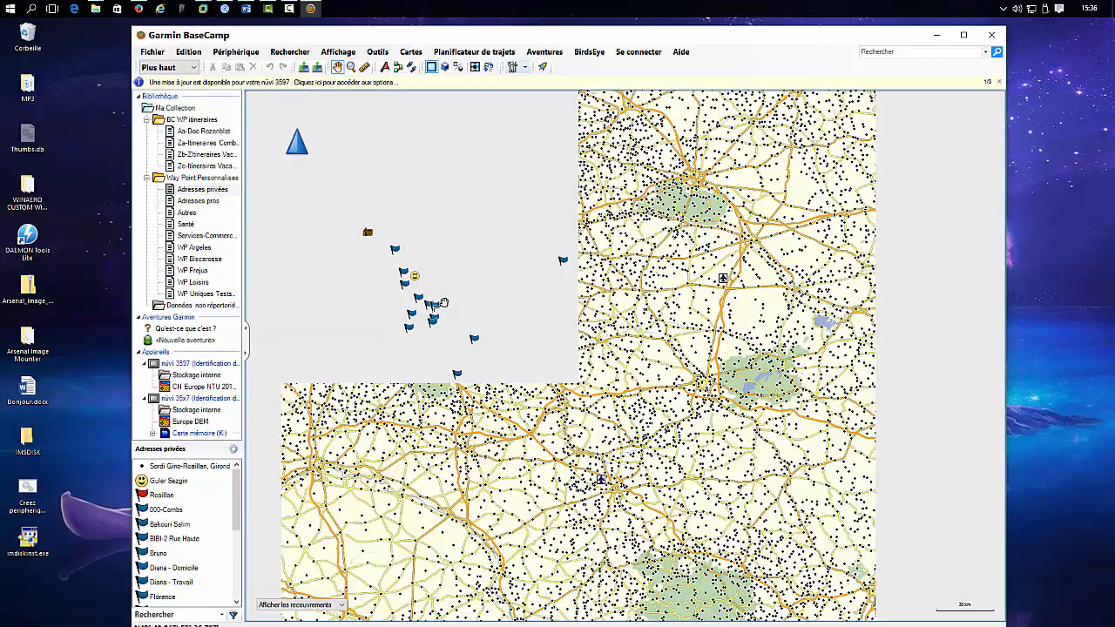
pyautogui.scroll(1, 370, 362)
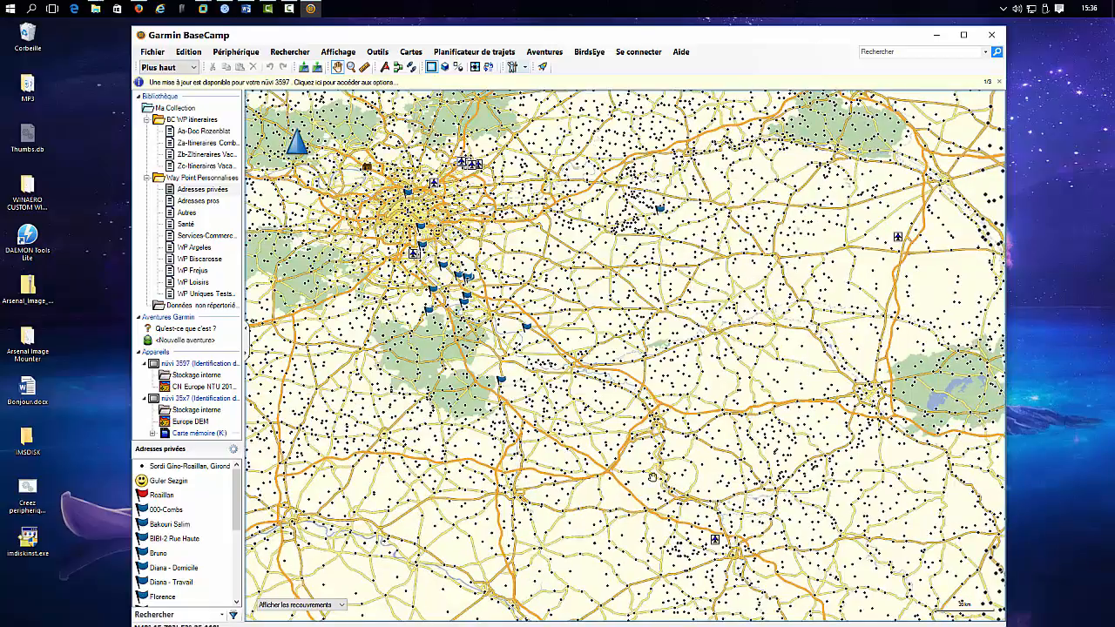
pyautogui.click(410, 52)
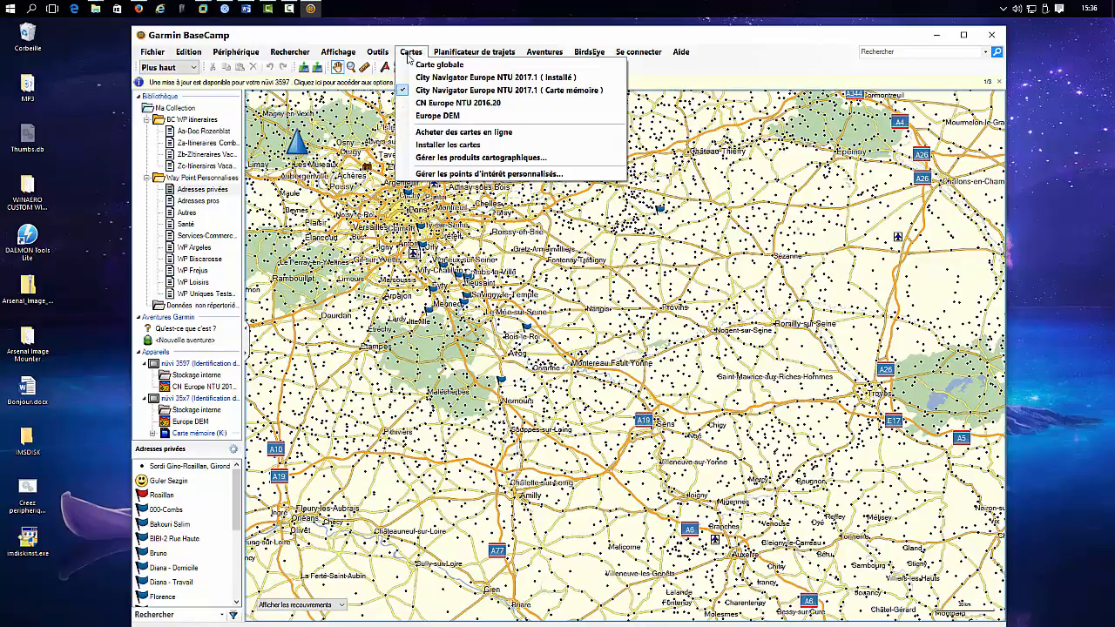
pyautogui.click(419, 81)
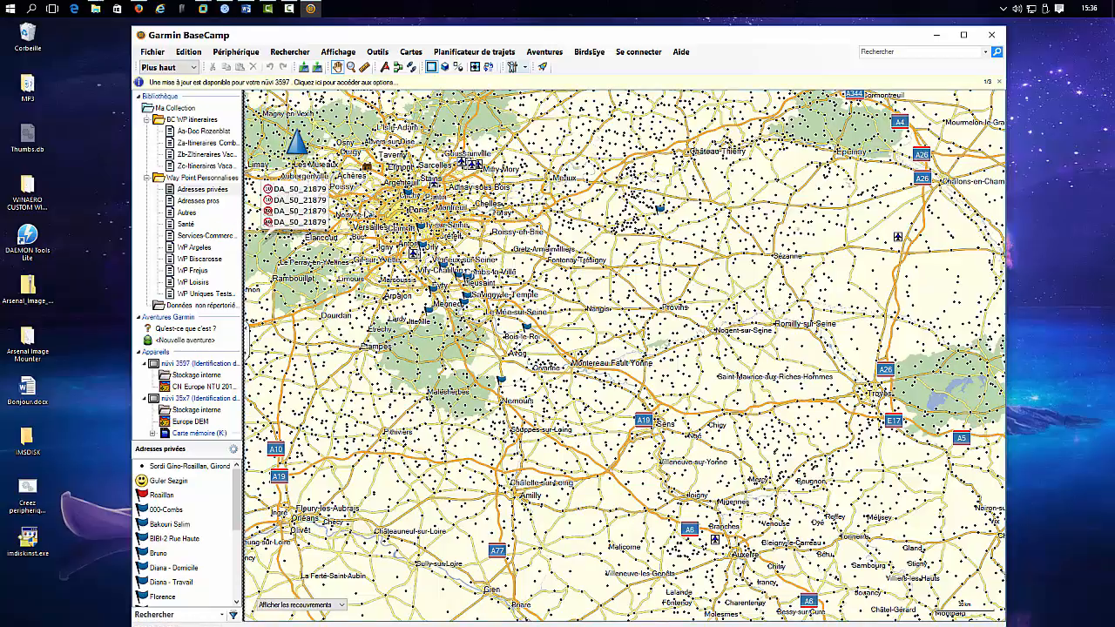
# Widen the library pane to fit the full device and list names, and reposition the BaseCamp window slightly lower on the desktop.
pyautogui.moveTo(243, 224); pyautogui.dragTo(434, 224)
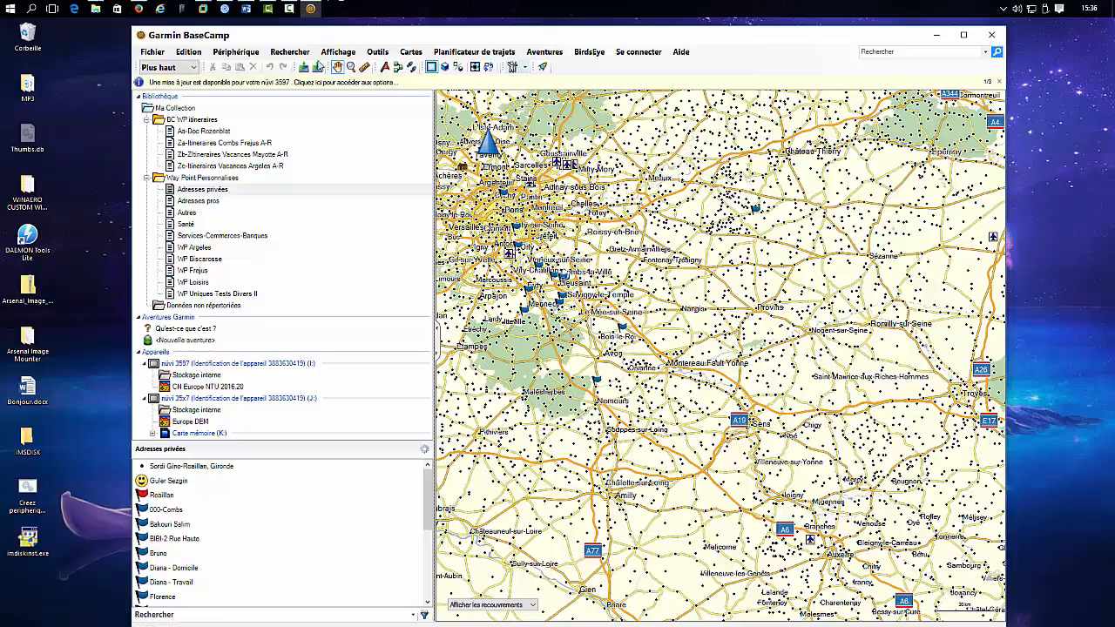
pyautogui.moveTo(322, 43); pyautogui.dragTo(319, 62)
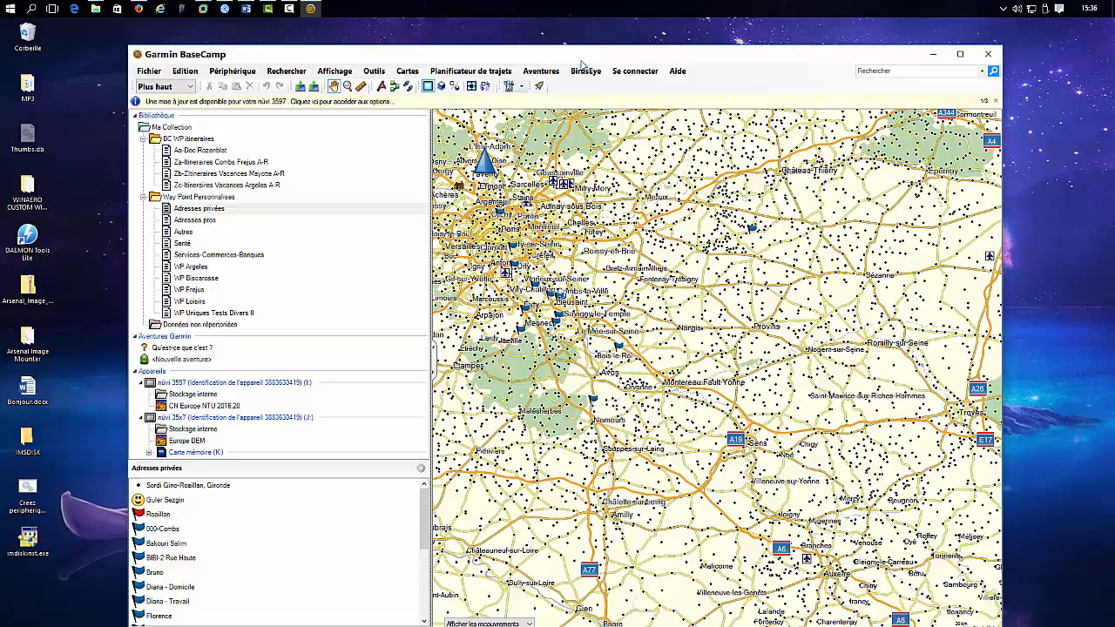
pyautogui.moveTo(461, 56)
pyautogui.mouseDown()
pyautogui.moveTo(424, 23)
pyautogui.moveTo(468, 58)
pyautogui.mouseUp()
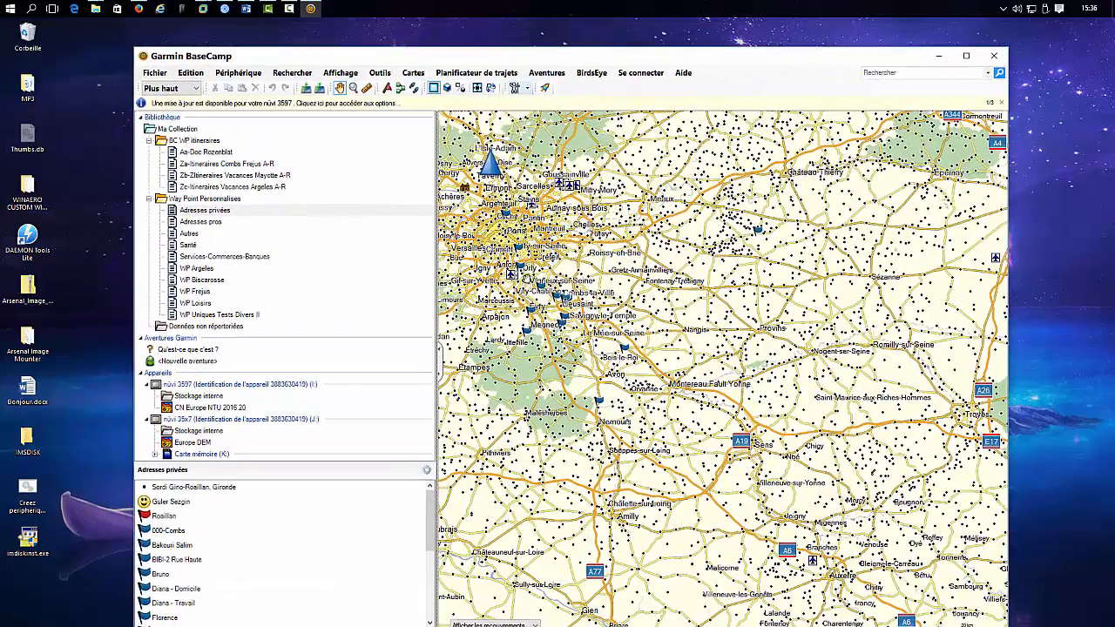